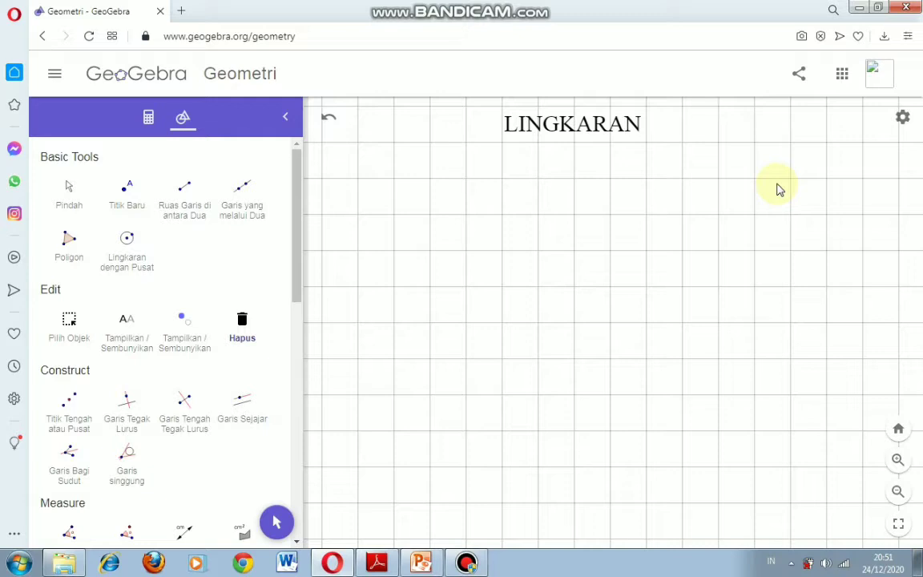
Draw a circle through a point two grid squares right and one below its centre, and add a point at its lowest spot
{"action": "left_click", "coordinate": [127, 240]}
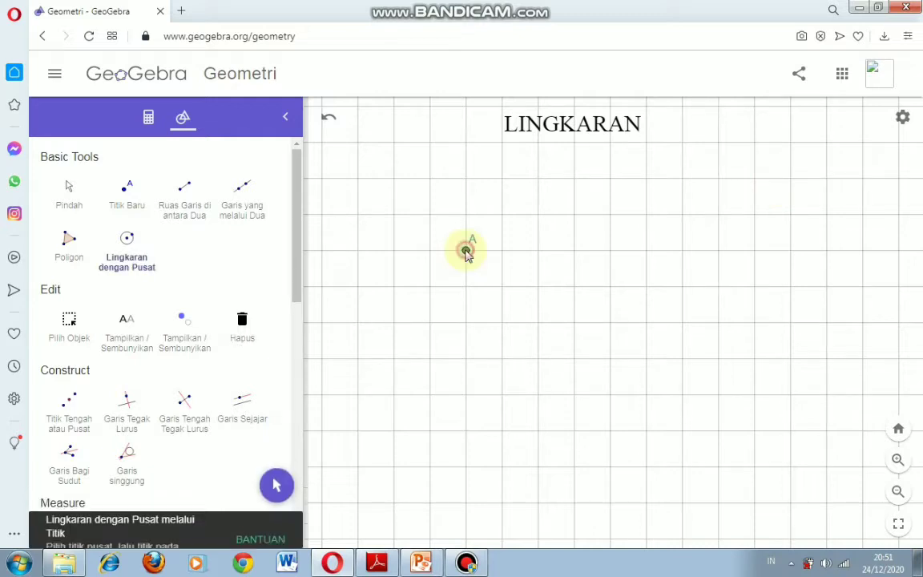
{"action": "left_click", "coordinate": [465, 249]}
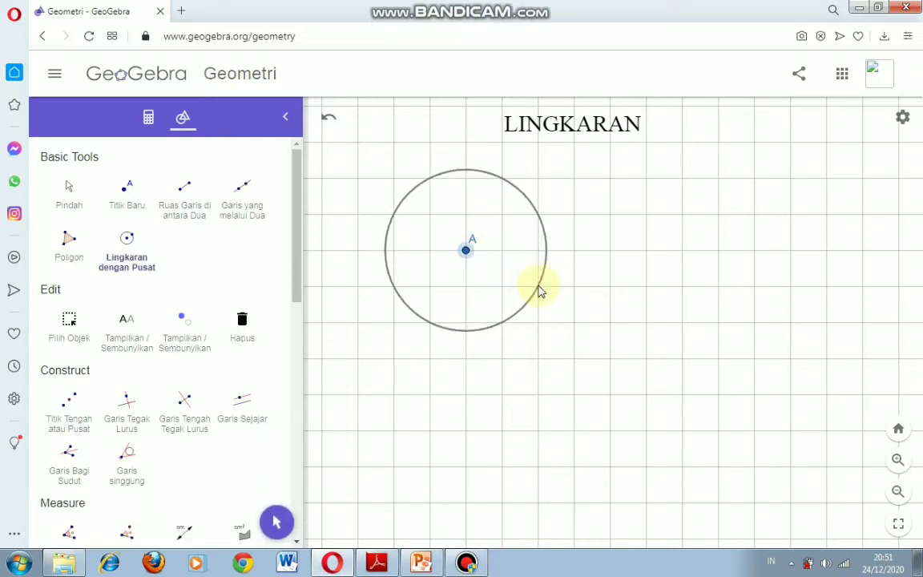
{"action": "left_click", "coordinate": [538, 286]}
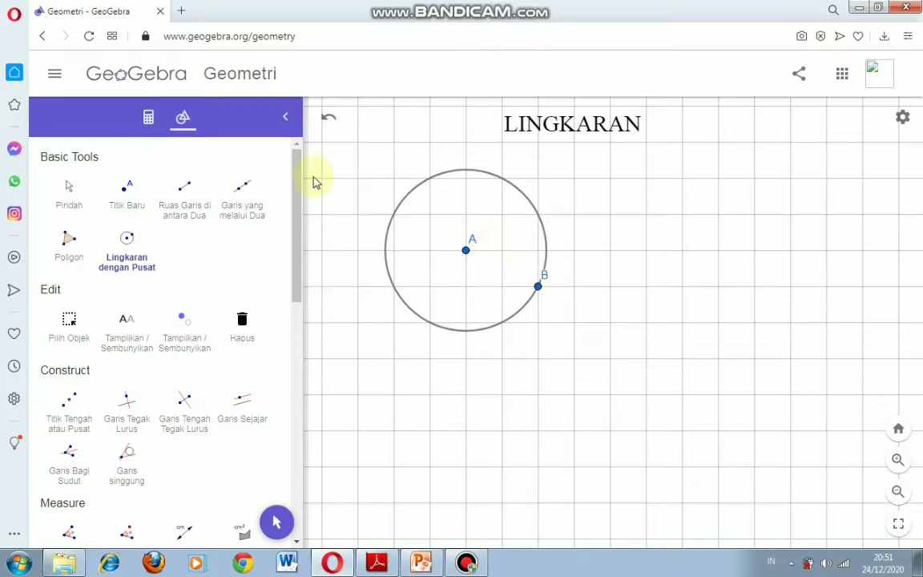
{"action": "left_click", "coordinate": [77, 197]}
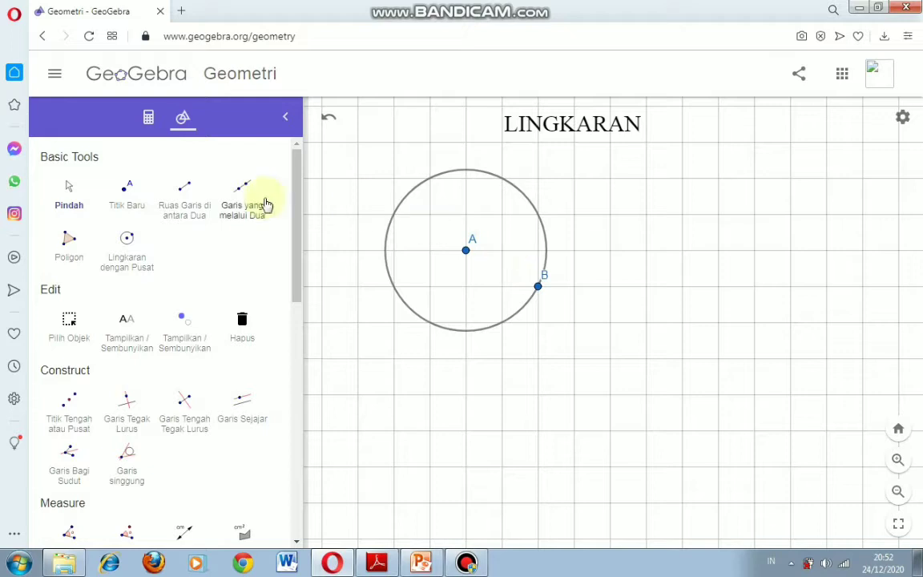
{"action": "left_click", "coordinate": [135, 202]}
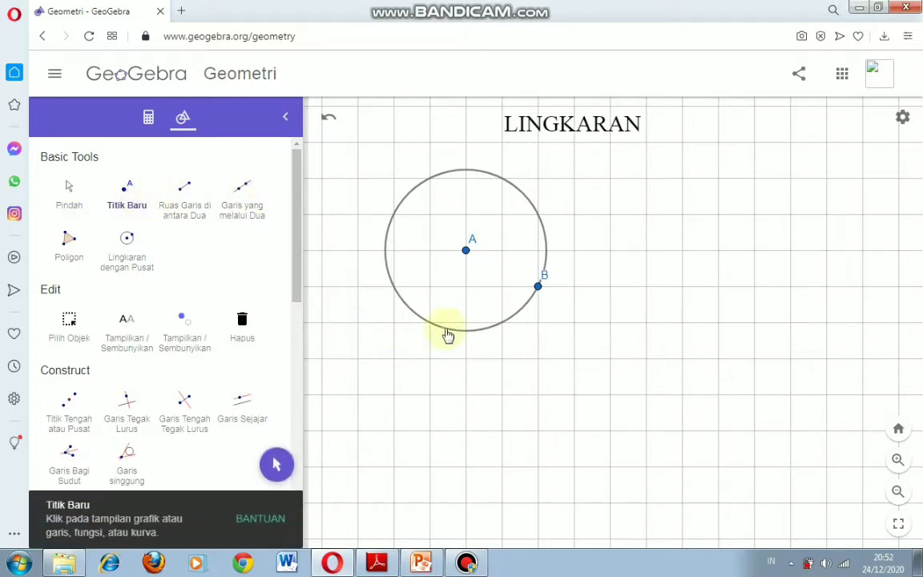
{"action": "left_click", "coordinate": [467, 331]}
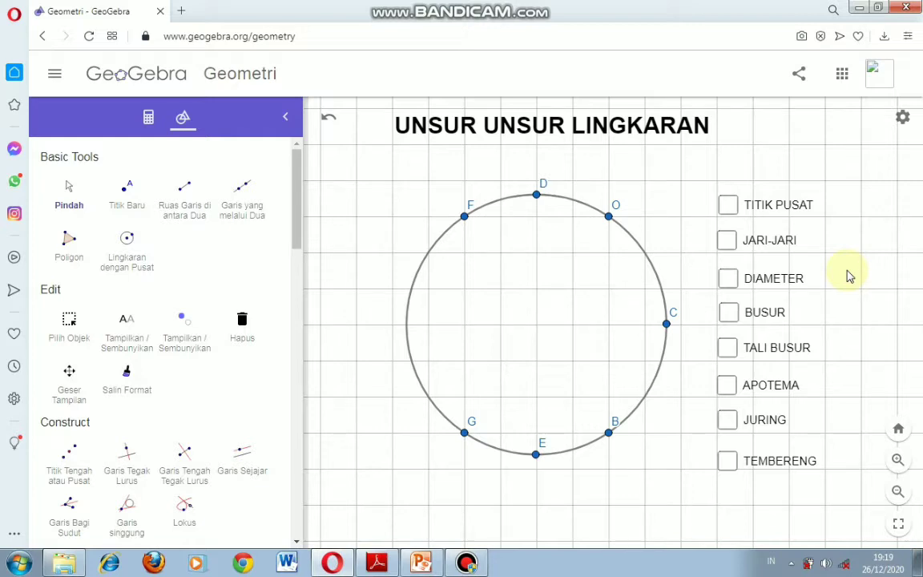
Show the circle's centre point (TITIK PUSAT), and show the radius (JARI-JARI) before hiding it again
{"action": "left_click", "coordinate": [728, 207]}
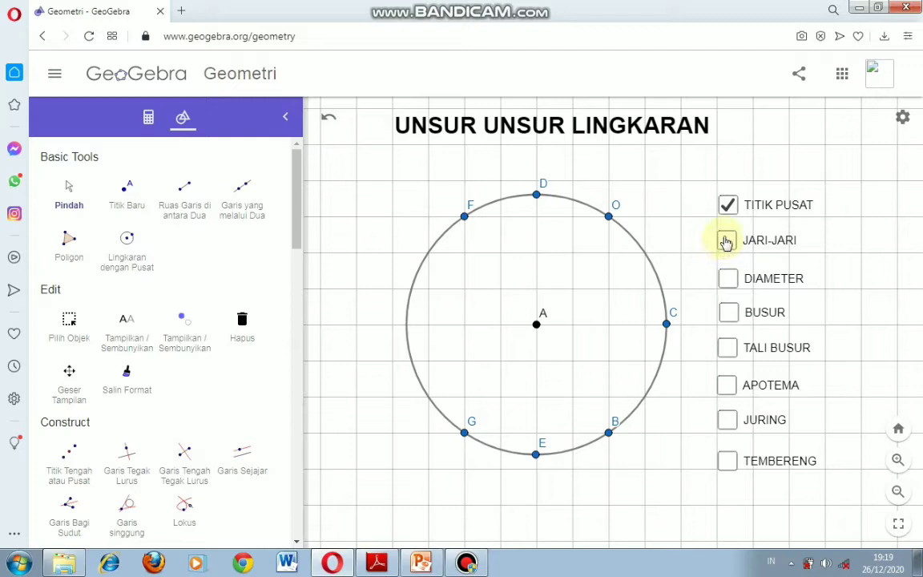
{"action": "left_click", "coordinate": [725, 240]}
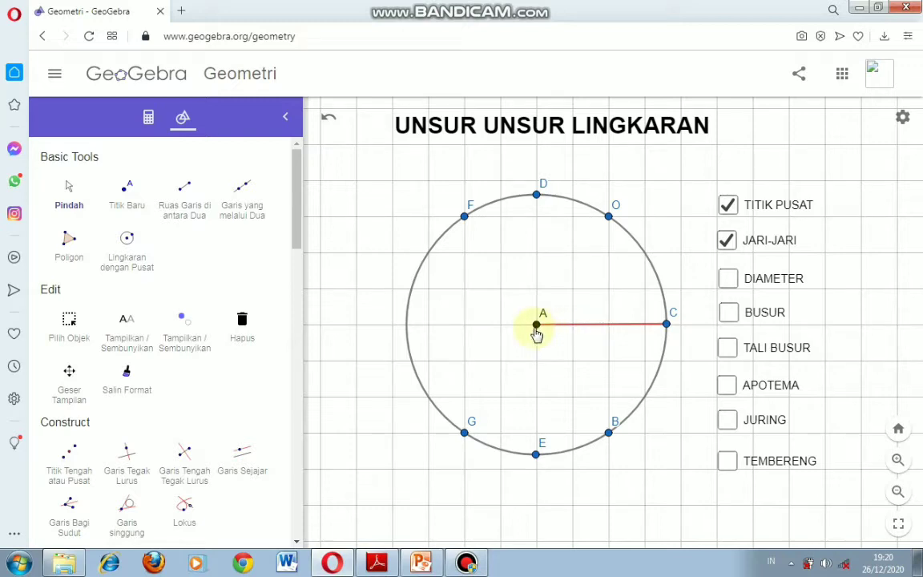
{"action": "left_click", "coordinate": [726, 240]}
Show and hide the diameter (DIAMETER) of the circle, followed by the arc (BUSUR)
{"action": "left_click", "coordinate": [727, 278]}
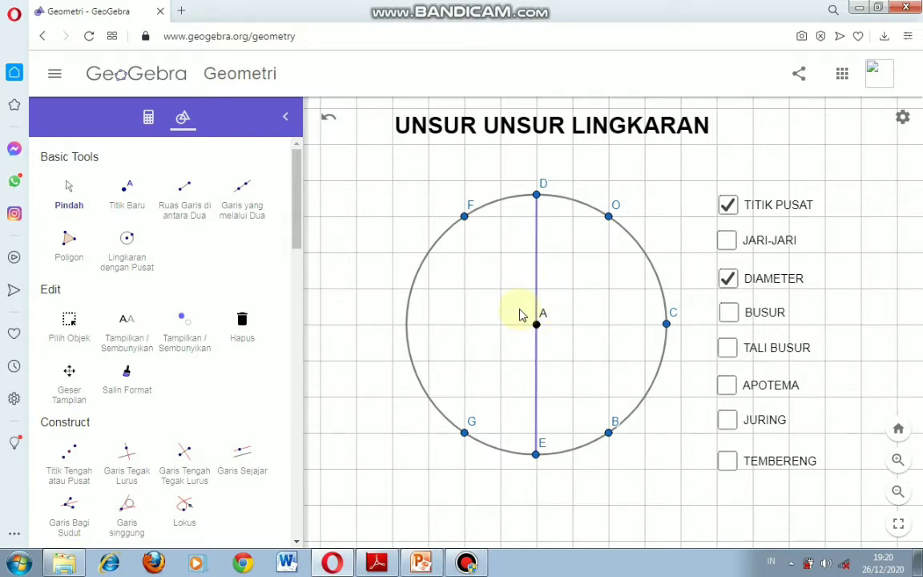
{"action": "left_click", "coordinate": [727, 289]}
{"action": "left_click", "coordinate": [729, 314]}
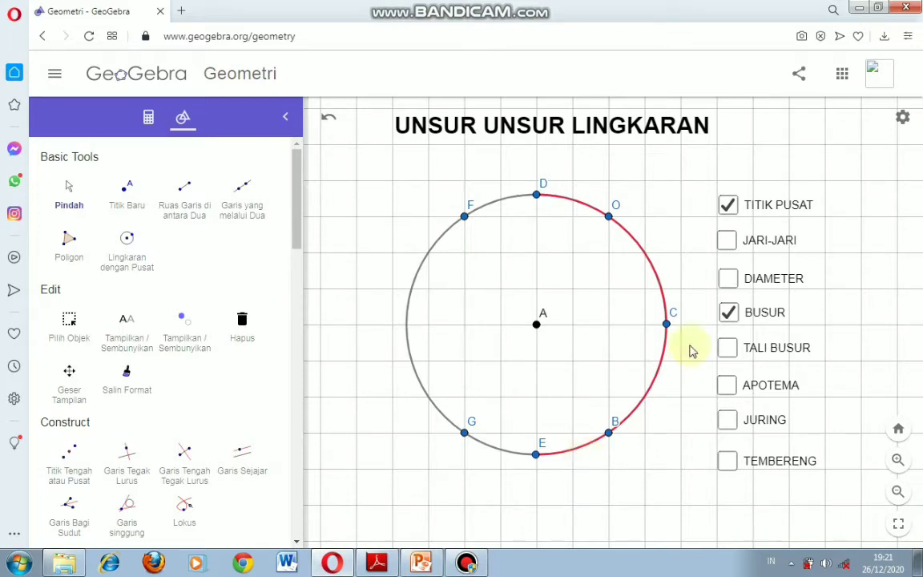
{"action": "left_click", "coordinate": [727, 312]}
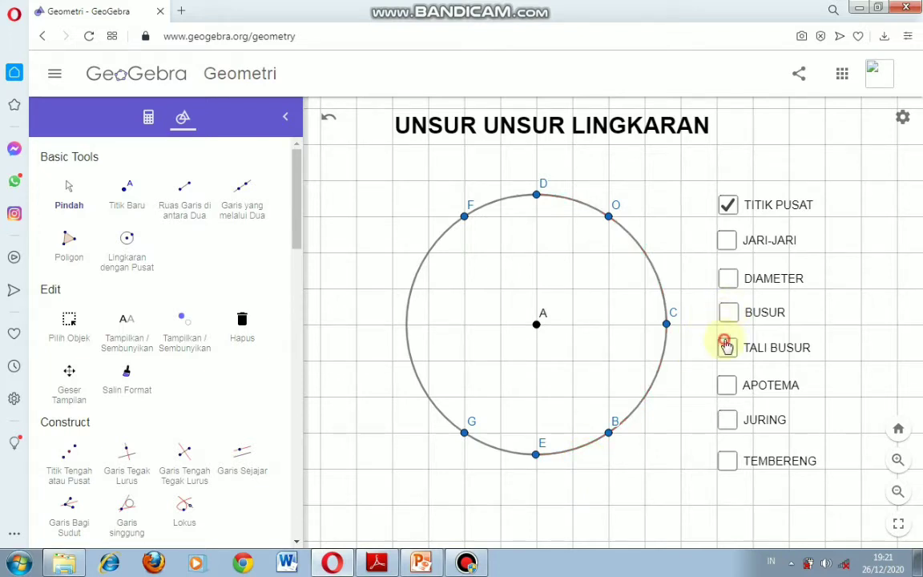
Show the chord (TALI BUSUR), and show the apothem (APOTEMA) before hiding it again
{"action": "left_click", "coordinate": [726, 346]}
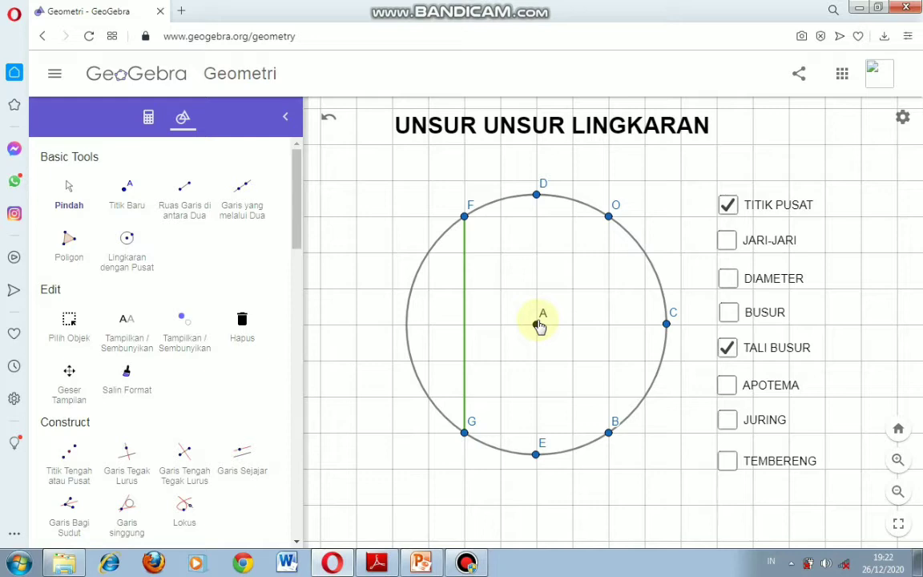
{"action": "left_click", "coordinate": [726, 387]}
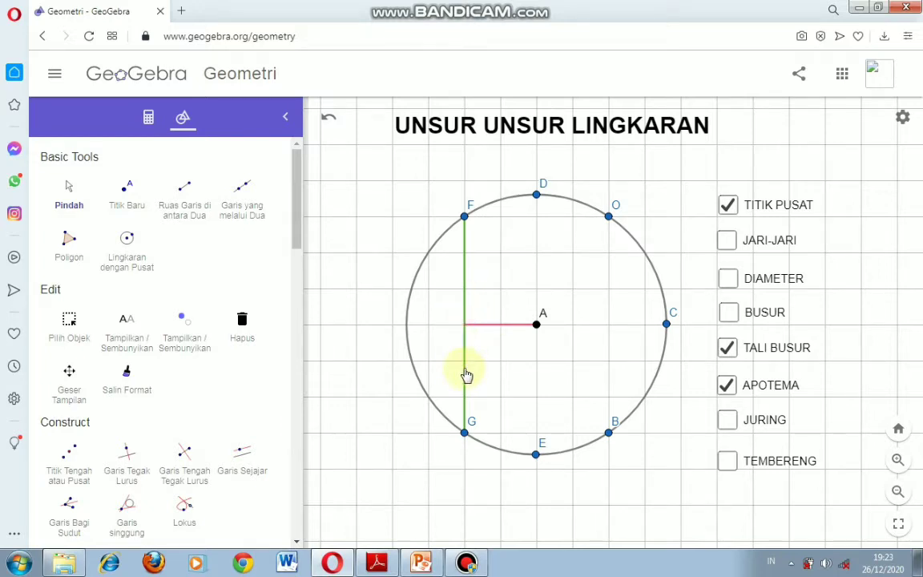
{"action": "left_click", "coordinate": [727, 387]}
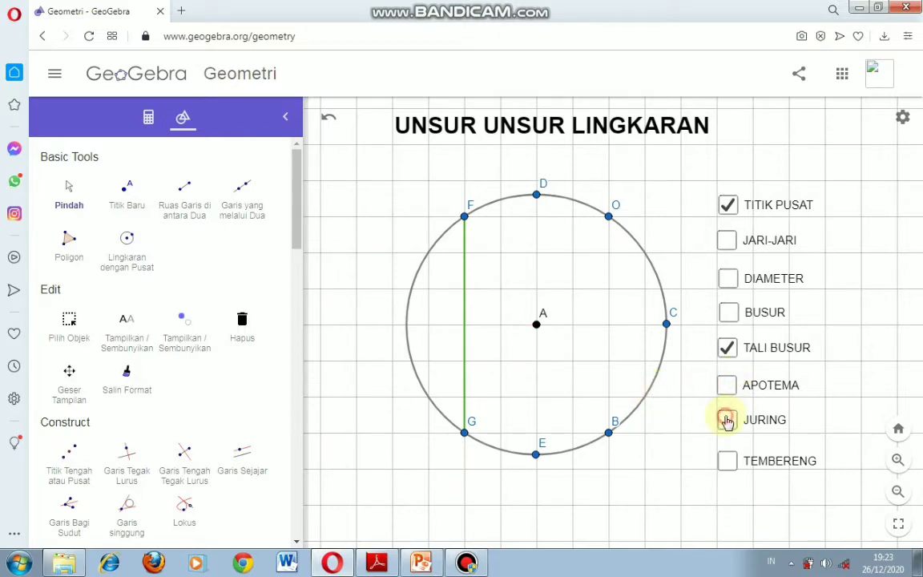
Show the sector (JURING) and hide the chord (TALI BUSUR), before swapping the sector for the circular segment (TEMBERENG)
{"action": "left_click", "coordinate": [726, 420]}
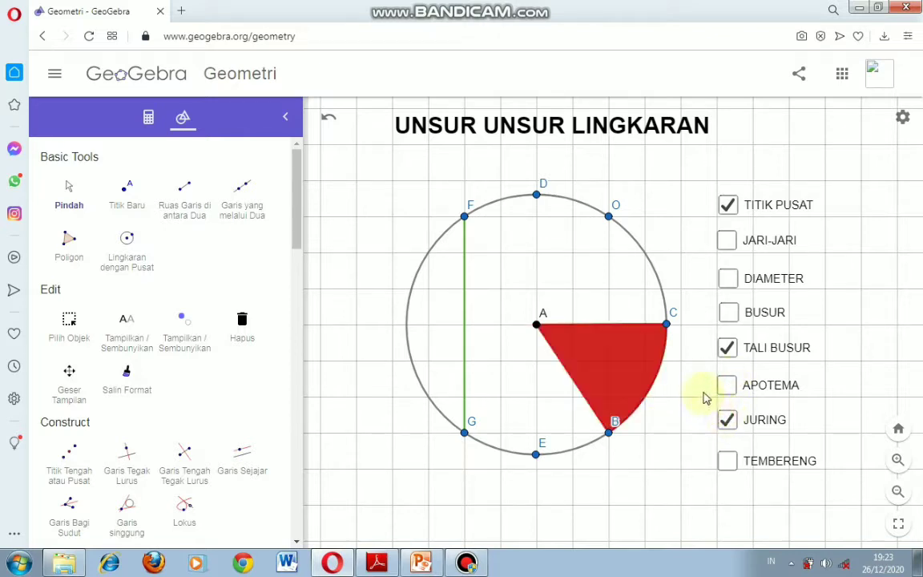
{"action": "left_click", "coordinate": [725, 348]}
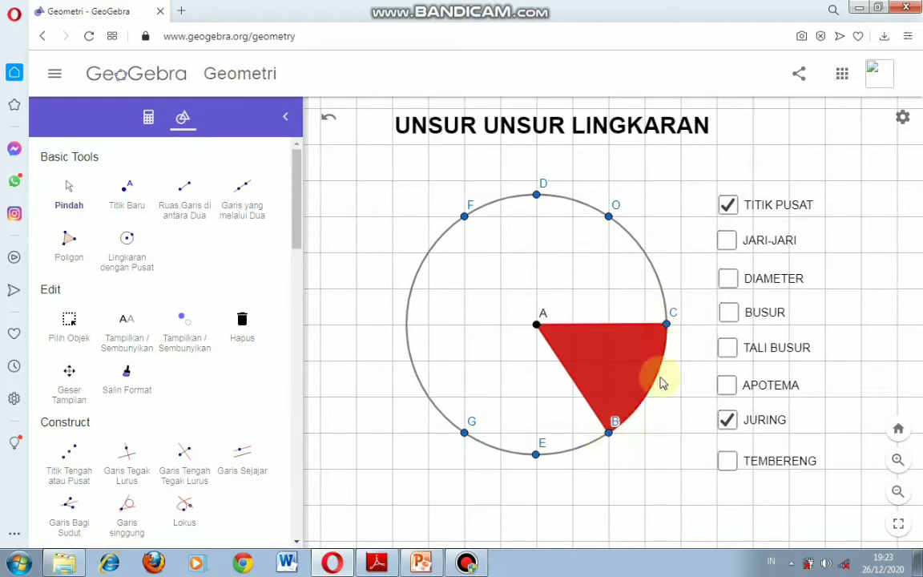
{"action": "left_click", "coordinate": [725, 418]}
{"action": "left_click", "coordinate": [728, 461]}
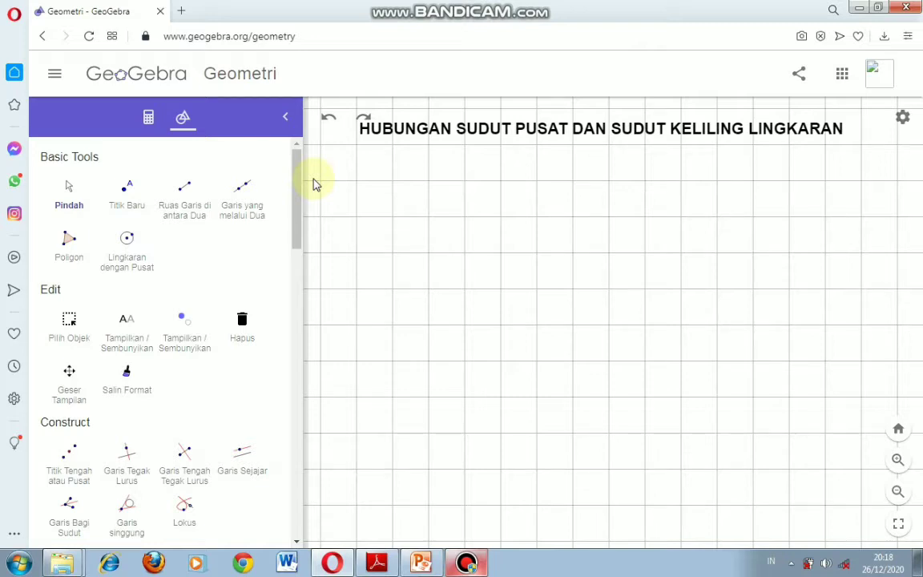
Draw a circle below the title through a point two grid squares right and one below its centre
{"action": "left_click", "coordinate": [128, 250]}
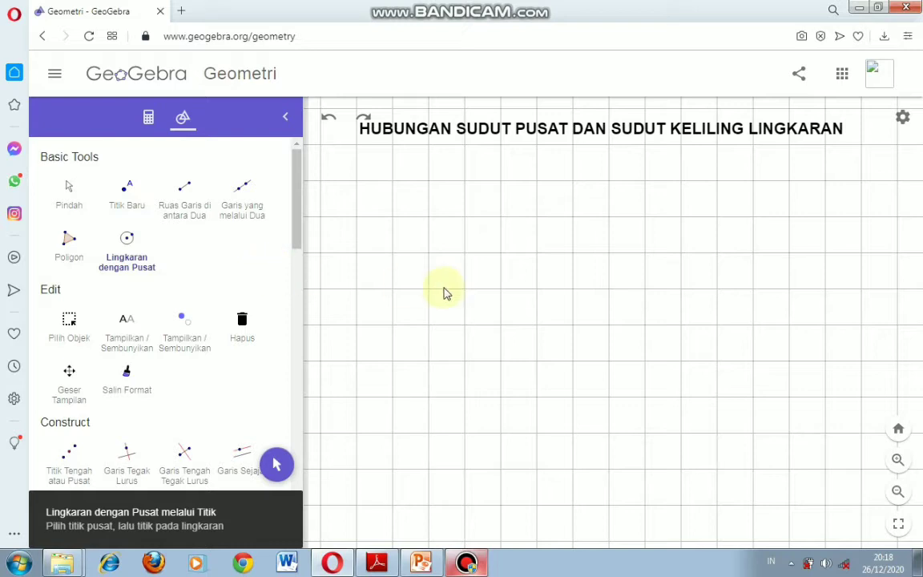
{"action": "left_click", "coordinate": [535, 288]}
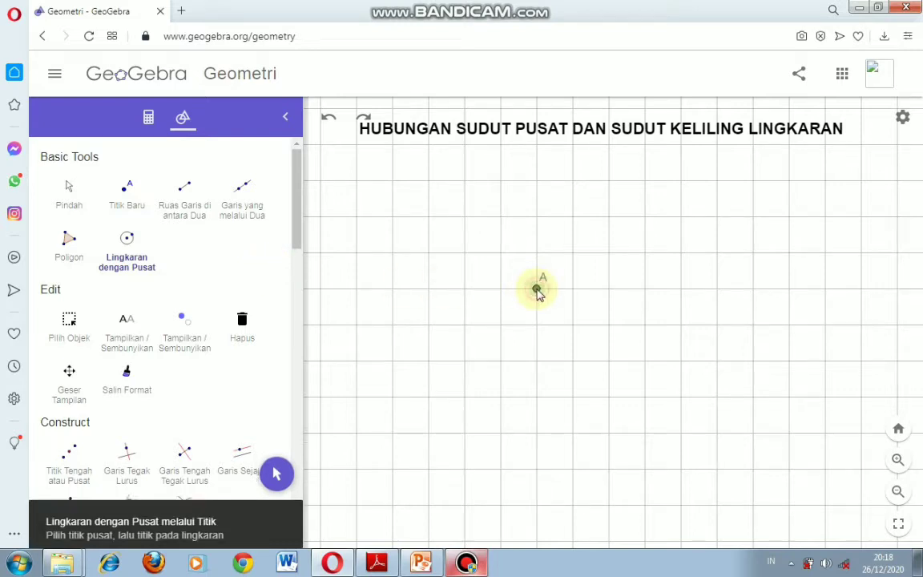
{"action": "left_click", "coordinate": [608, 324]}
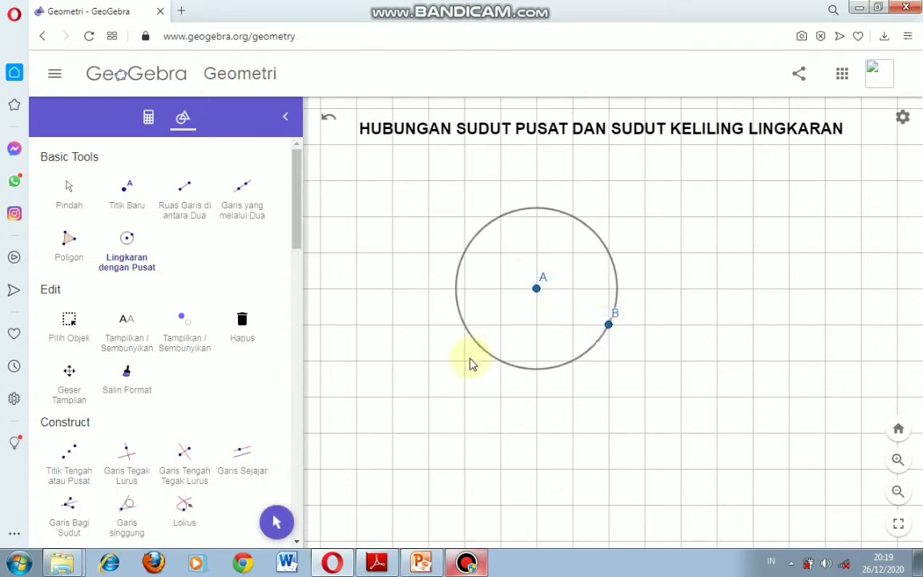
Add a point on the circle's left side level with B, and connect it and B to centre A with segments
{"action": "left_click", "coordinate": [116, 192]}
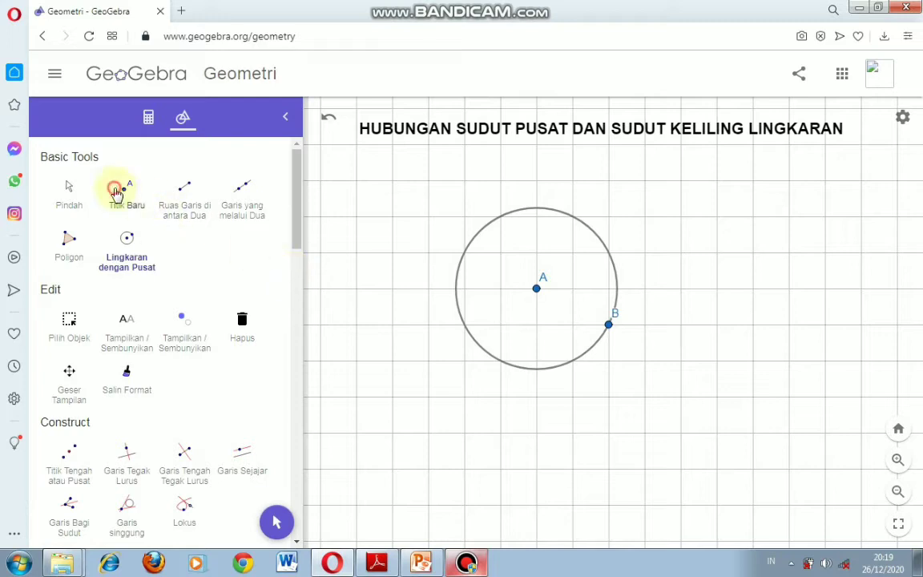
{"action": "left_click", "coordinate": [464, 324]}
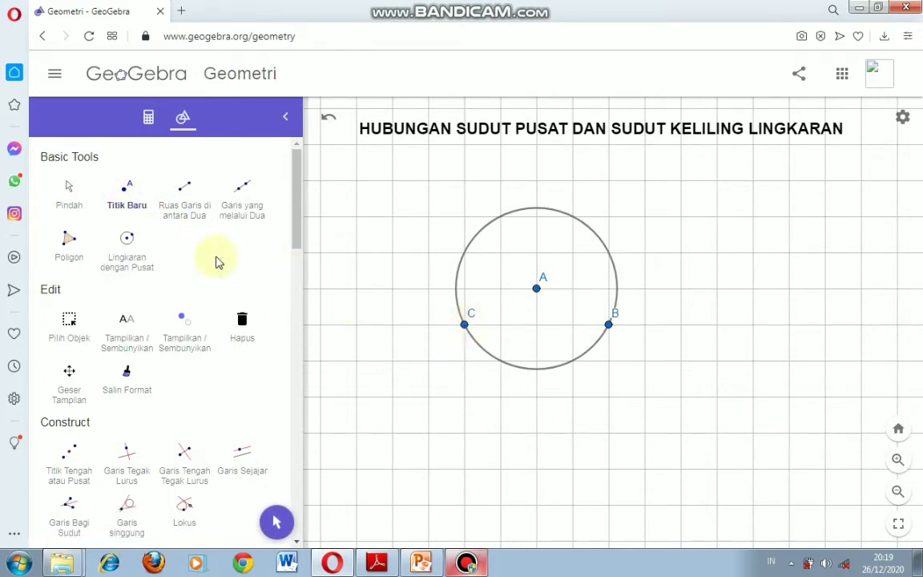
{"action": "left_click", "coordinate": [177, 189]}
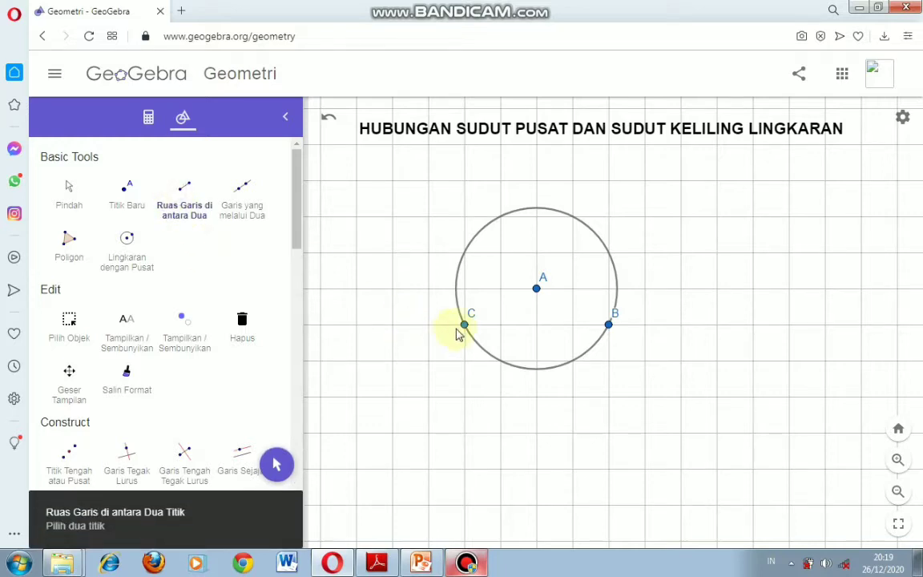
{"action": "left_click", "coordinate": [464, 325]}
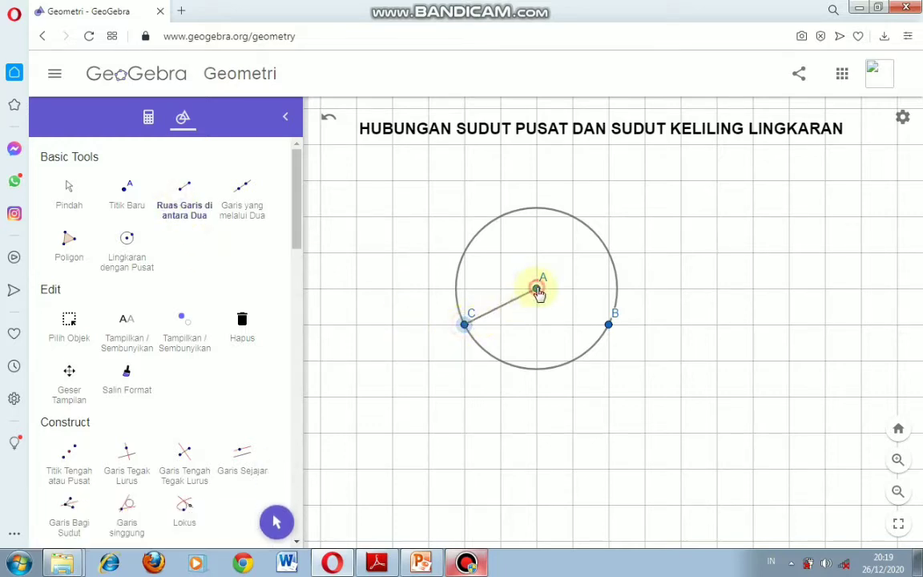
{"action": "left_click", "coordinate": [536, 289]}
{"action": "left_click", "coordinate": [537, 289]}
{"action": "left_click", "coordinate": [606, 324]}
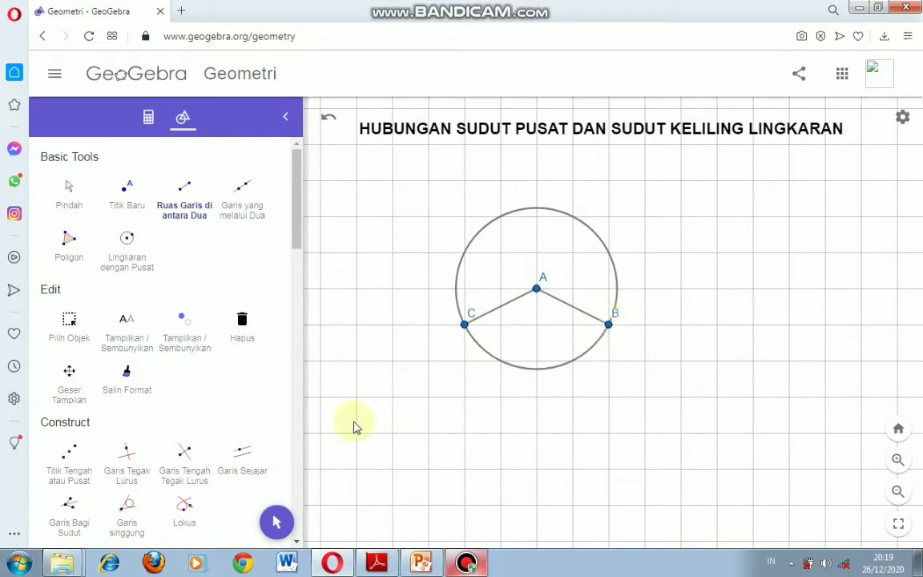
Measure the central angle at A between segments AC and AB
{"action": "scroll", "coordinate": [296, 542], "scroll_direction": "down", "scroll_amount": 3}
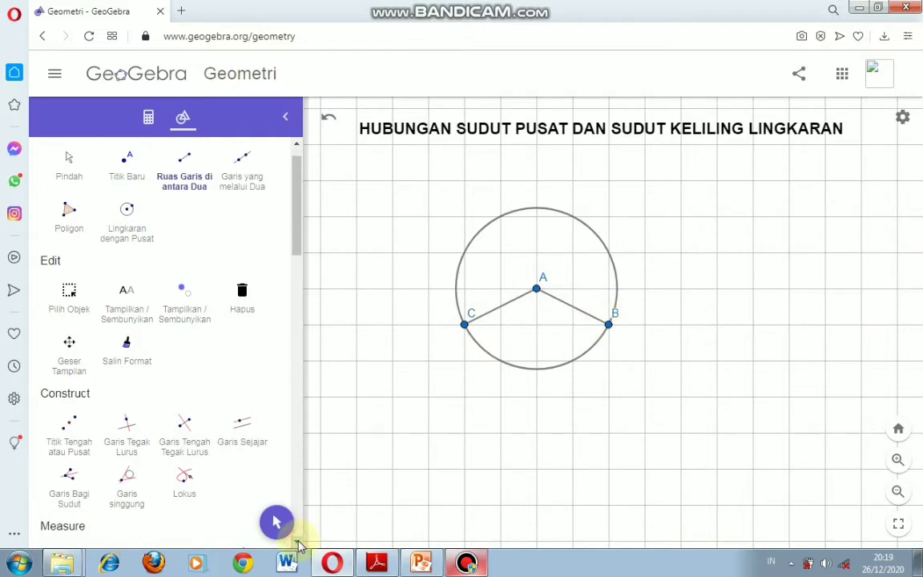
{"action": "left_click", "coordinate": [70, 473]}
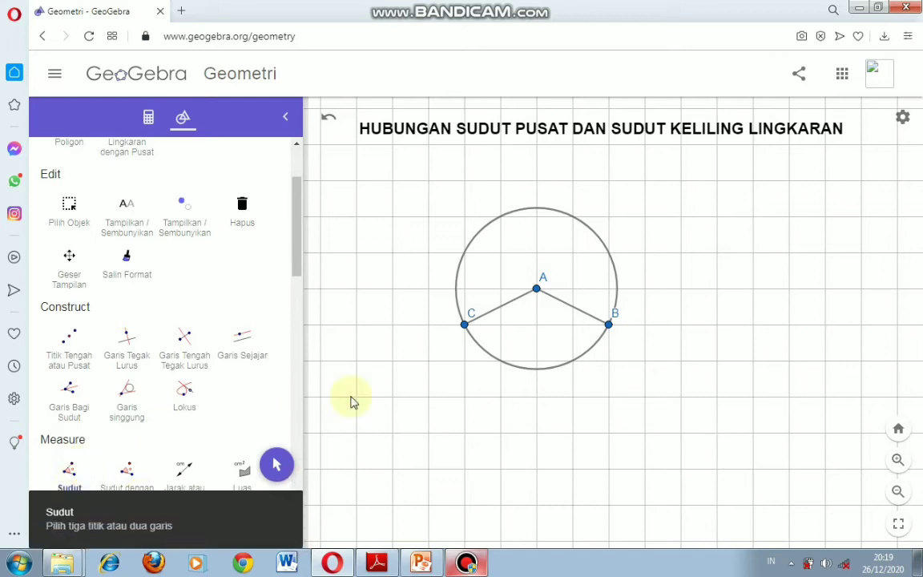
{"action": "left_click", "coordinate": [500, 309]}
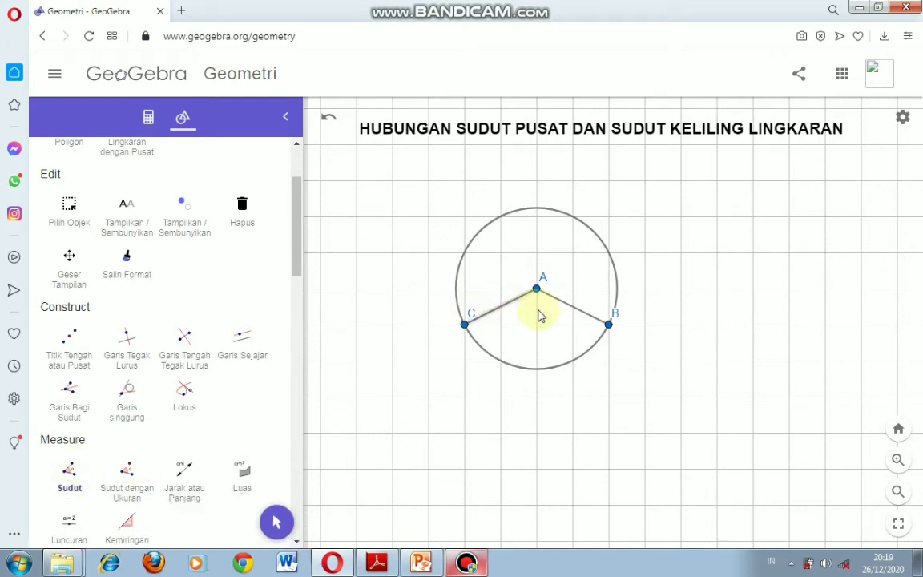
{"action": "left_click", "coordinate": [563, 303]}
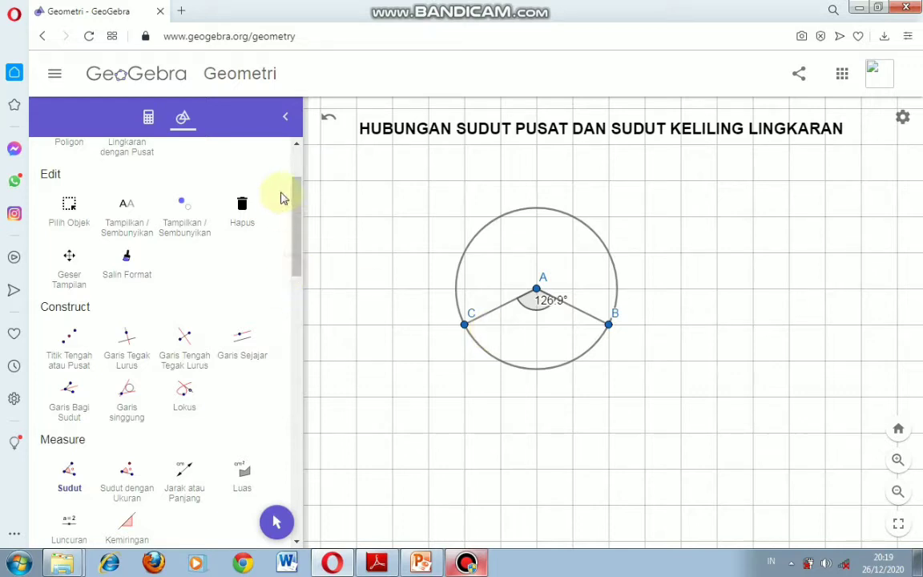
{"action": "scroll", "coordinate": [294, 184], "scroll_direction": "up", "scroll_amount": 3}
{"action": "left_click", "coordinate": [62, 193]}
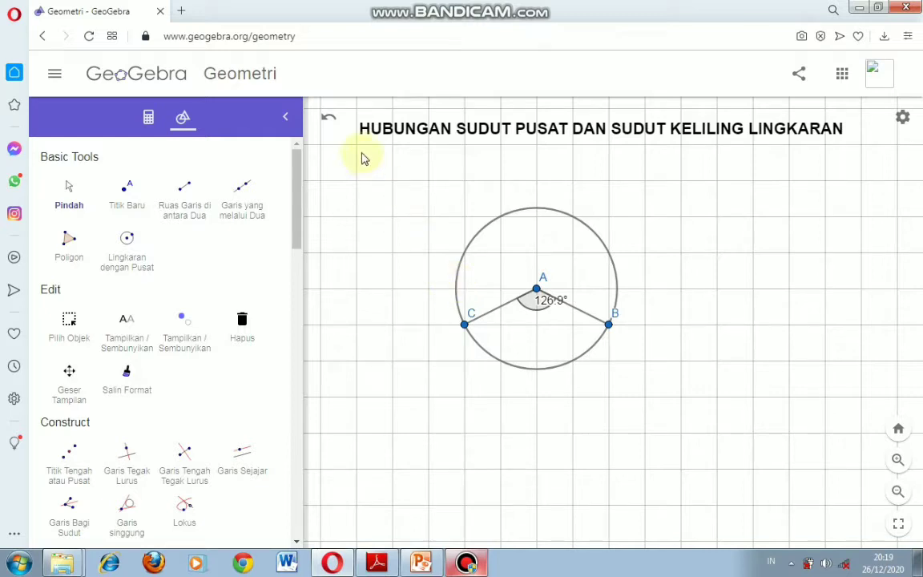
Undo the central angle, both segments and point C, keeping the circle with points A and B
{"action": "left_click", "coordinate": [327, 118]}
{"action": "left_click", "coordinate": [327, 118]}
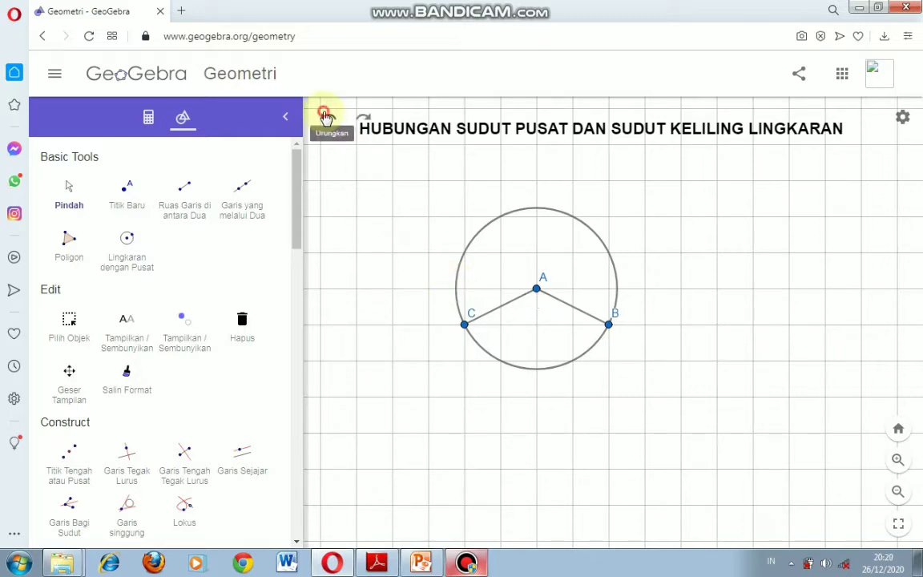
{"action": "left_click", "coordinate": [326, 118]}
{"action": "left_click", "coordinate": [326, 118]}
Place two new points on the circle, one at the lower left and one at the upper left
{"action": "left_click", "coordinate": [133, 197]}
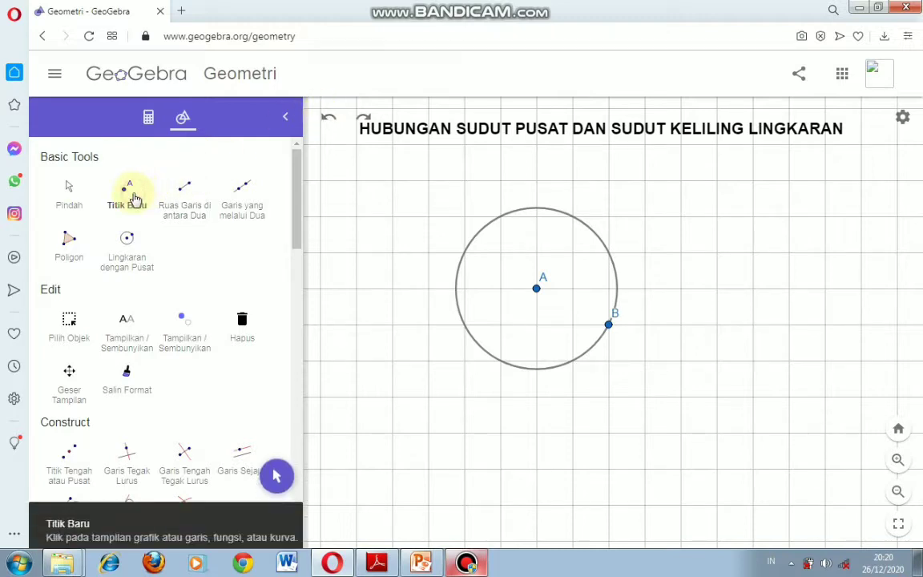
{"action": "left_click", "coordinate": [499, 361]}
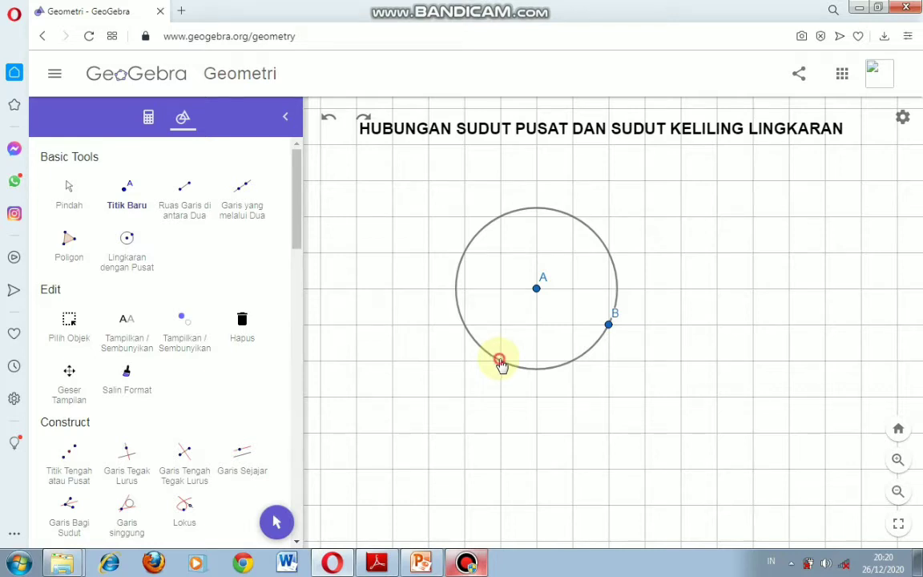
{"action": "left_click", "coordinate": [468, 245]}
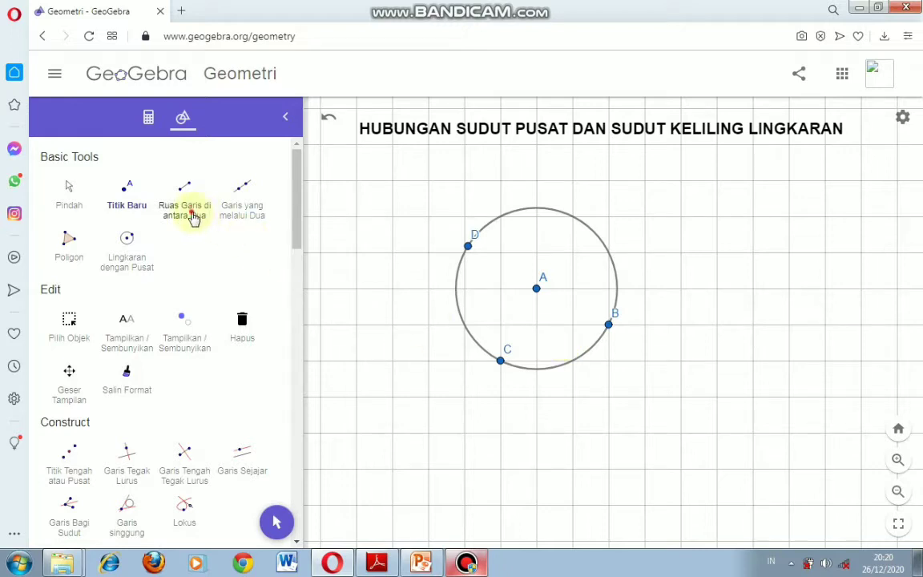
Draw segments from D to C and from D to a new point on the circle's lower right, level with C
{"action": "left_click", "coordinate": [189, 210]}
{"action": "left_click", "coordinate": [500, 361]}
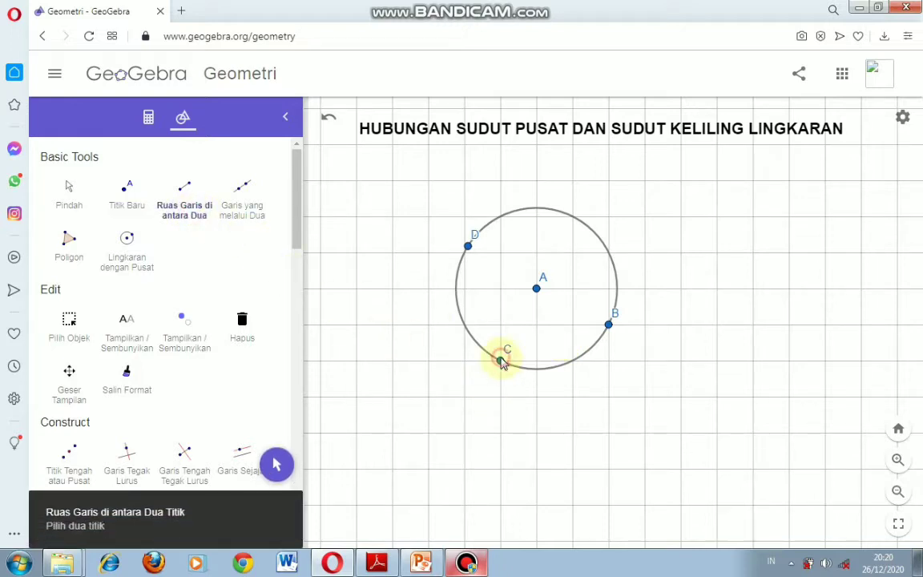
{"action": "left_click", "coordinate": [468, 246]}
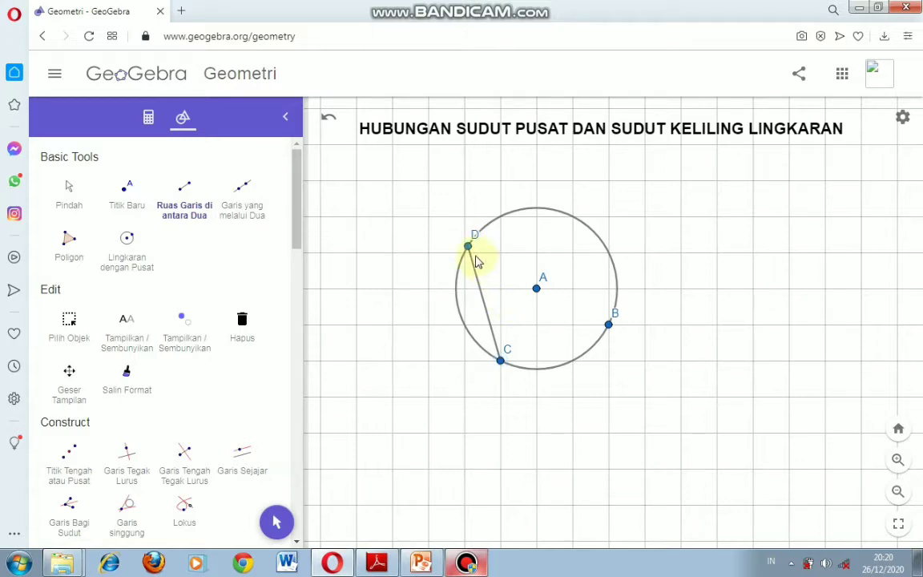
{"action": "left_click", "coordinate": [467, 246]}
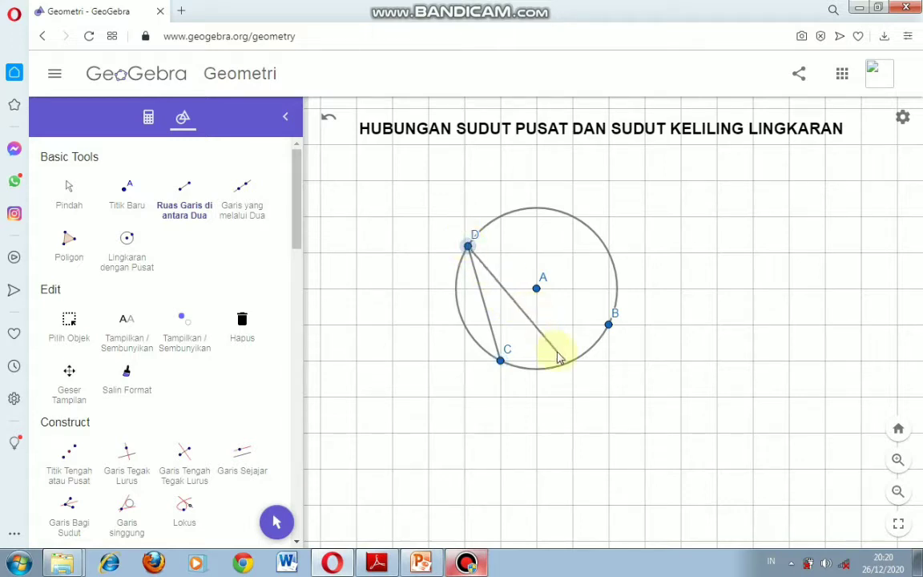
{"action": "left_click", "coordinate": [573, 367]}
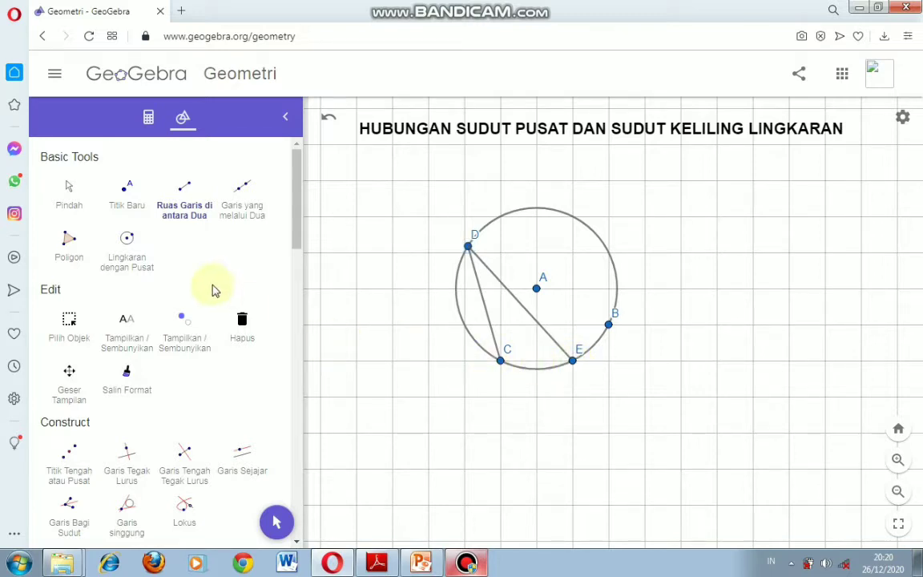
Measure the inscribed angle at D between segments DC and DE, undoing the point placed by mistake near DE
{"action": "left_click", "coordinate": [297, 542]}
{"action": "left_click", "coordinate": [297, 543]}
{"action": "left_click", "coordinate": [67, 513]}
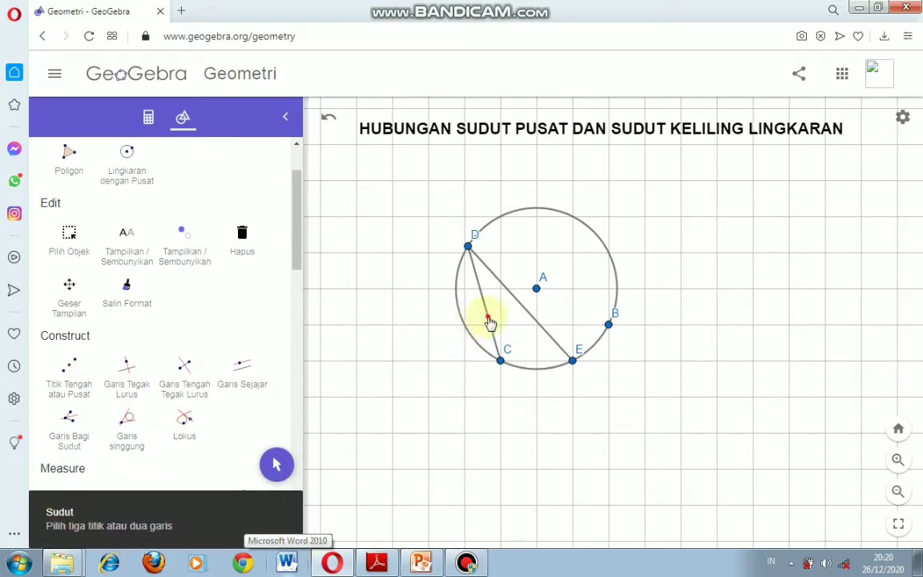
{"action": "left_click", "coordinate": [519, 295]}
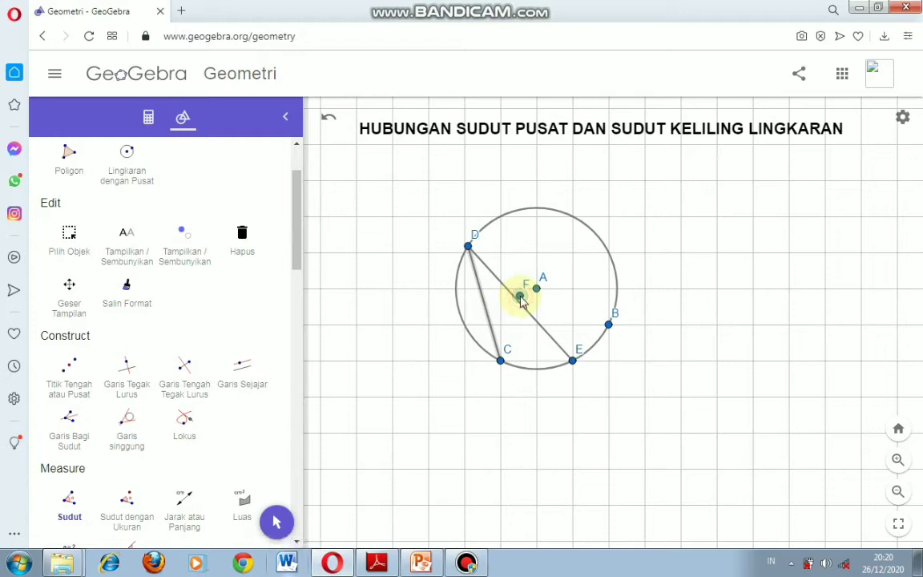
{"action": "left_click", "coordinate": [329, 118]}
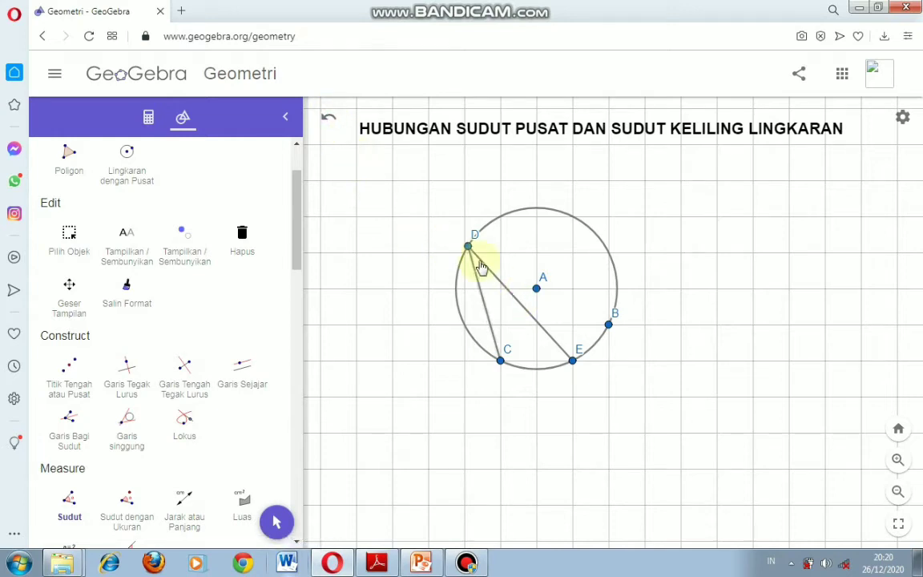
{"action": "left_click", "coordinate": [495, 277]}
{"action": "left_click", "coordinate": [479, 283]}
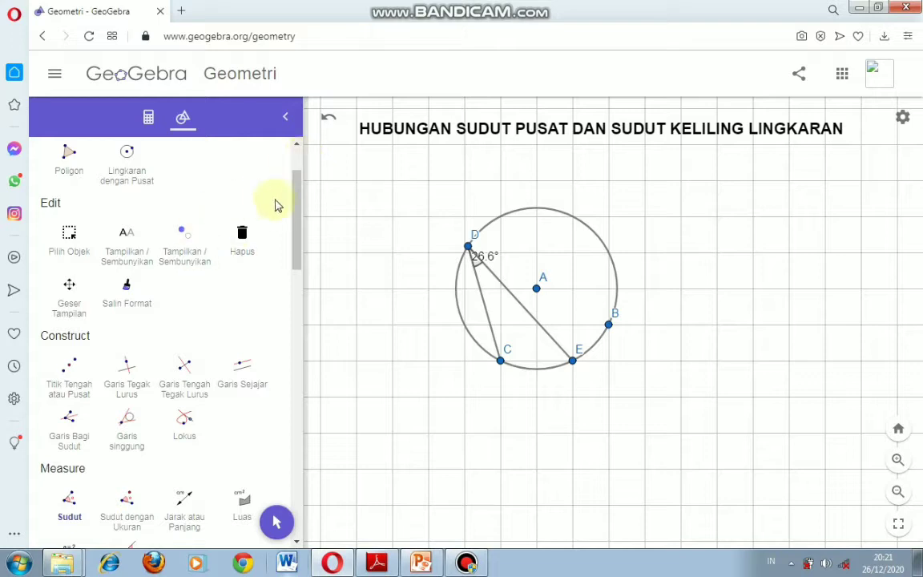
Add a point on the circle's upper left, directly above C, and connect it to C and E with segments
{"action": "left_click_drag", "start_coordinate": [298, 206], "coordinate": [298, 165]}
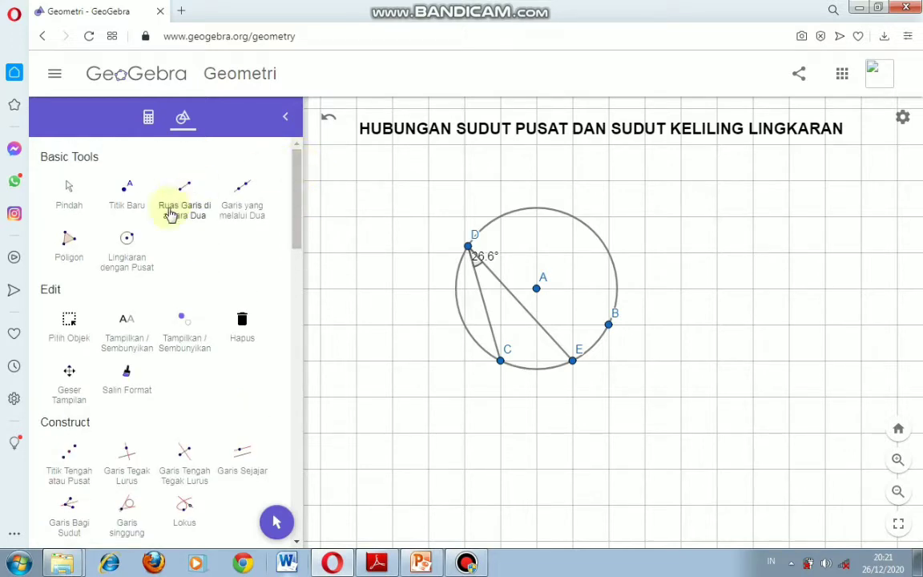
{"action": "left_click", "coordinate": [127, 199]}
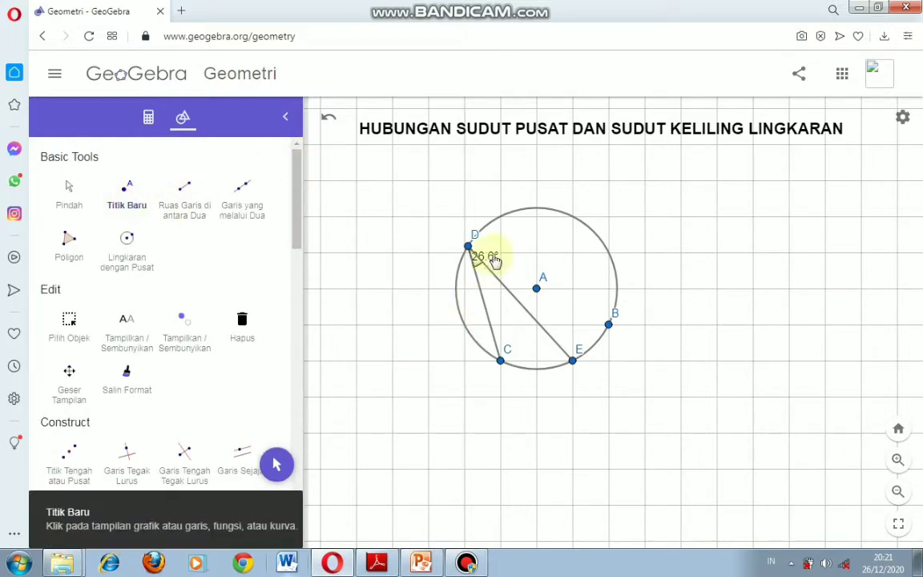
{"action": "left_click", "coordinate": [500, 217]}
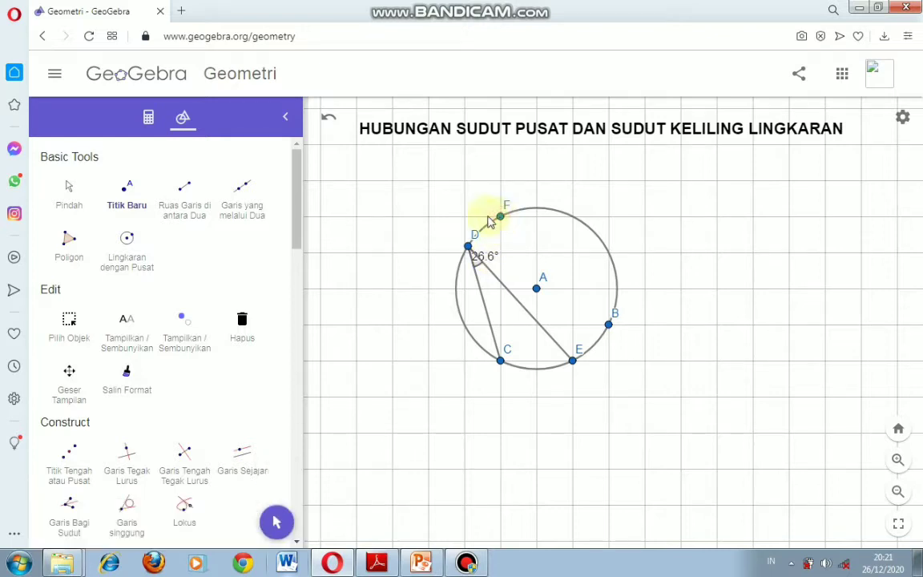
{"action": "left_click", "coordinate": [190, 215]}
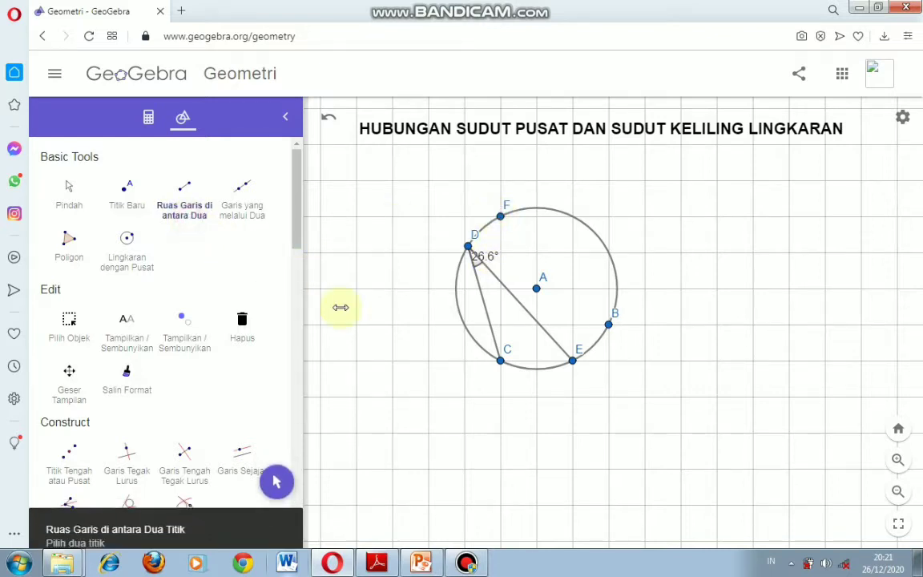
{"action": "left_click", "coordinate": [500, 361]}
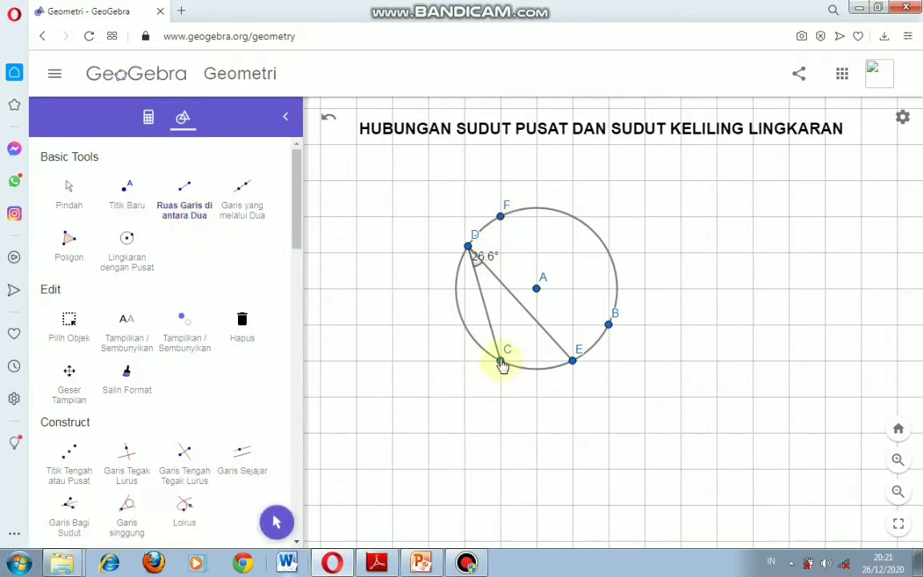
{"action": "left_click", "coordinate": [499, 218]}
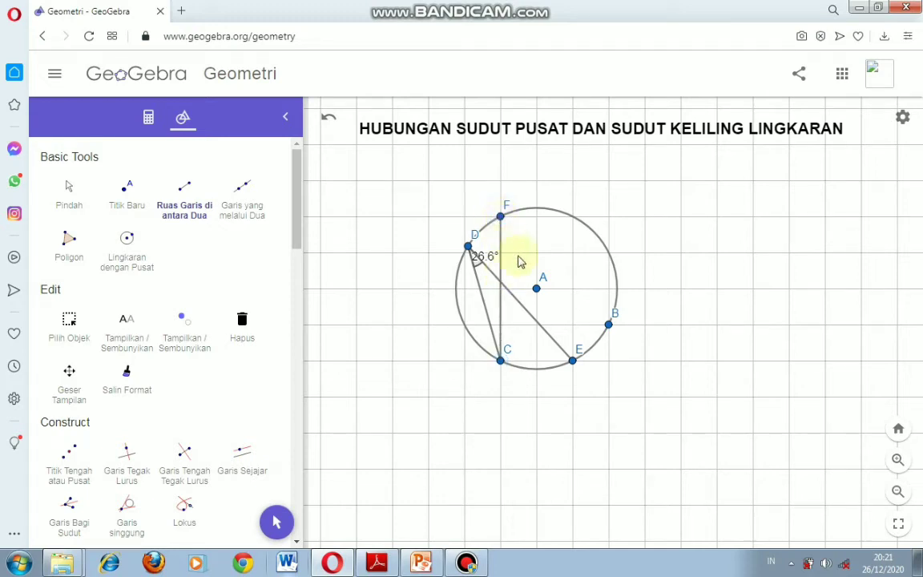
{"action": "left_click", "coordinate": [500, 216]}
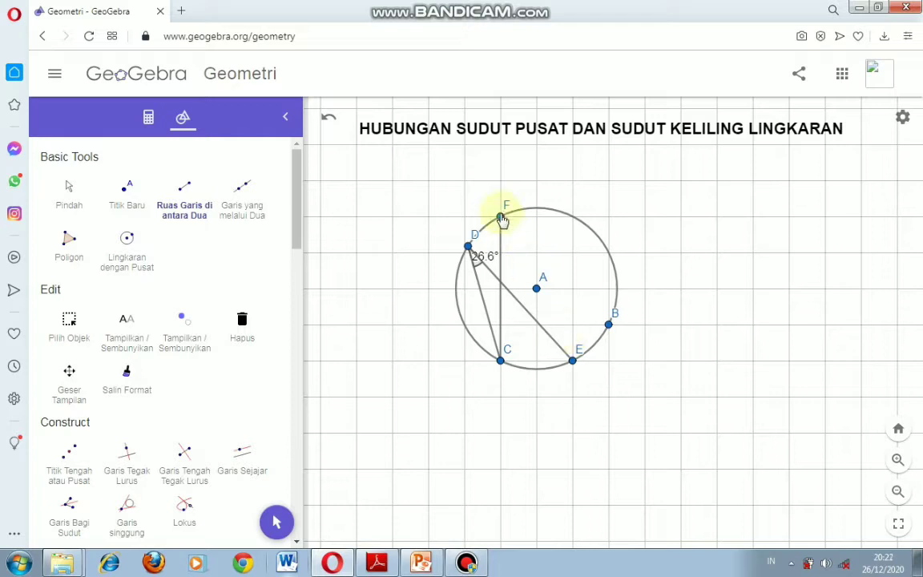
{"action": "left_click", "coordinate": [572, 360]}
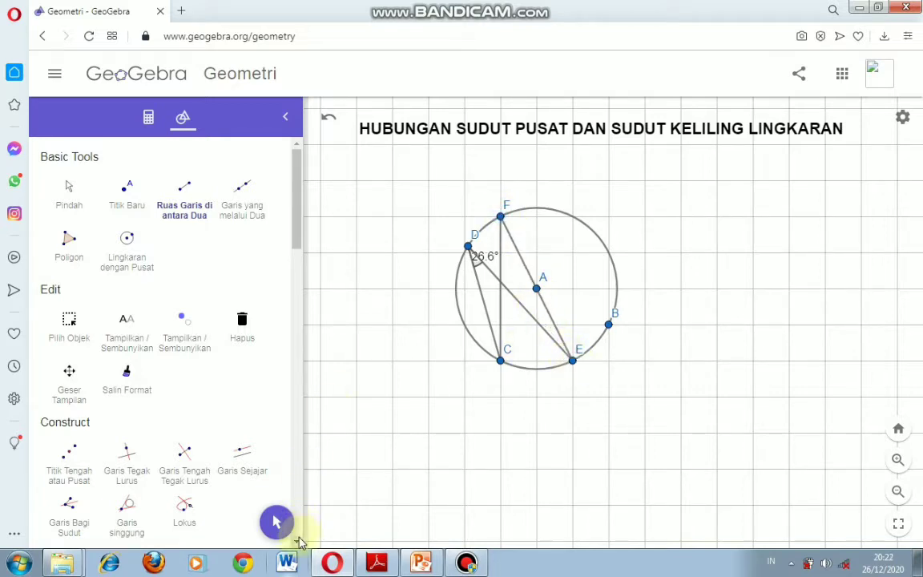
Measure the inscribed angle at F between segments FC and FE
{"action": "scroll", "coordinate": [298, 541], "scroll_direction": "down", "scroll_amount": 1}
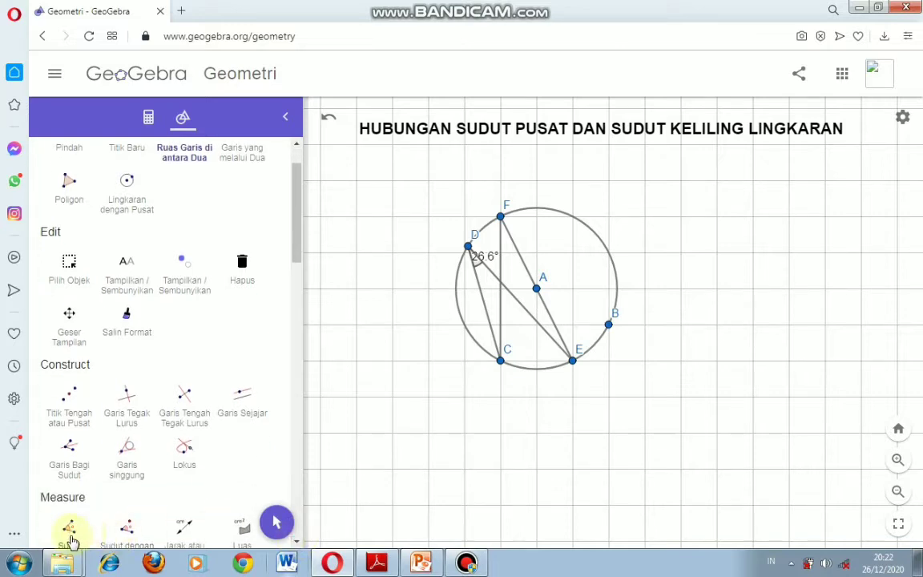
{"action": "left_click", "coordinate": [69, 529]}
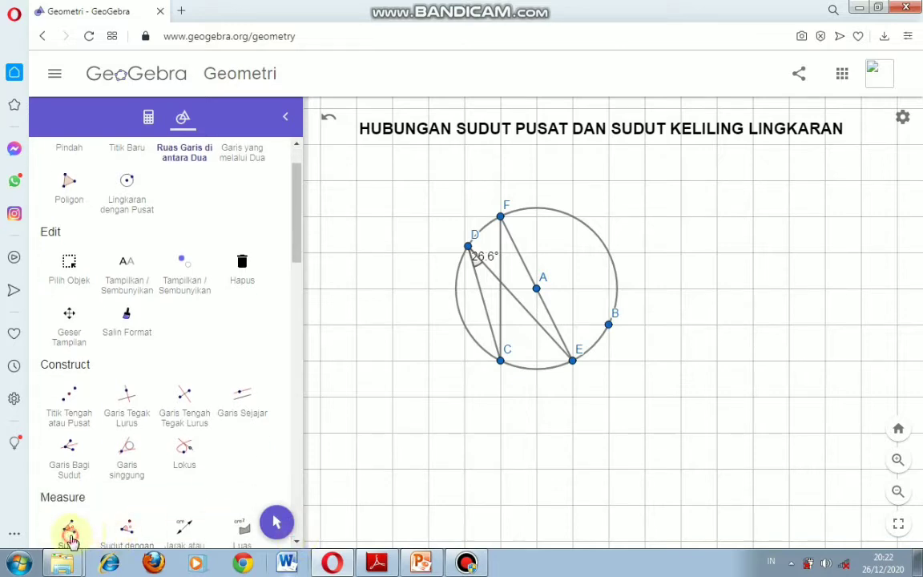
{"action": "left_click", "coordinate": [500, 263]}
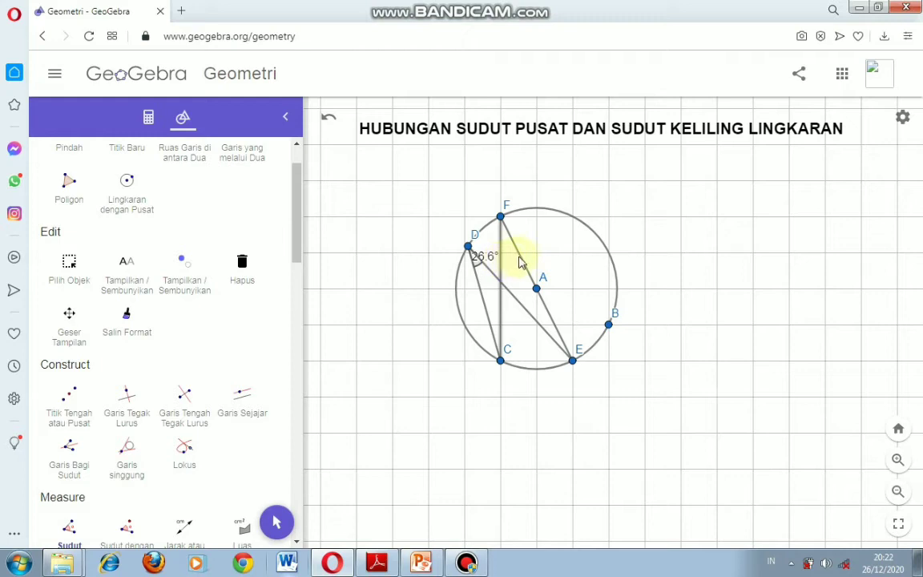
{"action": "left_click", "coordinate": [521, 262]}
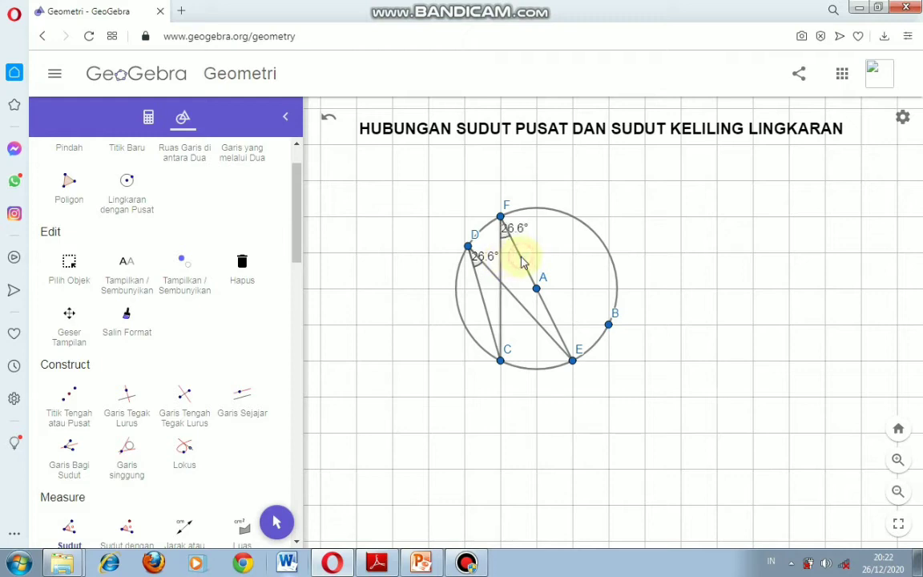
{"action": "scroll", "coordinate": [290, 200], "scroll_direction": "up", "scroll_amount": 2}
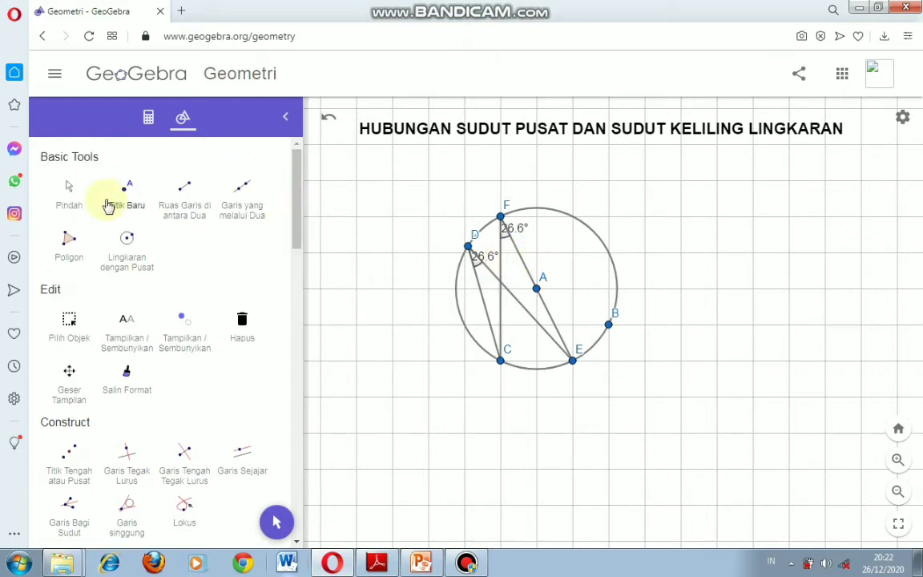
{"action": "left_click", "coordinate": [113, 200]}
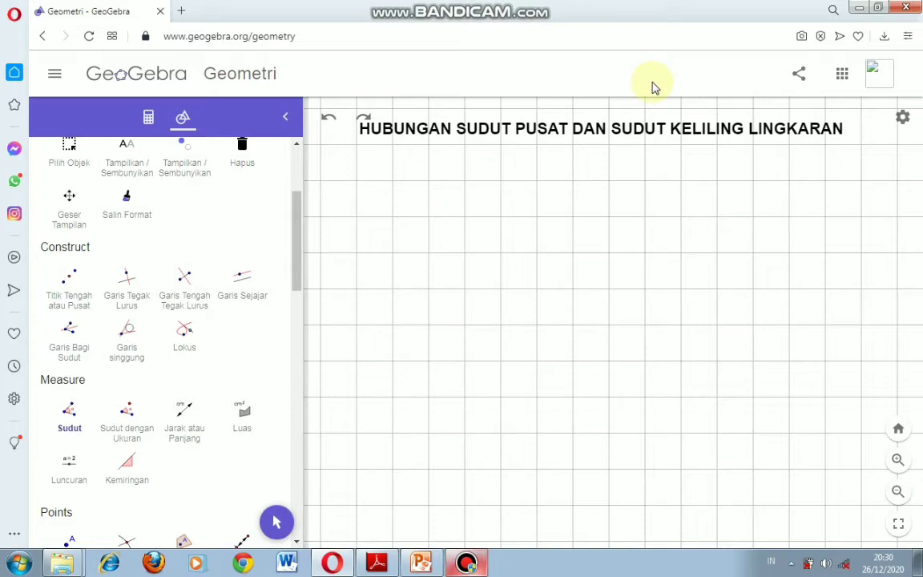
Redo the circle with centre A, points B, C and D, radii AC and AB, and chords DC and DB
{"action": "left_click", "coordinate": [362, 119]}
{"action": "left_click", "coordinate": [363, 118]}
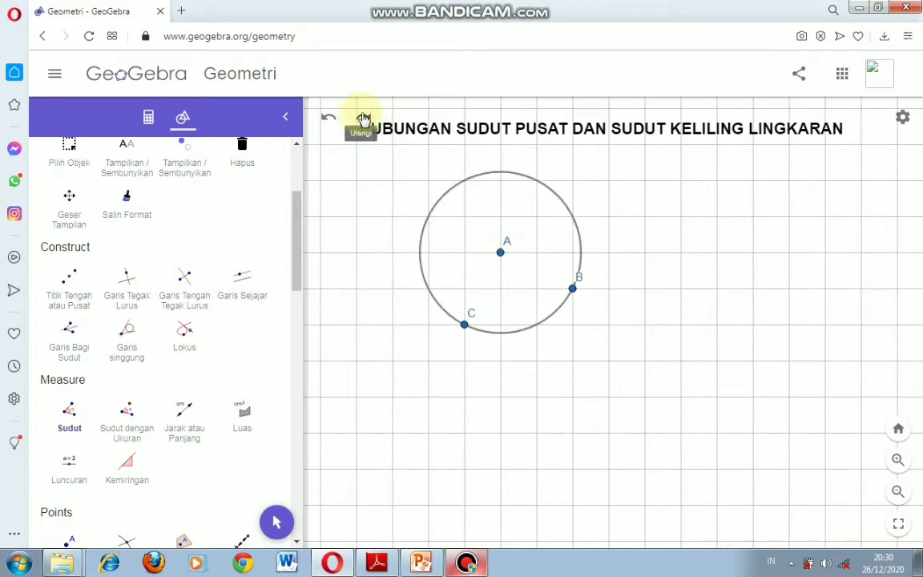
{"action": "left_click", "coordinate": [363, 118]}
{"action": "left_click", "coordinate": [363, 118]}
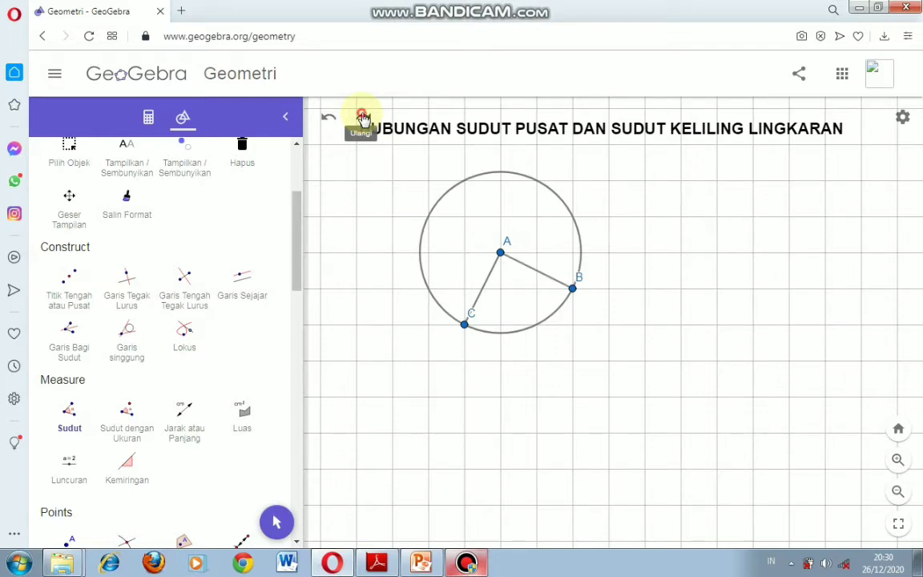
{"action": "left_click", "coordinate": [363, 118]}
{"action": "left_click", "coordinate": [363, 119]}
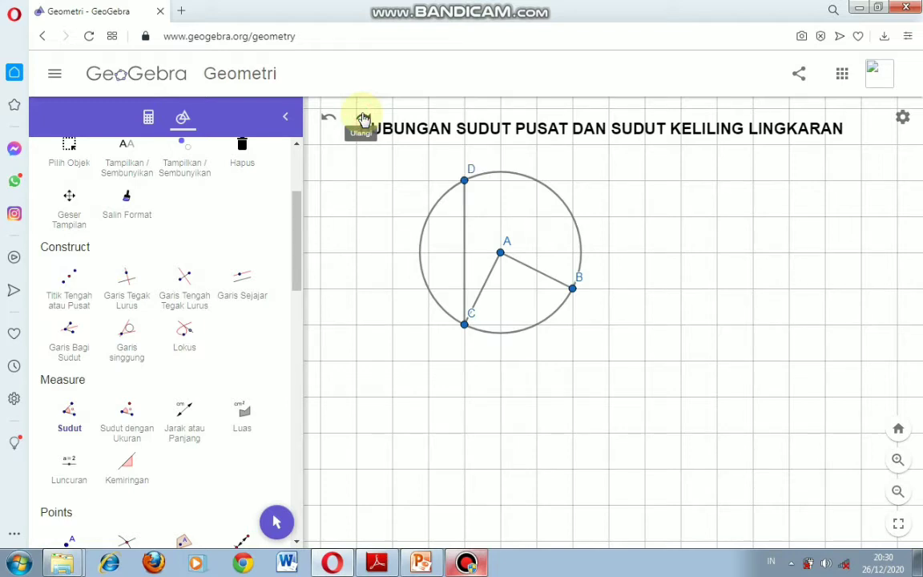
{"action": "left_click", "coordinate": [363, 119]}
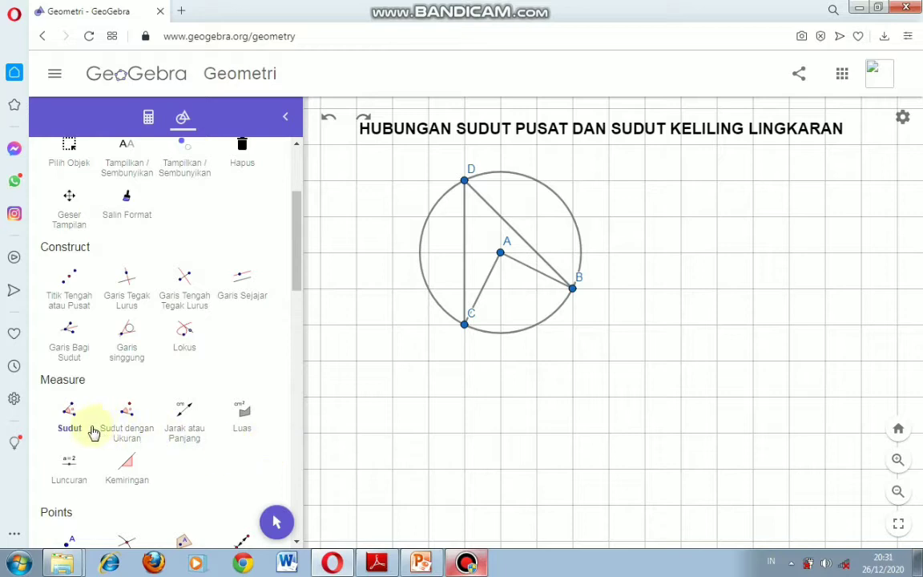
Measure the central angle at A between AC and AB and the inscribed angle at D between DC and DB
{"action": "left_click", "coordinate": [69, 416]}
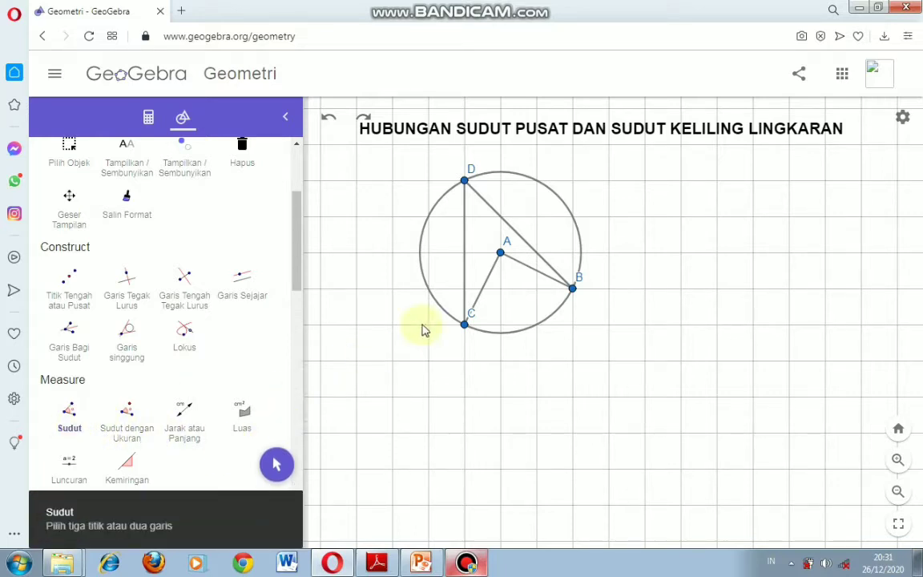
{"action": "left_click", "coordinate": [486, 284]}
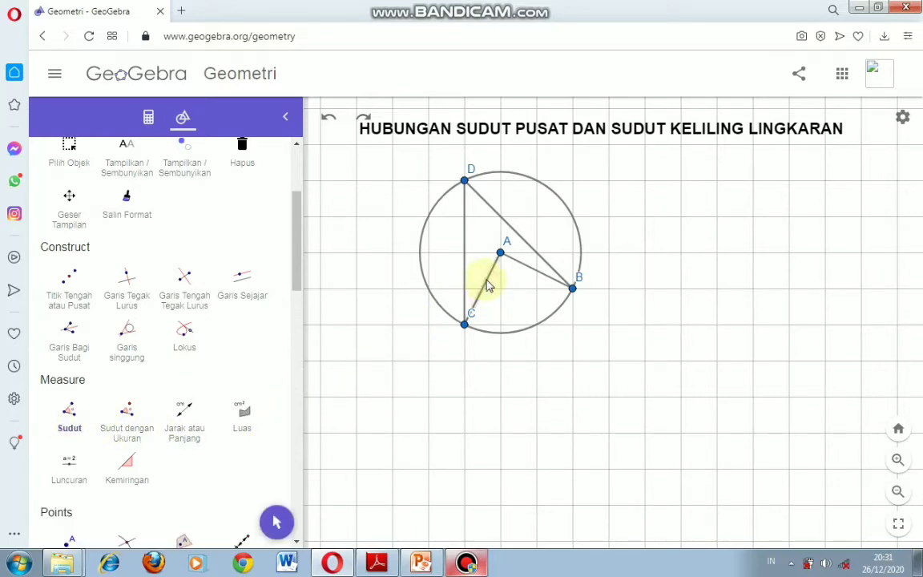
{"action": "left_click", "coordinate": [527, 267]}
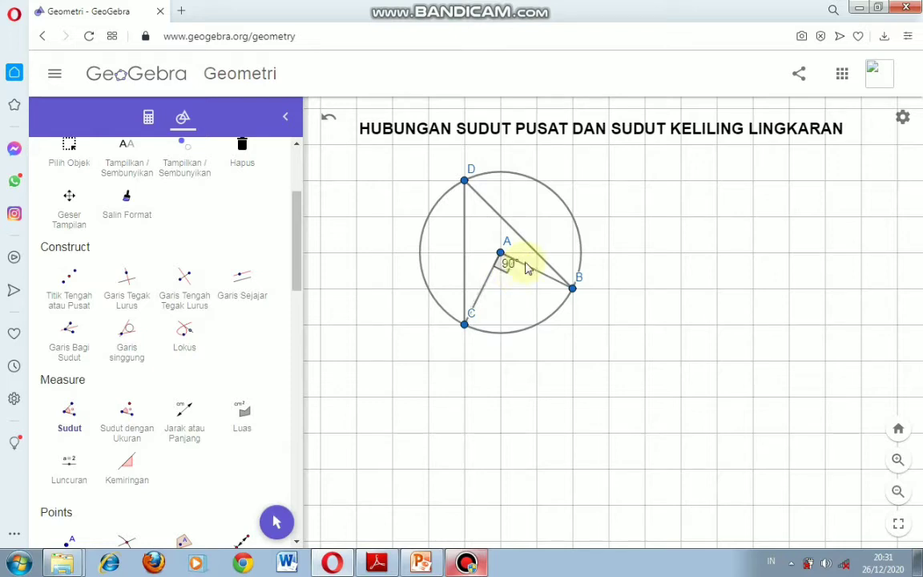
{"action": "left_click", "coordinate": [466, 234]}
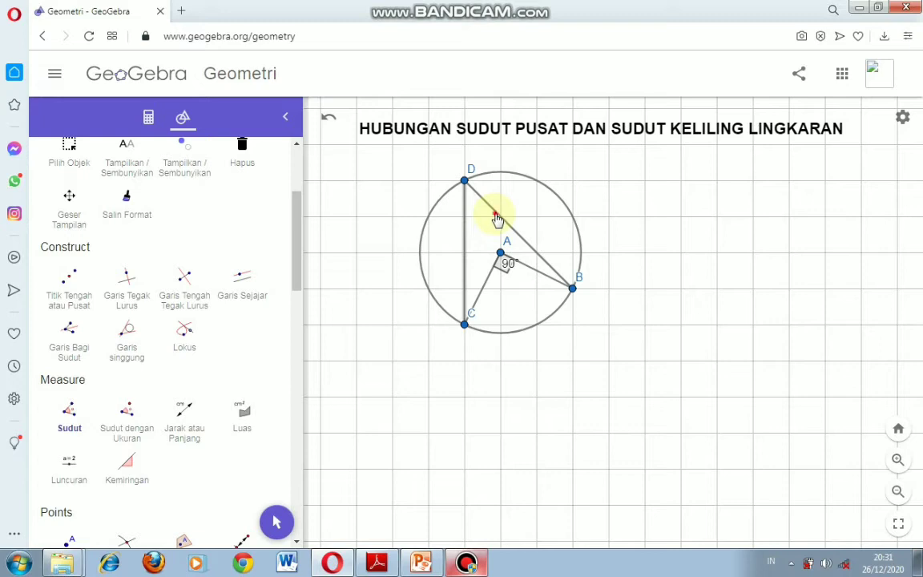
{"action": "left_click", "coordinate": [495, 215]}
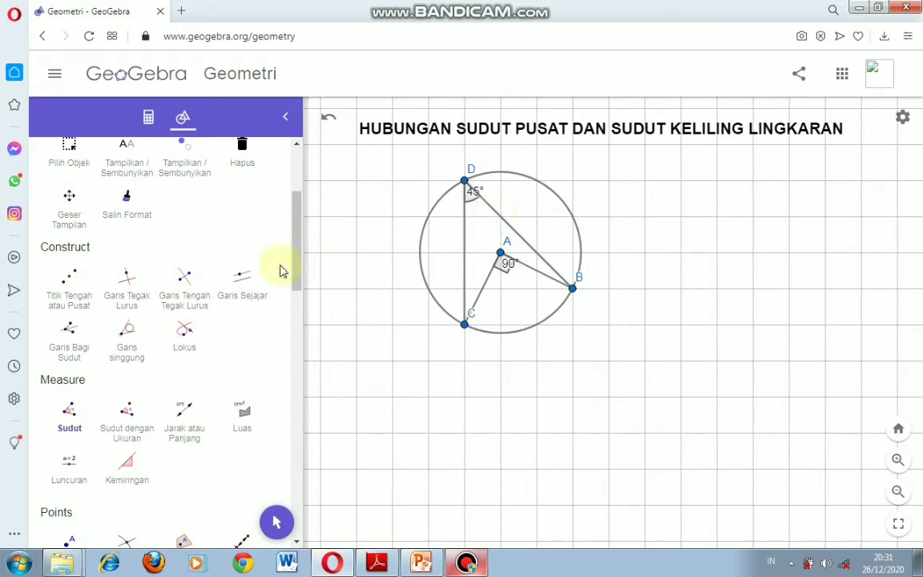
{"action": "left_click_drag", "start_coordinate": [297, 204], "coordinate": [284, 107]}
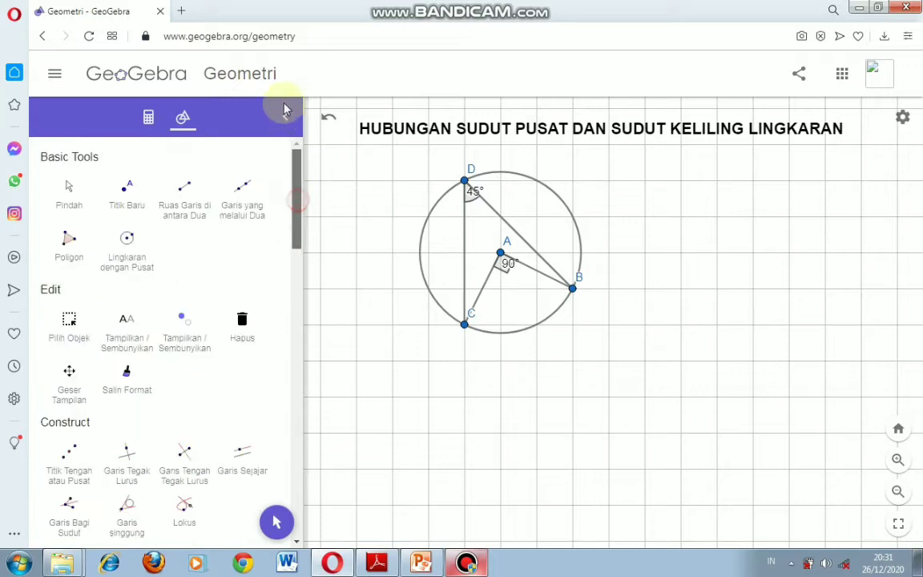
{"action": "left_click", "coordinate": [80, 205]}
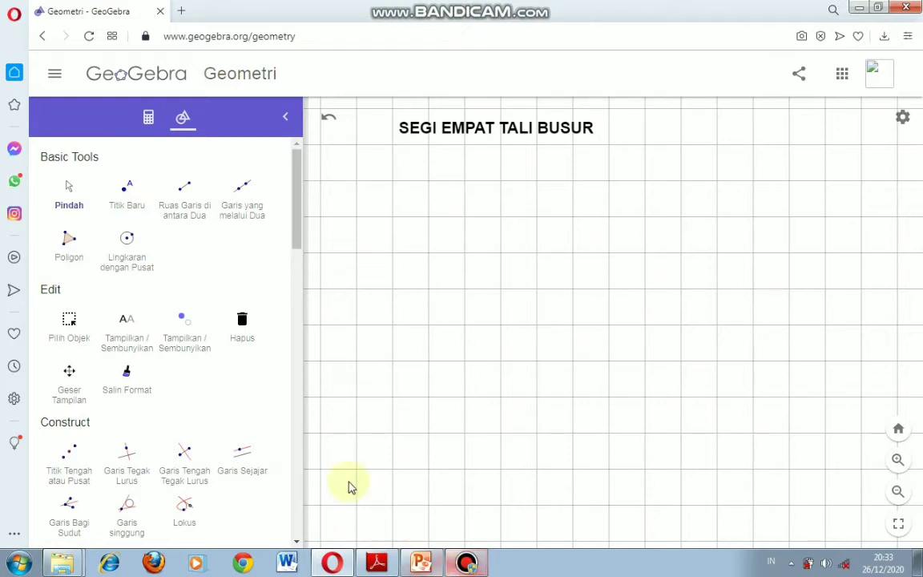
Draw a circle below the title SEGI EMPAT TALI BUSUR, its edge point three grid squares right and one down from the centre
{"action": "left_click", "coordinate": [125, 240]}
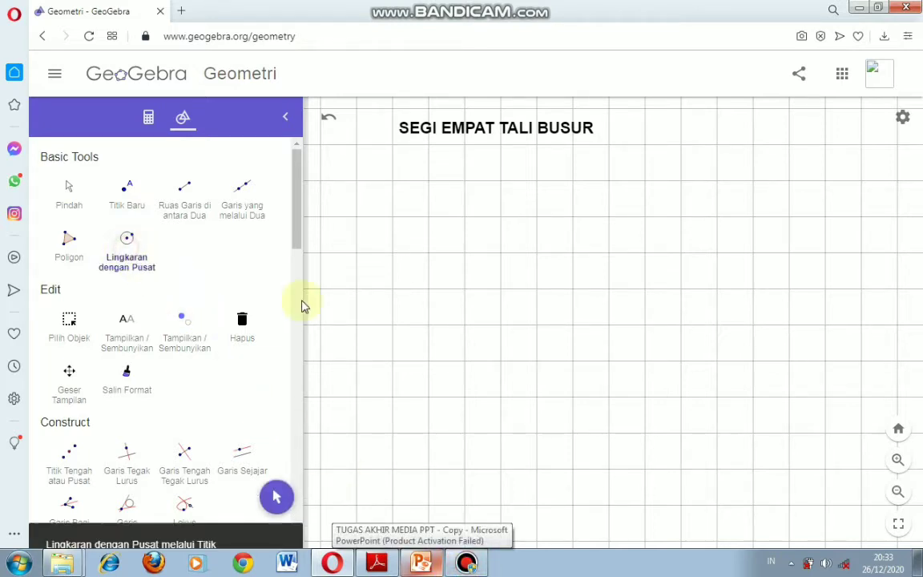
{"action": "left_click", "coordinate": [499, 289]}
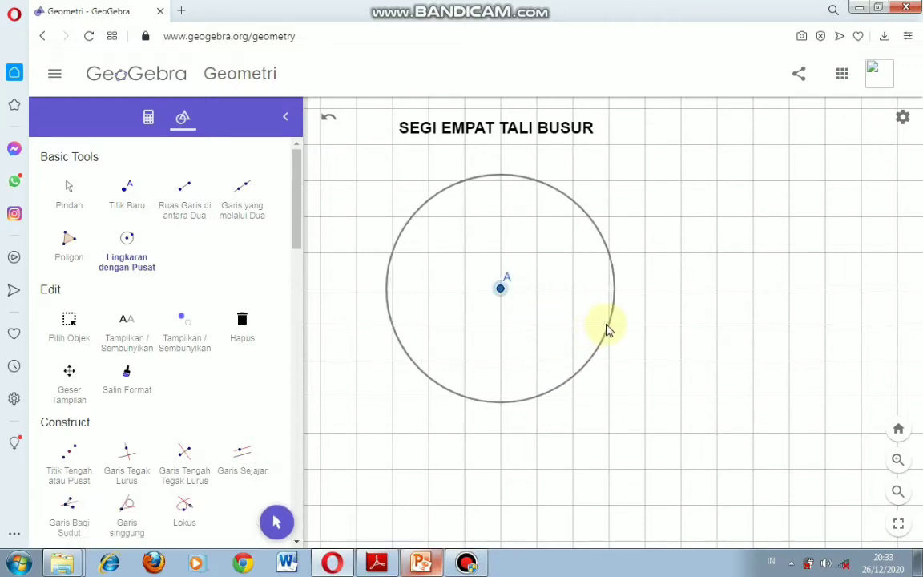
{"action": "left_click", "coordinate": [609, 326]}
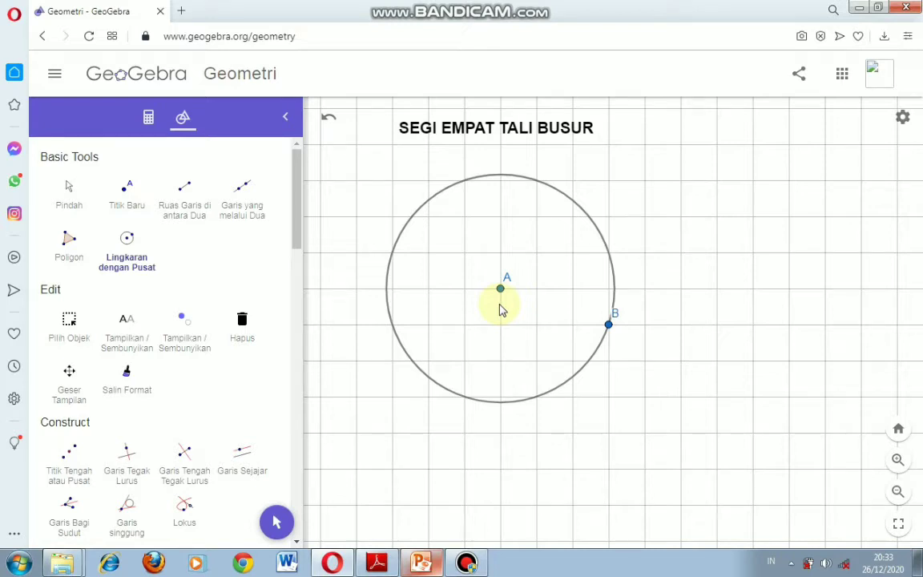
Place four points on the circle as rectangle corners: C upper left, D upper right, E lower left and F lower right
{"action": "left_click", "coordinate": [130, 199]}
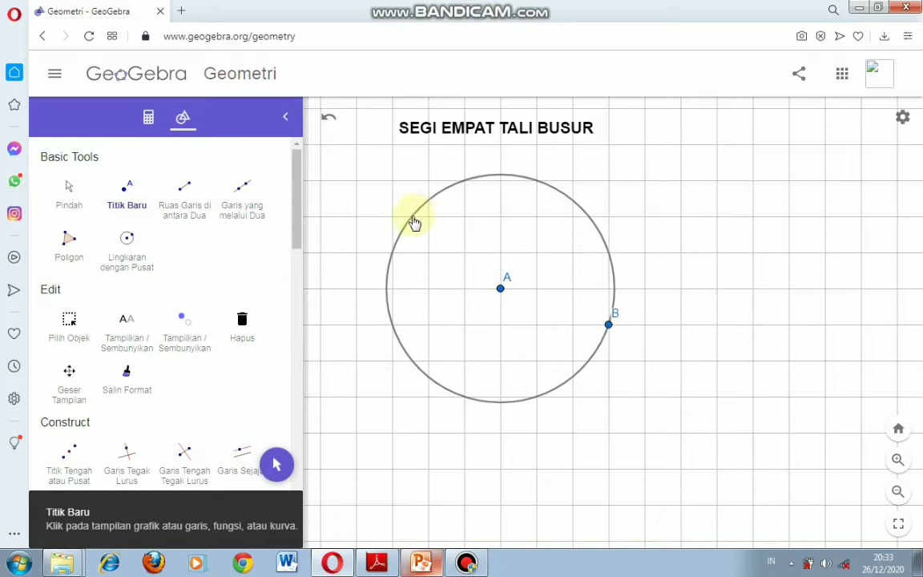
{"action": "left_click", "coordinate": [412, 218]}
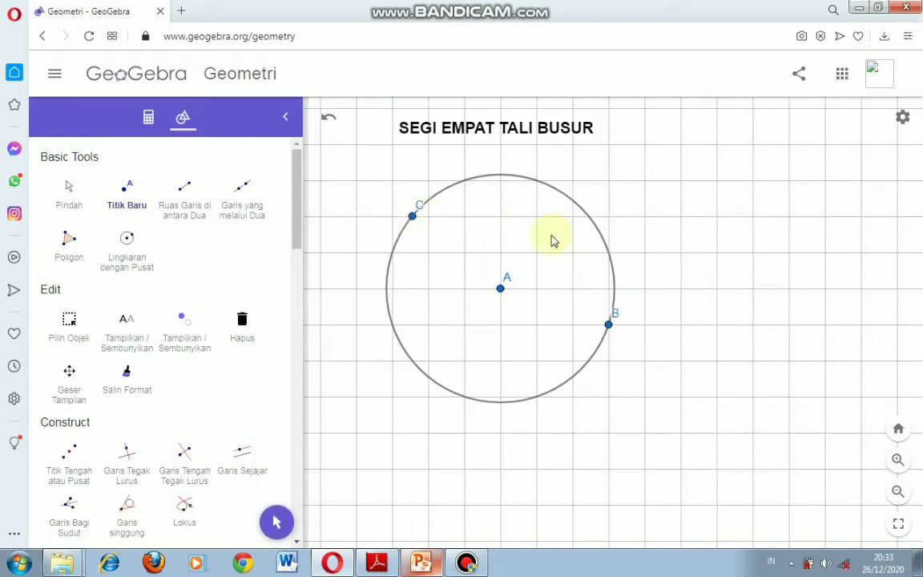
{"action": "left_click", "coordinate": [589, 216]}
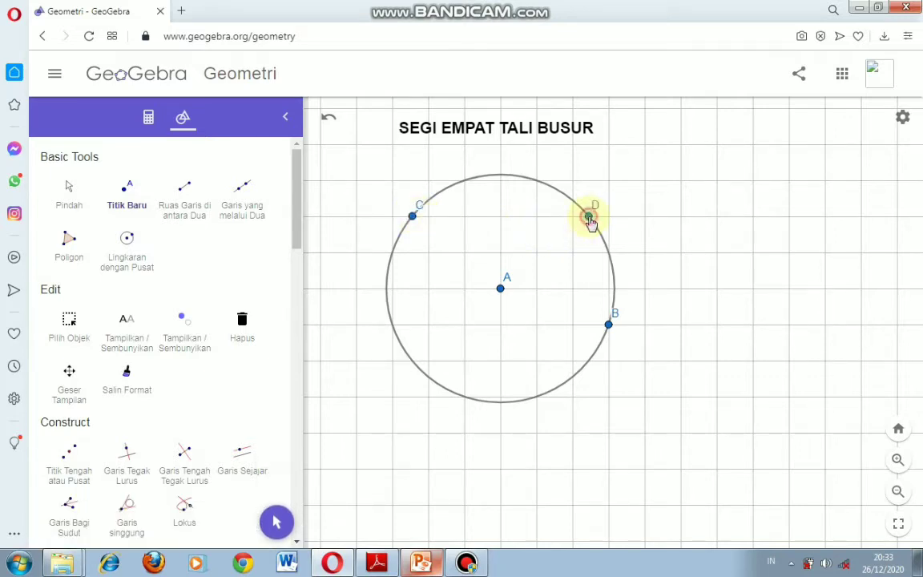
{"action": "left_click", "coordinate": [411, 361]}
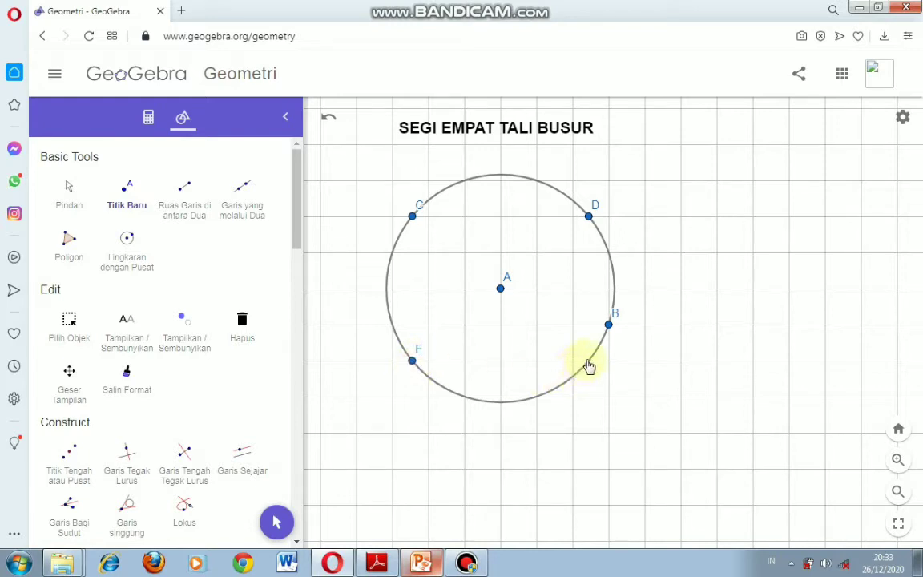
{"action": "left_click", "coordinate": [588, 361]}
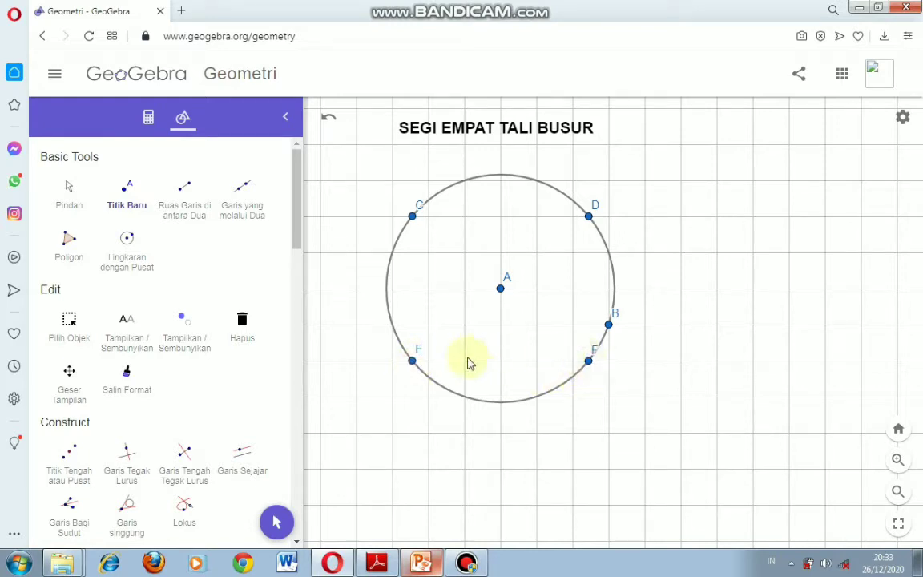
Connect the four circle points with segments EC, CD, DF and FE to form a cyclic quadrilateral
{"action": "left_click", "coordinate": [171, 213]}
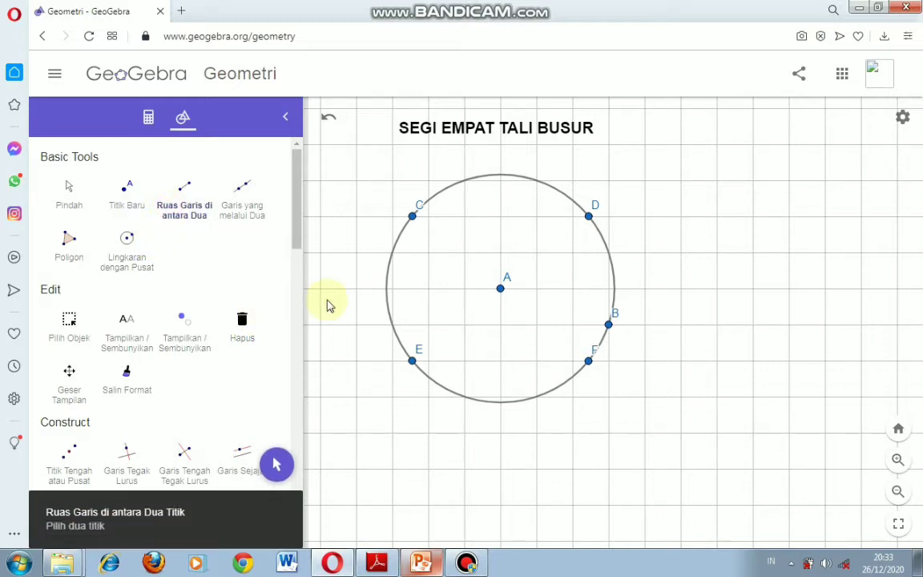
{"action": "left_click", "coordinate": [412, 362]}
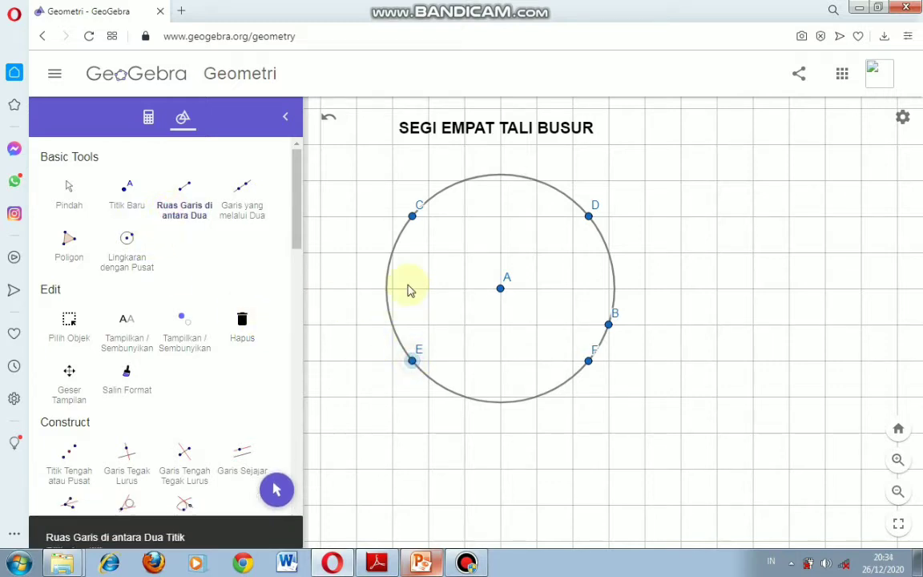
{"action": "left_click", "coordinate": [412, 215]}
{"action": "left_click", "coordinate": [411, 217]}
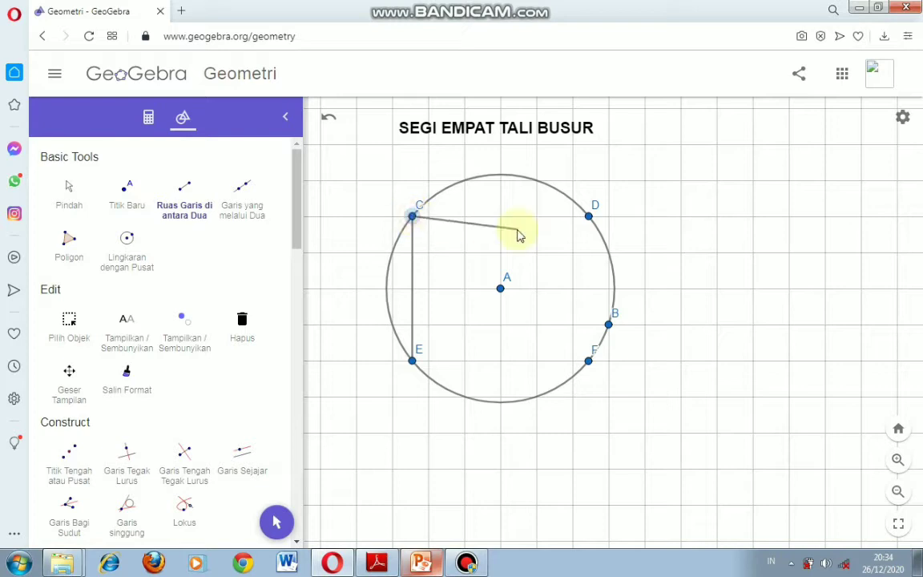
{"action": "left_click", "coordinate": [589, 217]}
{"action": "left_click", "coordinate": [588, 217]}
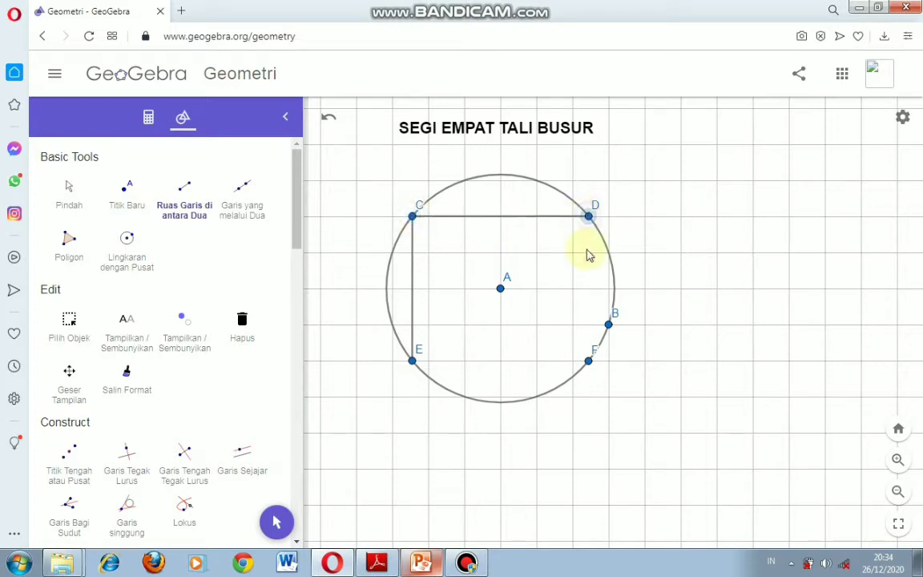
{"action": "left_click", "coordinate": [590, 362]}
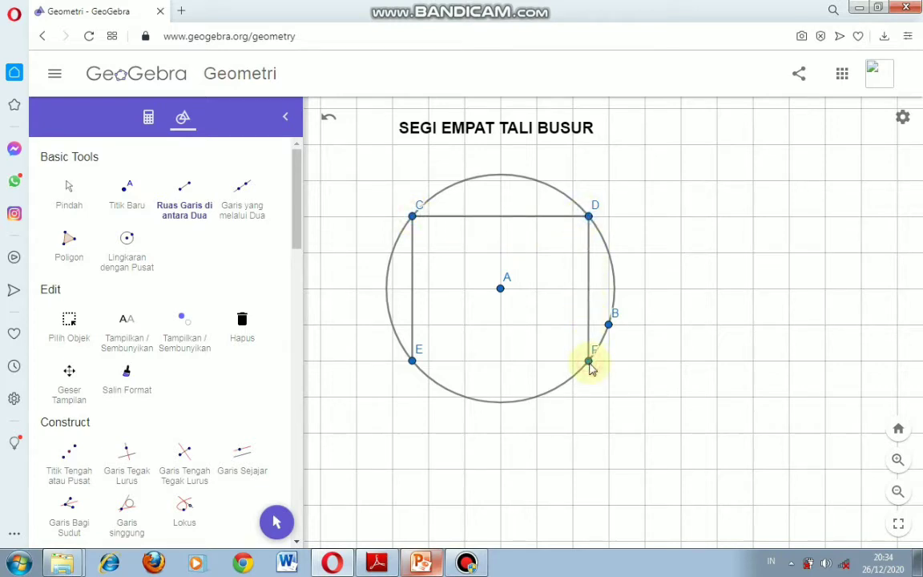
{"action": "left_click", "coordinate": [412, 362]}
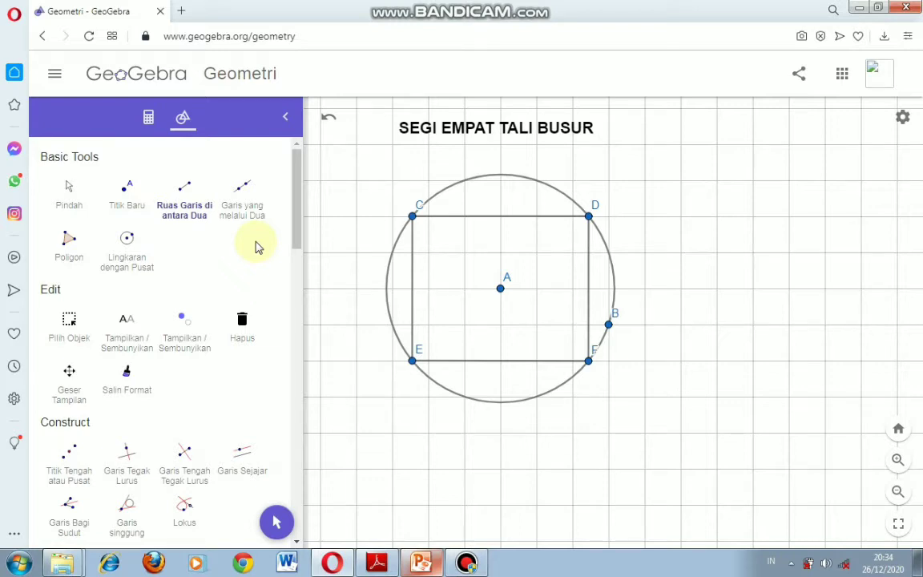
{"action": "left_click", "coordinate": [61, 202]}
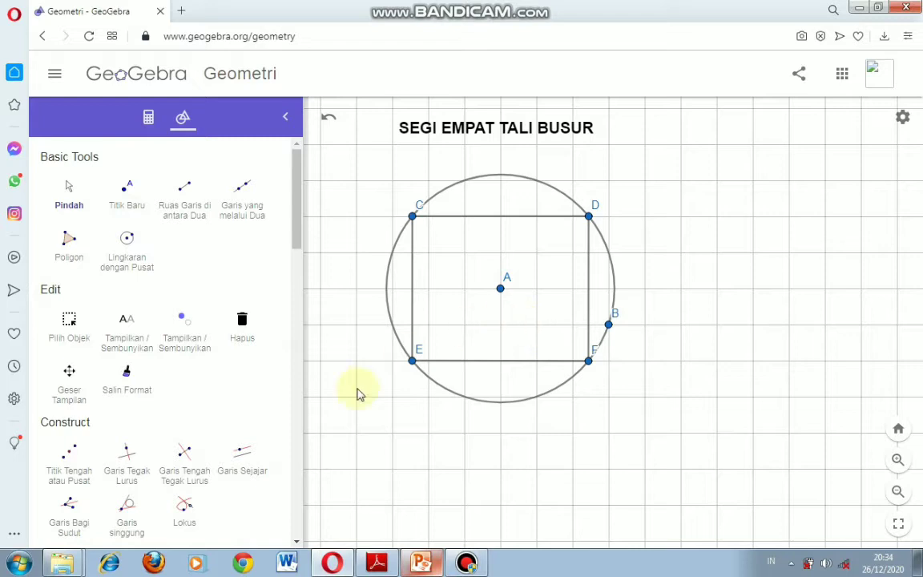
Measure the quadrilateral's opposite interior angles at C and F from their adjacent sides
{"action": "left_click", "coordinate": [295, 541]}
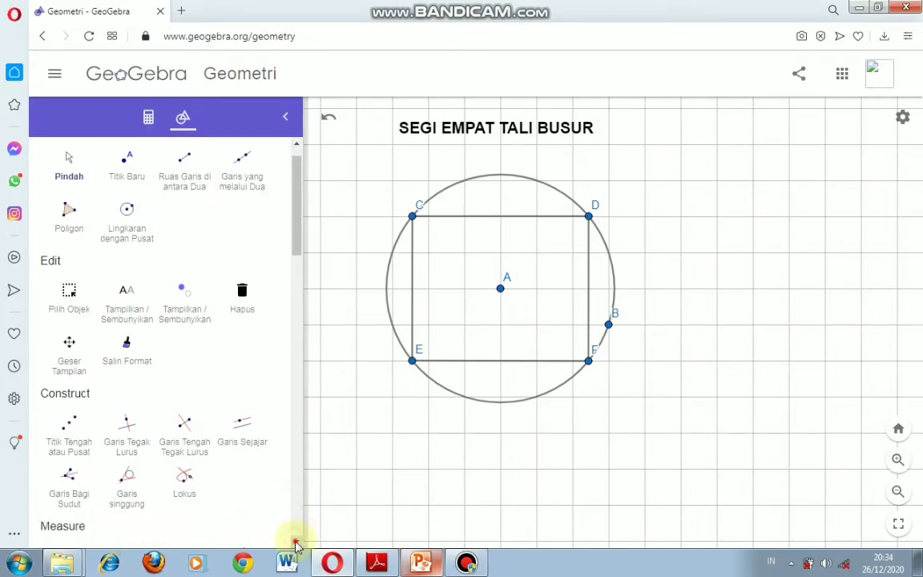
{"action": "left_click", "coordinate": [295, 541]}
{"action": "left_click", "coordinate": [74, 506]}
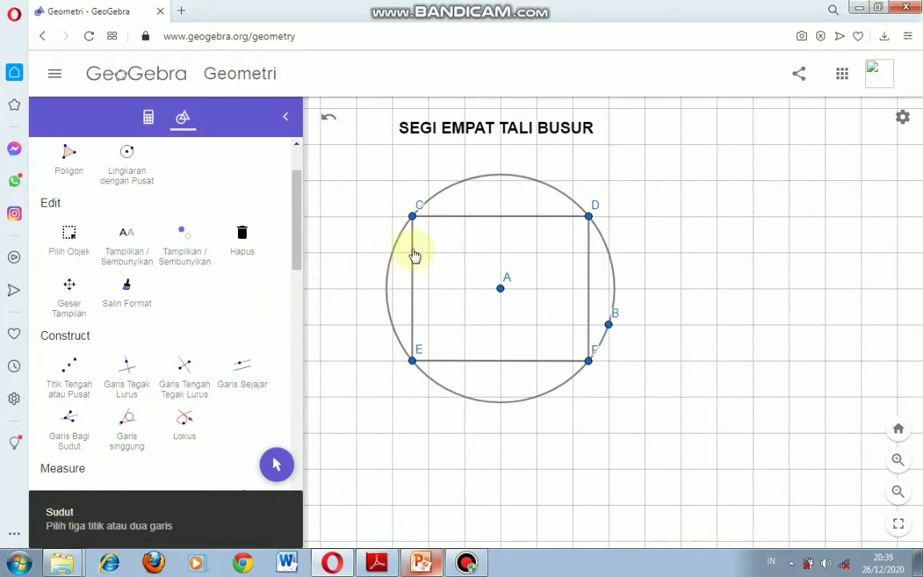
{"action": "left_click", "coordinate": [444, 217]}
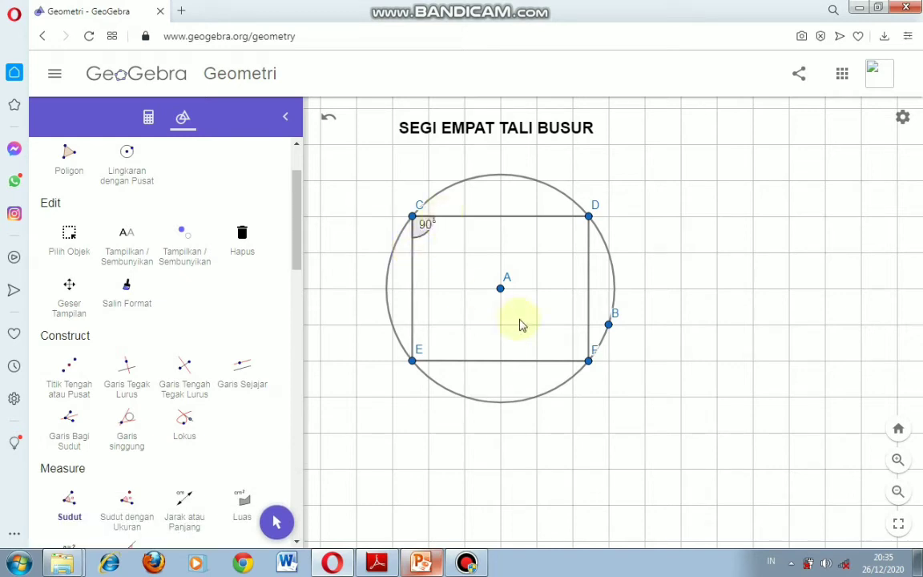
{"action": "left_click", "coordinate": [557, 362]}
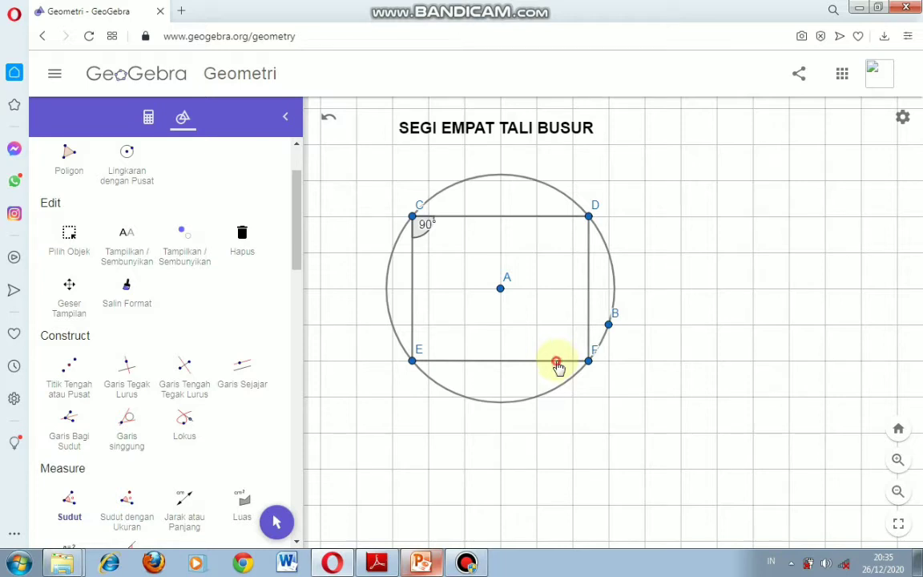
{"action": "left_click", "coordinate": [589, 328]}
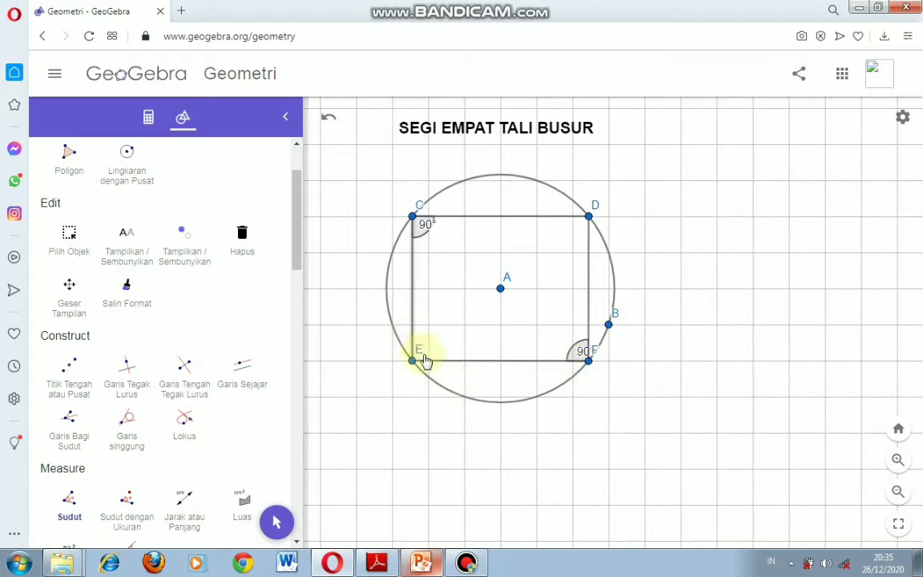
{"action": "left_click", "coordinate": [428, 361]}
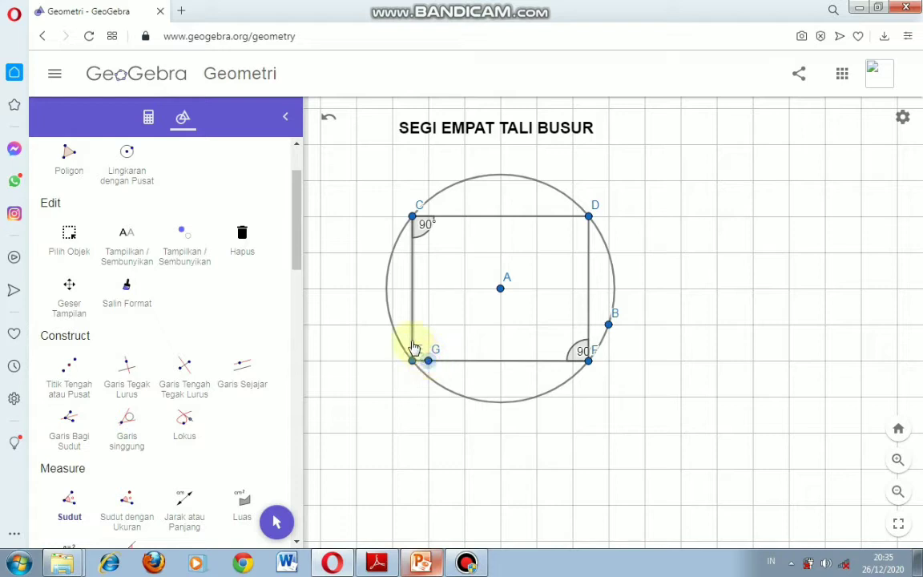
{"action": "left_click", "coordinate": [326, 115]}
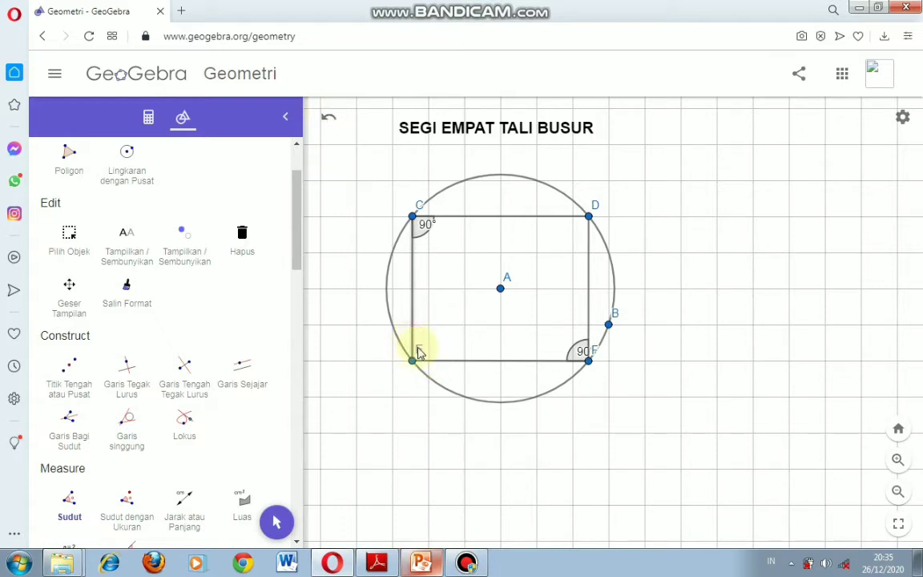
{"action": "left_click", "coordinate": [428, 361]}
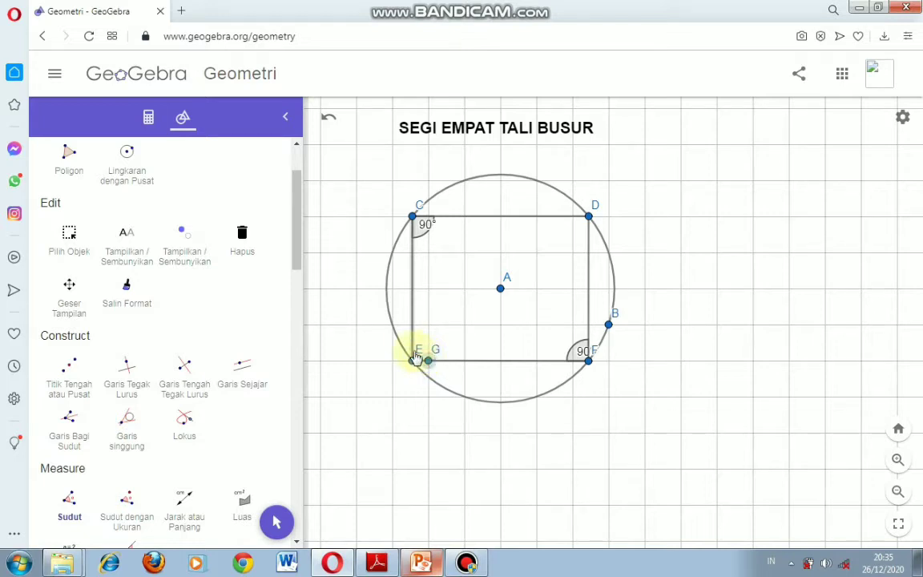
{"action": "left_click", "coordinate": [327, 119]}
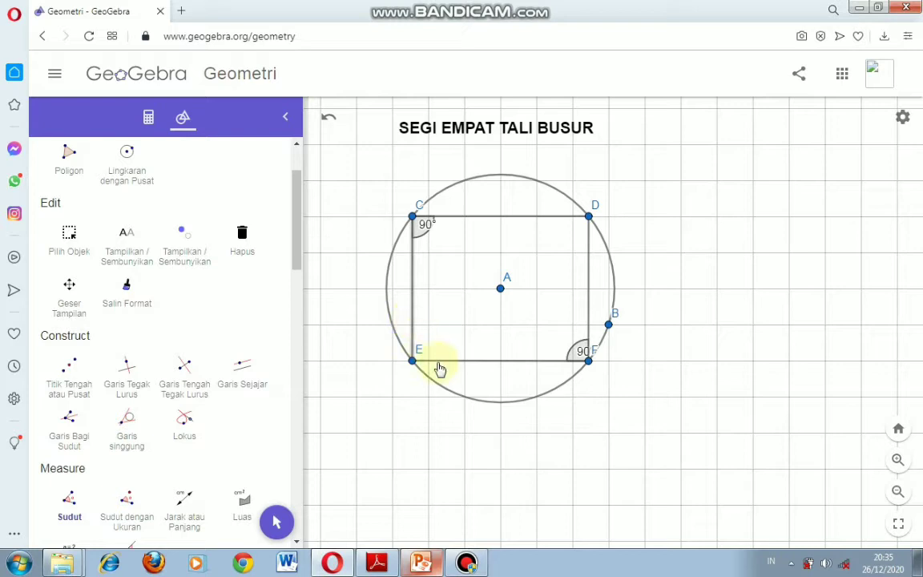
Measure the quadrilateral's other two interior angles at E and D from their adjacent sides
{"action": "left_click", "coordinate": [448, 362]}
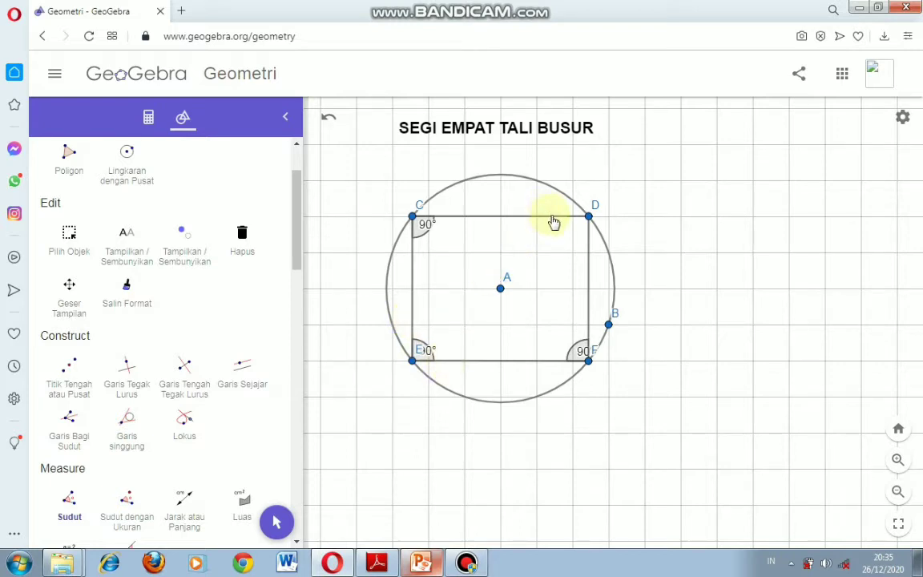
{"action": "left_click", "coordinate": [551, 216]}
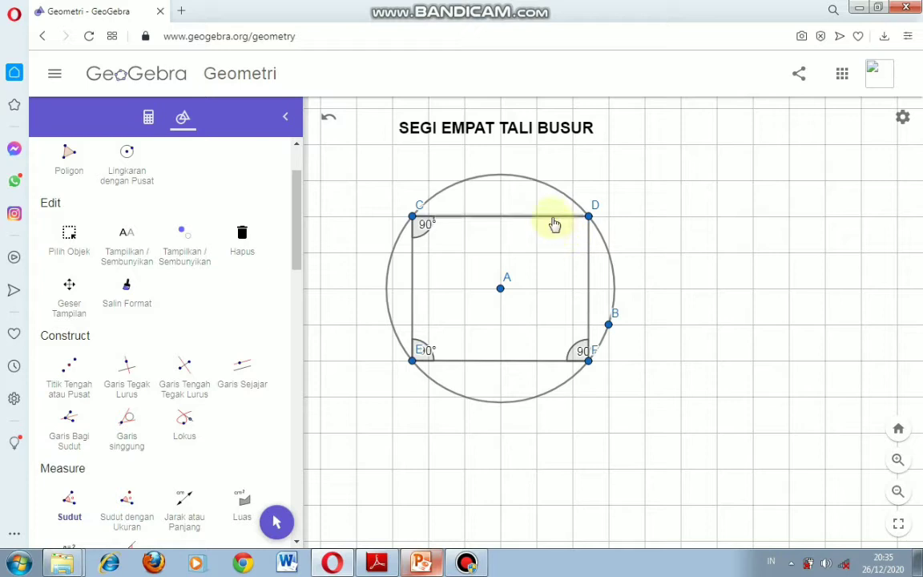
{"action": "left_click", "coordinate": [589, 249]}
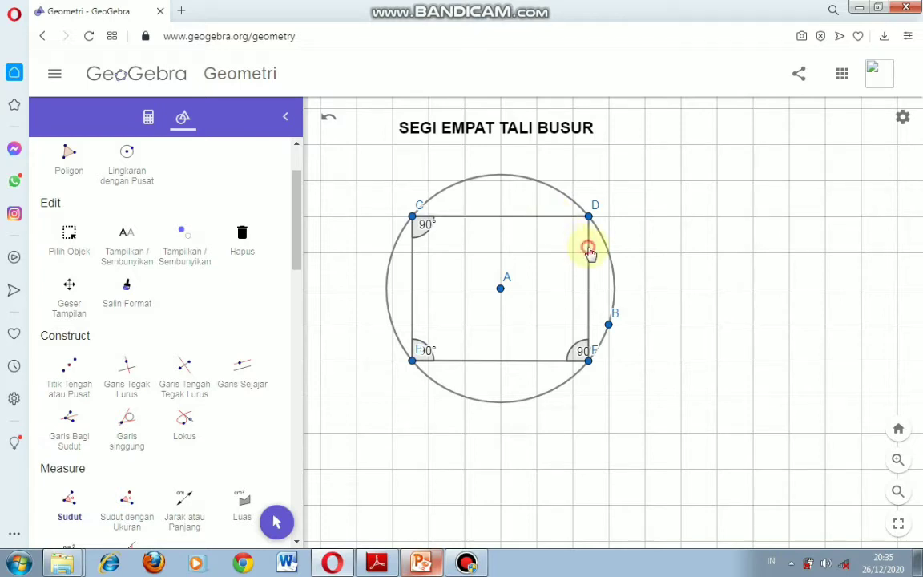
{"action": "left_click", "coordinate": [550, 216]}
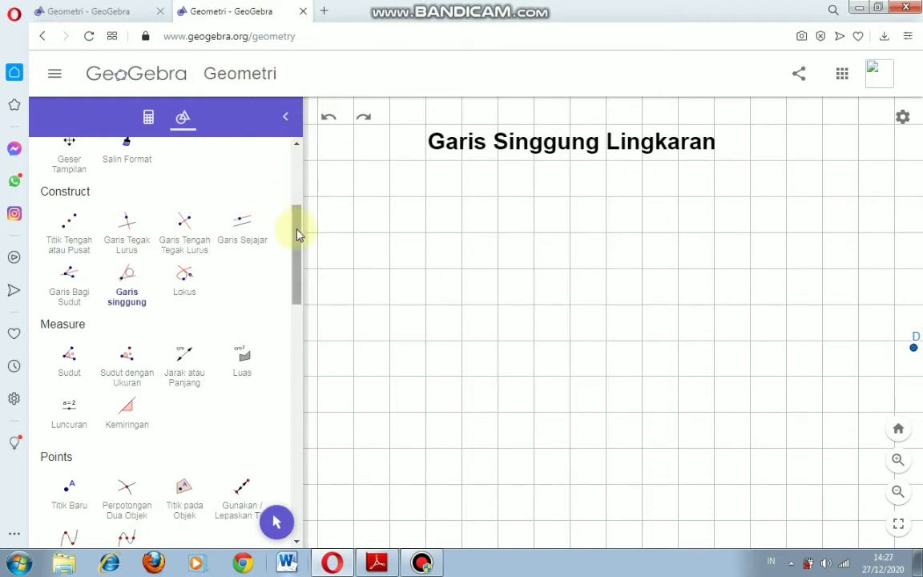
Draw a circle with centre A below the title Garis Singgung Lingkaran, through point C two grid squares right and one up
{"action": "left_click_drag", "start_coordinate": [297, 233], "coordinate": [288, 161]}
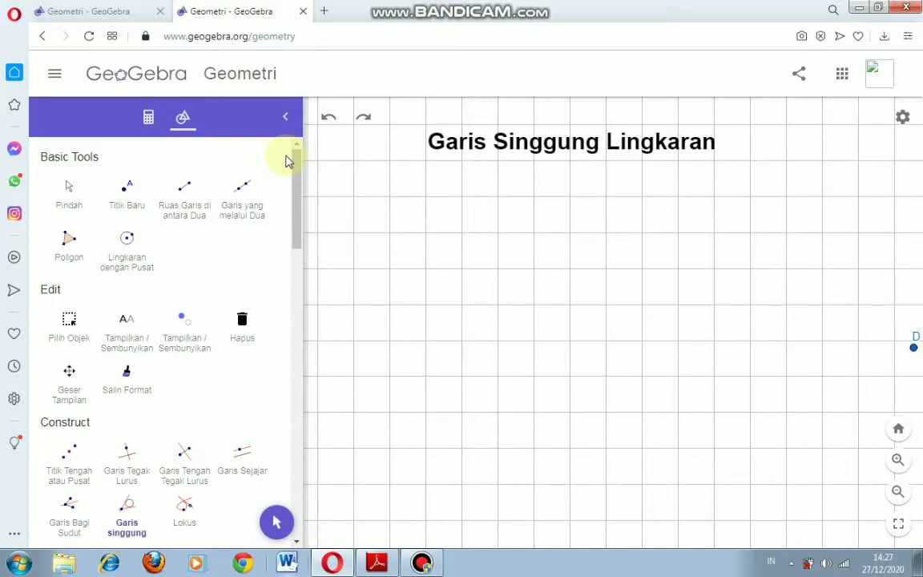
{"action": "left_click", "coordinate": [126, 238]}
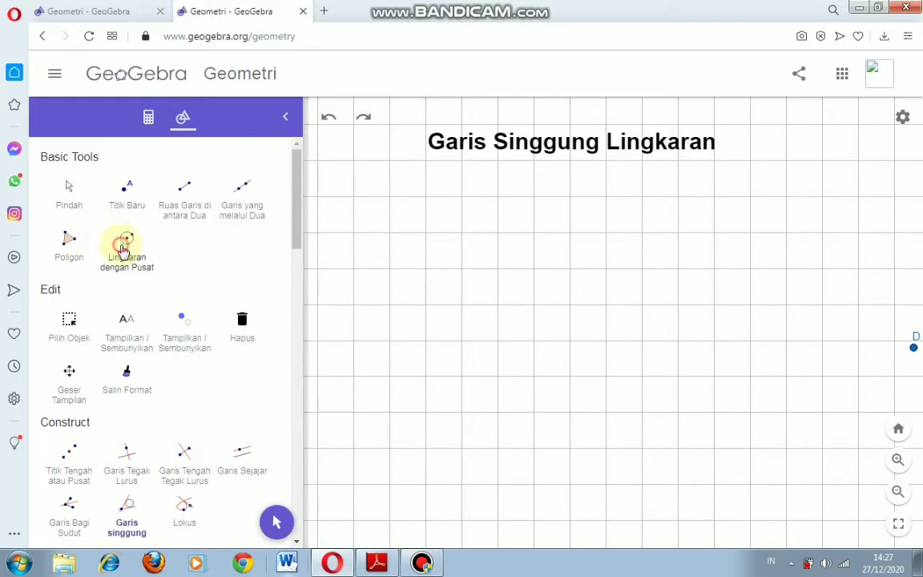
{"action": "left_click", "coordinate": [569, 304]}
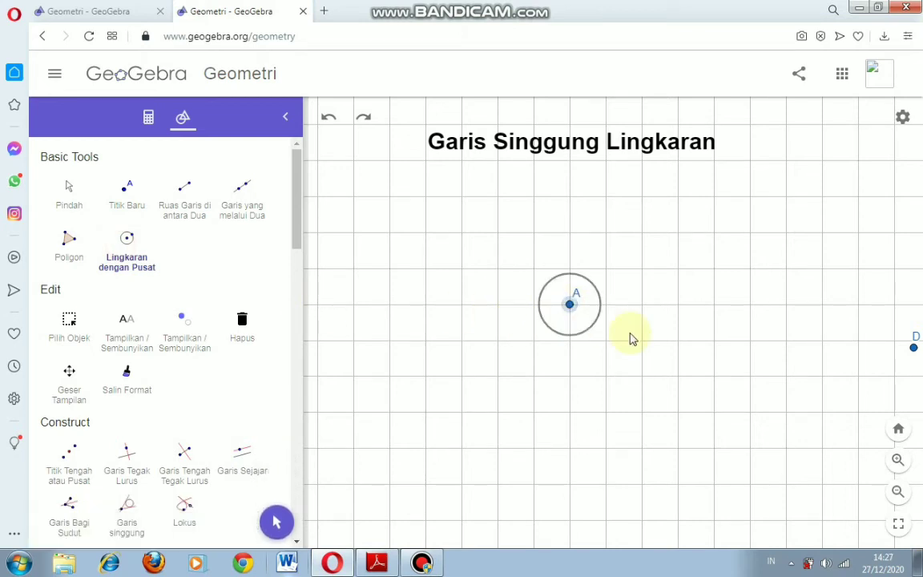
{"action": "left_click", "coordinate": [642, 271]}
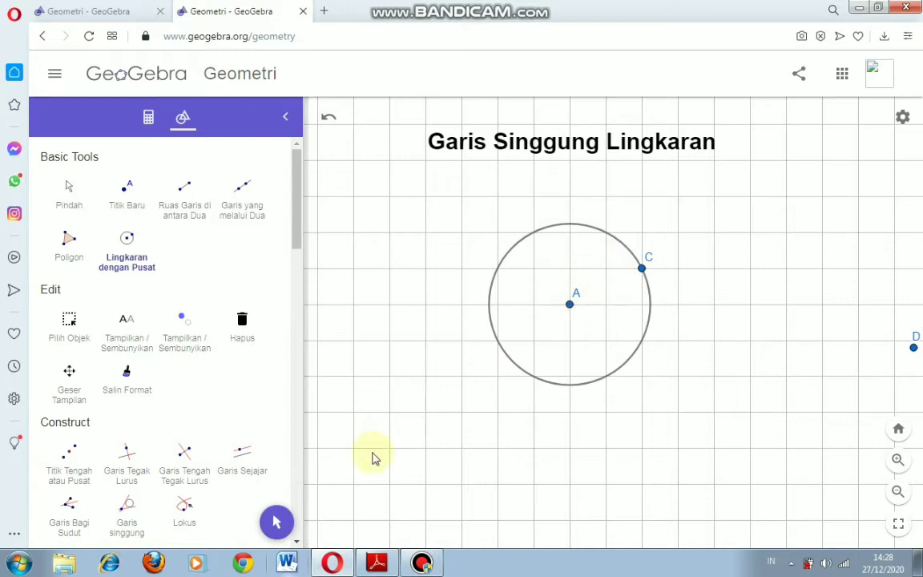
Construct the tangent line to the circle at point C
{"action": "left_click", "coordinate": [296, 542]}
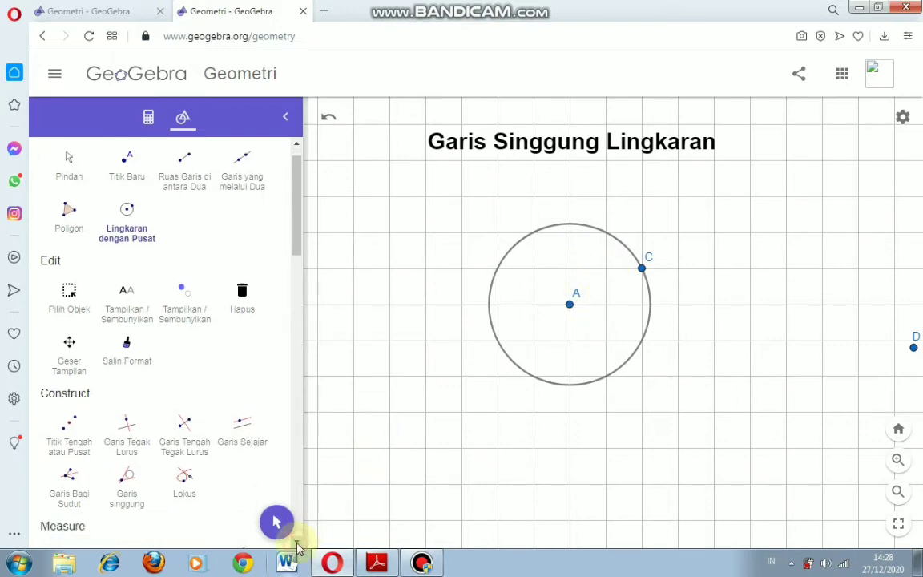
{"action": "left_click", "coordinate": [296, 544]}
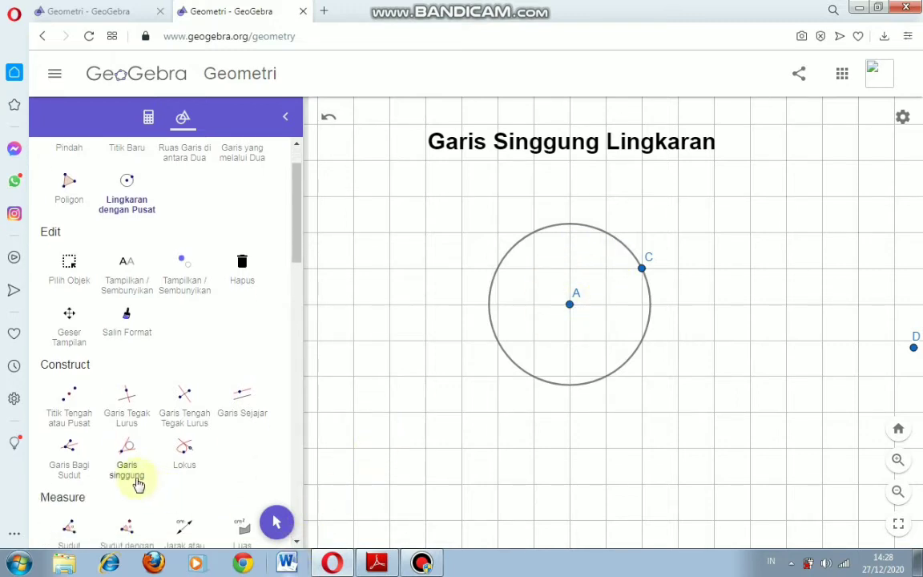
{"action": "left_click", "coordinate": [136, 479]}
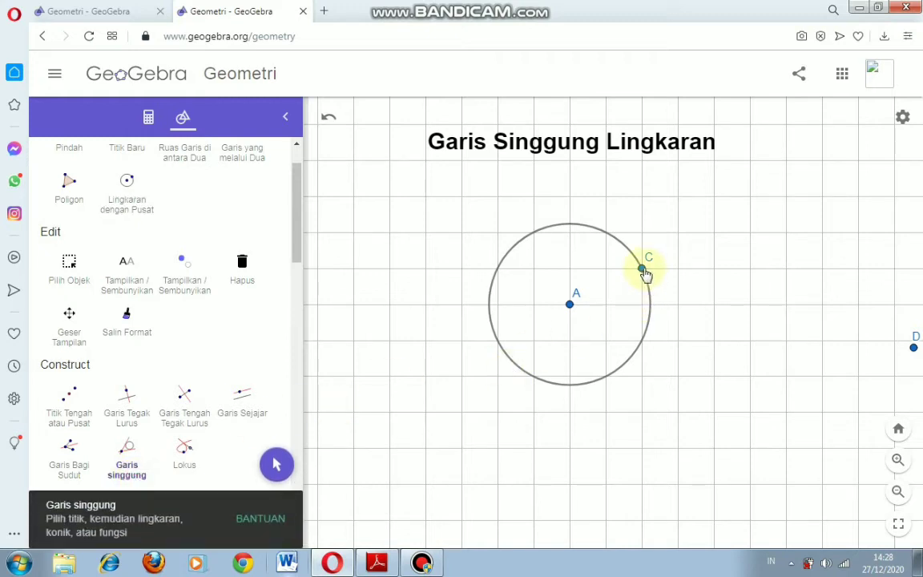
{"action": "left_click", "coordinate": [643, 271]}
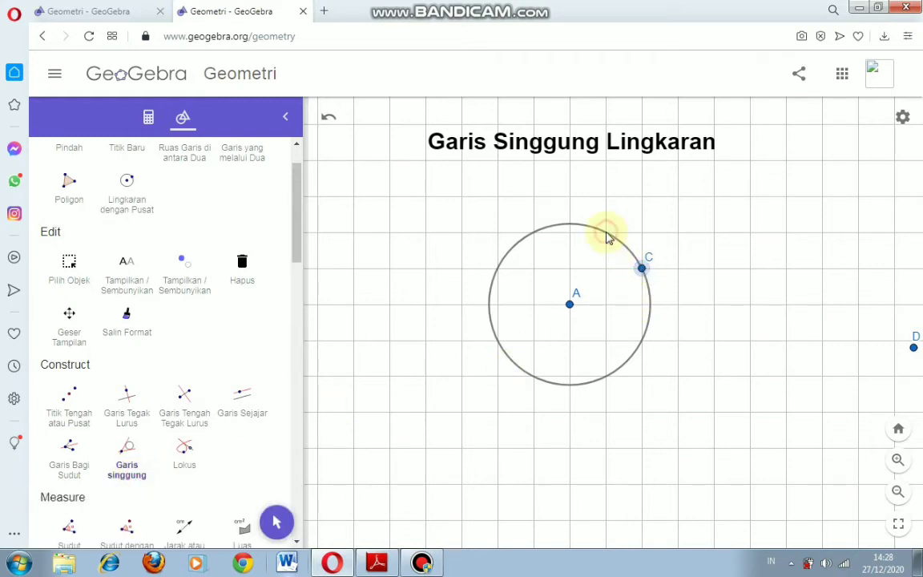
{"action": "left_click", "coordinate": [606, 236]}
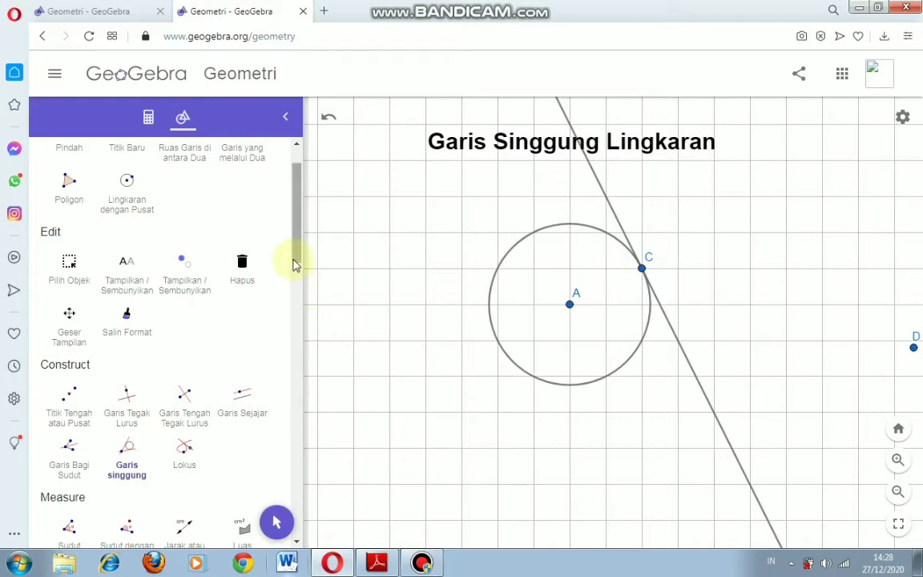
{"action": "left_click_drag", "start_coordinate": [292, 256], "coordinate": [146, 176]}
{"action": "left_click", "coordinate": [69, 189]}
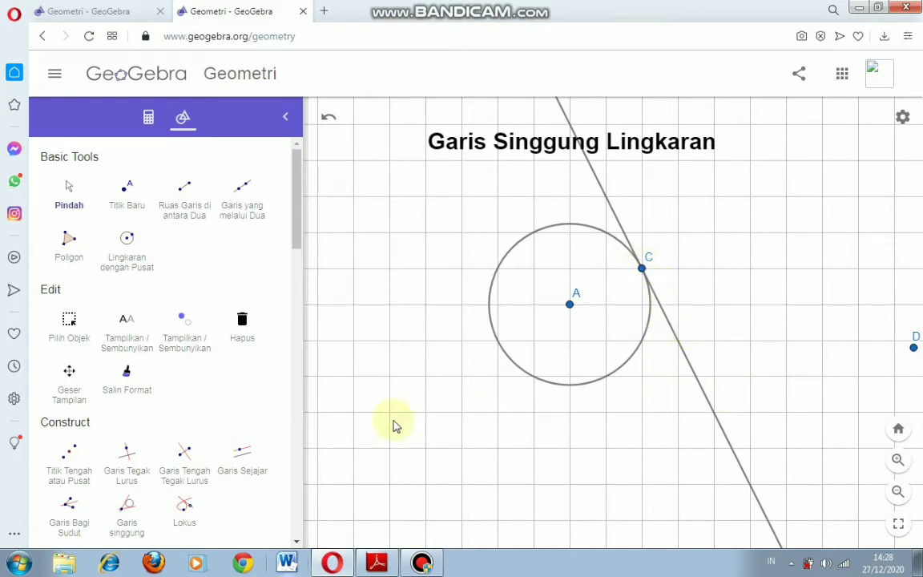
Construct the line through centre A perpendicular to the tangent at C, and undo it
{"action": "left_click", "coordinate": [129, 464]}
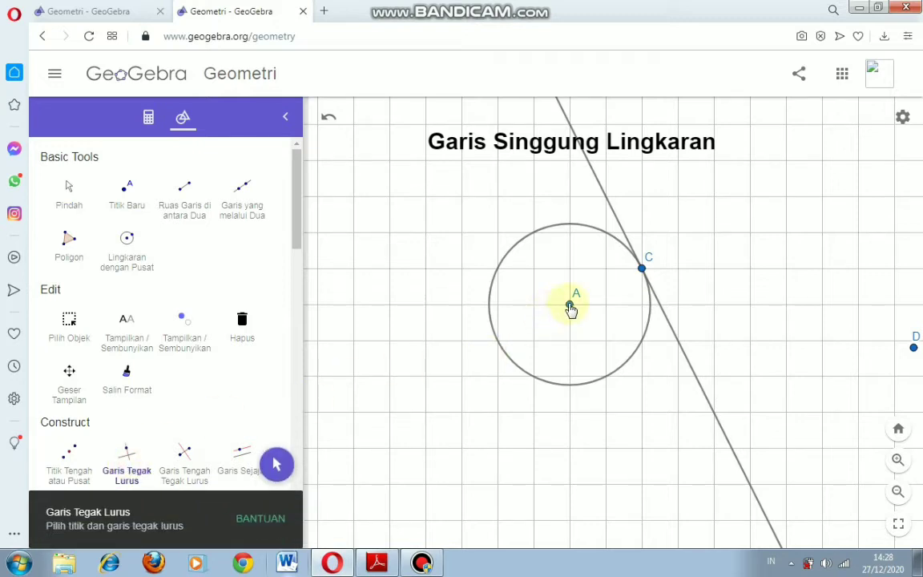
{"action": "left_click", "coordinate": [570, 306]}
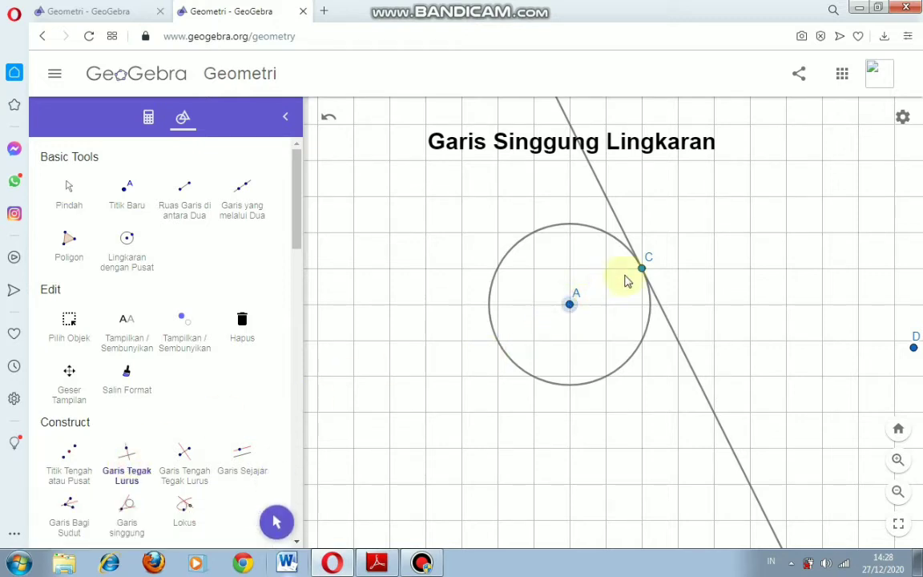
{"action": "left_click", "coordinate": [642, 272]}
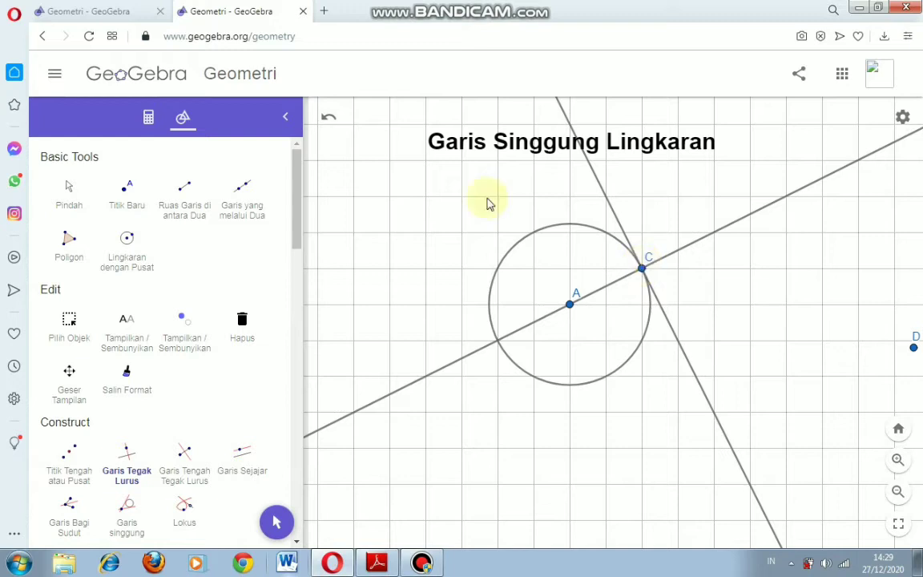
{"action": "left_click", "coordinate": [321, 120]}
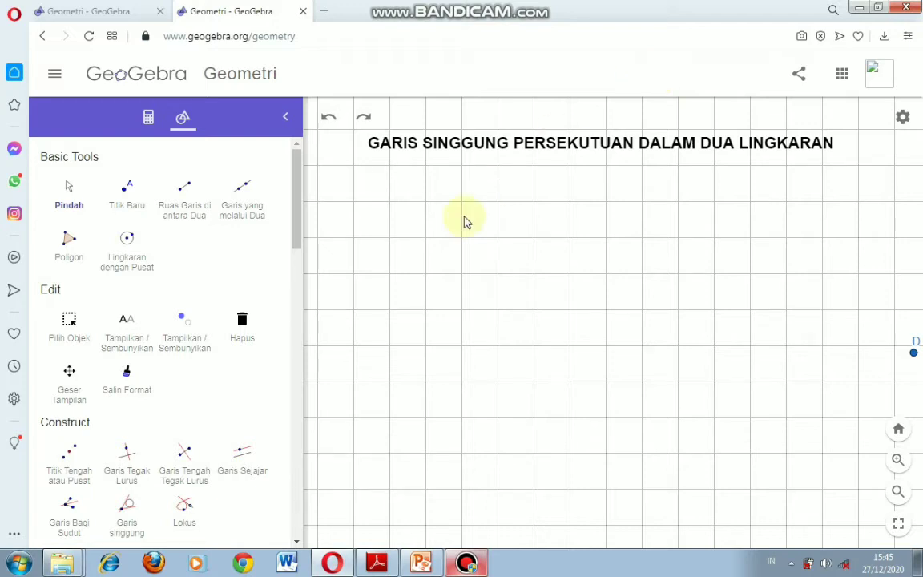
Draw a circle at A with a two-square radius and one at G, eight squares right of A, with a one-square radius
{"action": "left_click", "coordinate": [141, 264]}
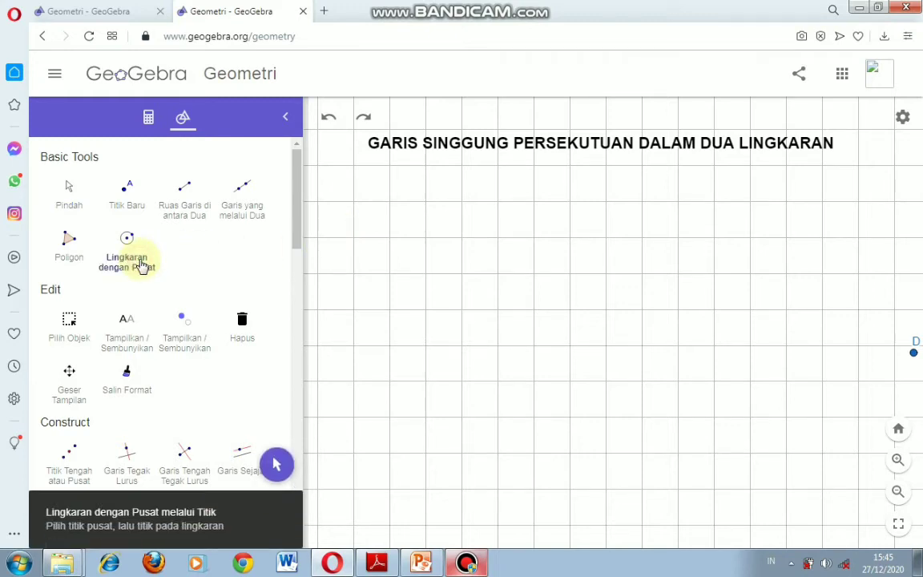
{"action": "left_click", "coordinate": [389, 274]}
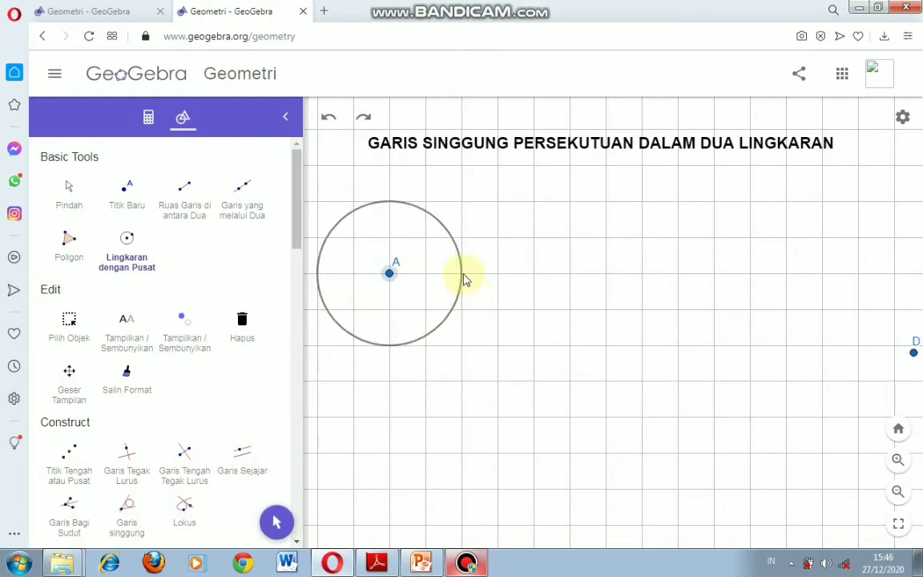
{"action": "left_click", "coordinate": [464, 277]}
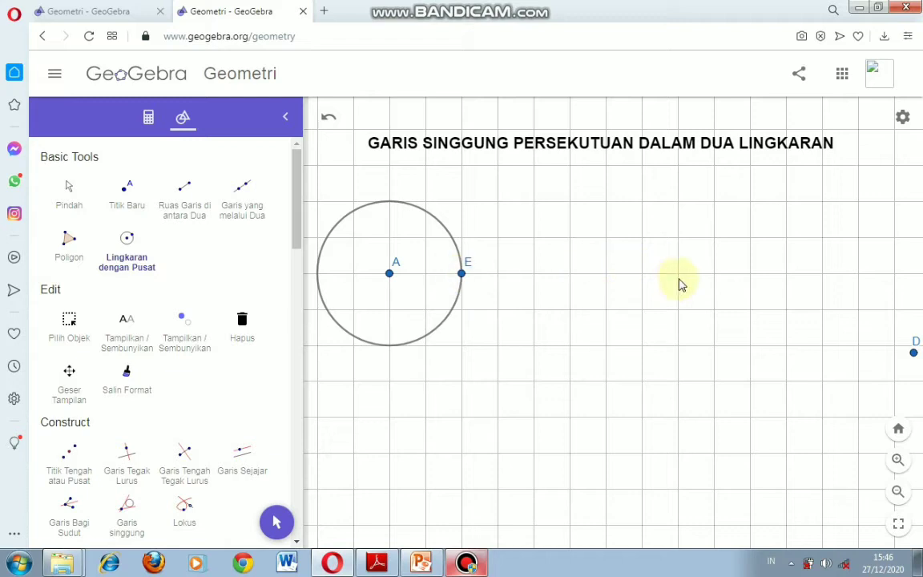
{"action": "left_click", "coordinate": [677, 276]}
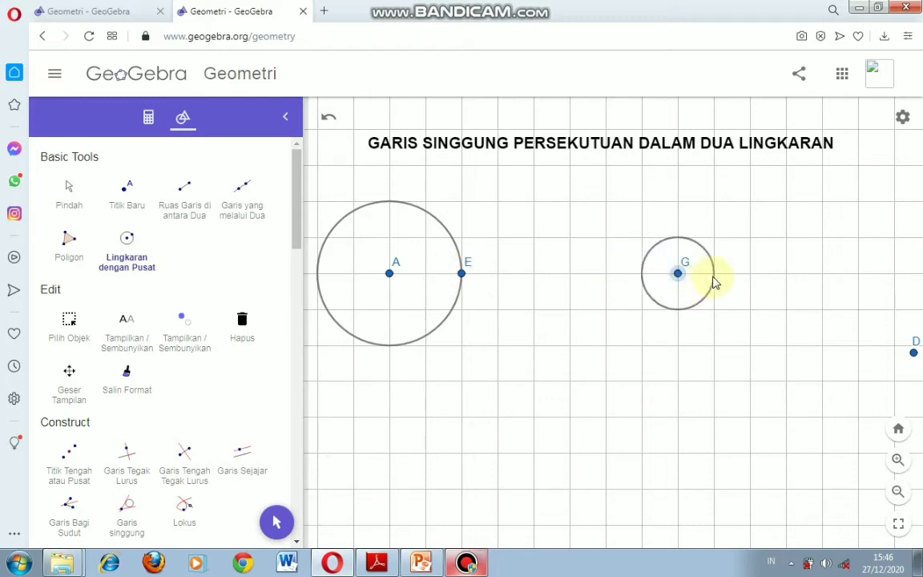
{"action": "left_click", "coordinate": [714, 277]}
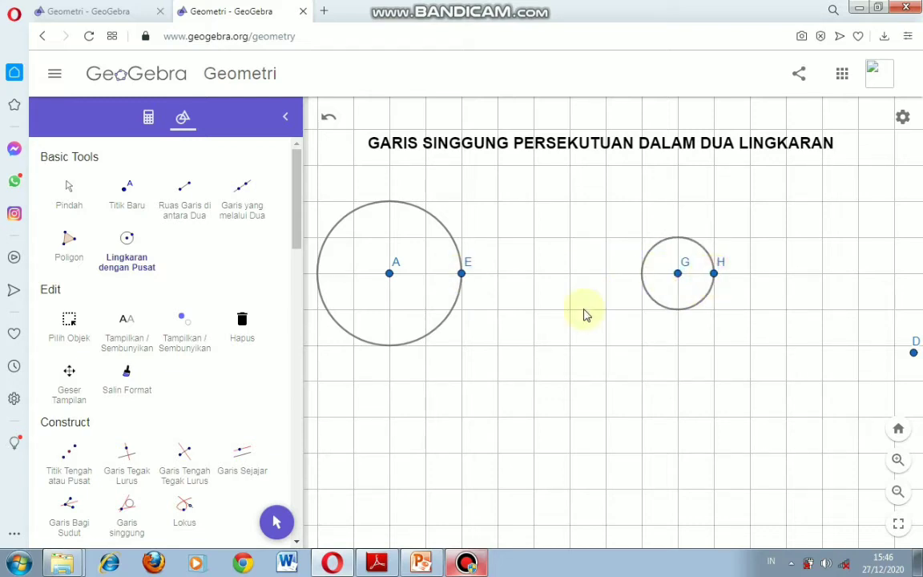
Construct the common tangent lines of the circles centred at A and G
{"action": "left_click_drag", "start_coordinate": [298, 227], "coordinate": [296, 296]}
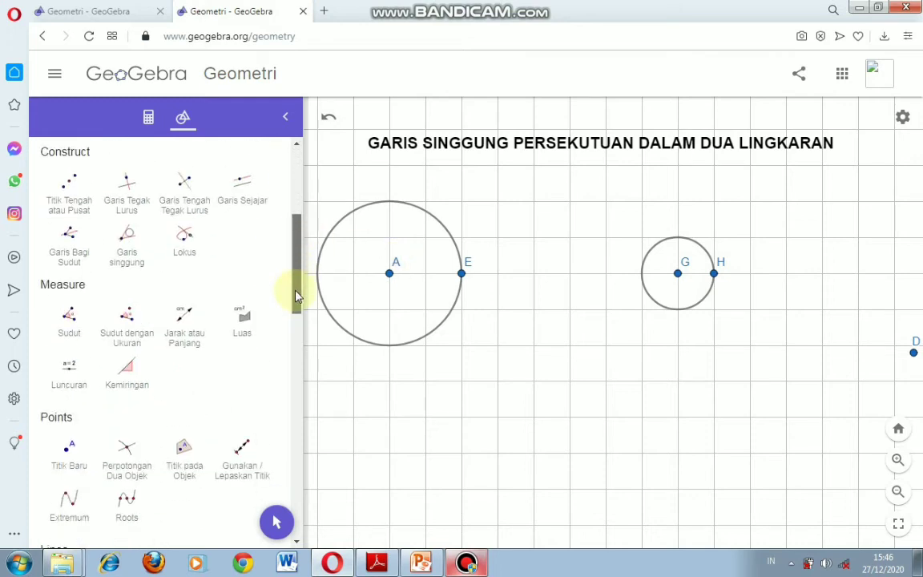
{"action": "left_click", "coordinate": [133, 269]}
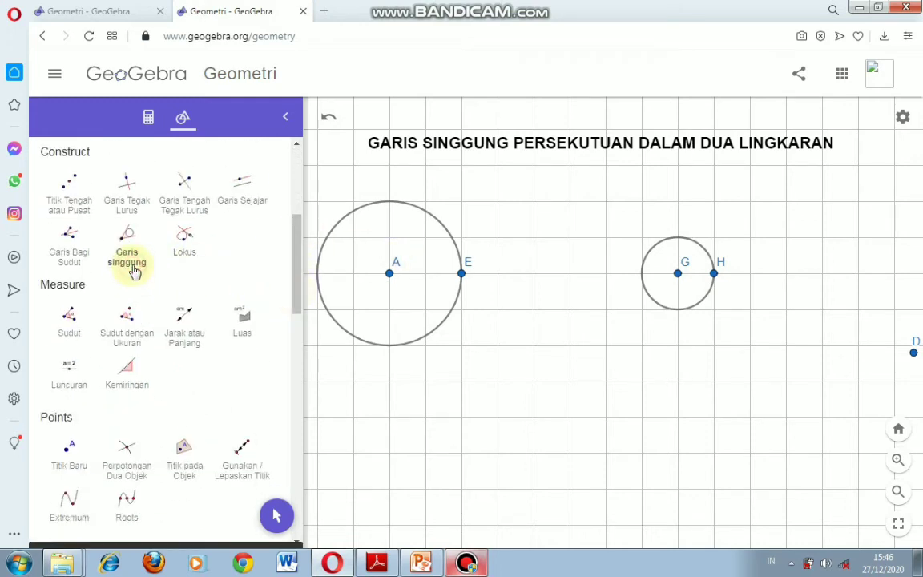
{"action": "left_click", "coordinate": [390, 201]}
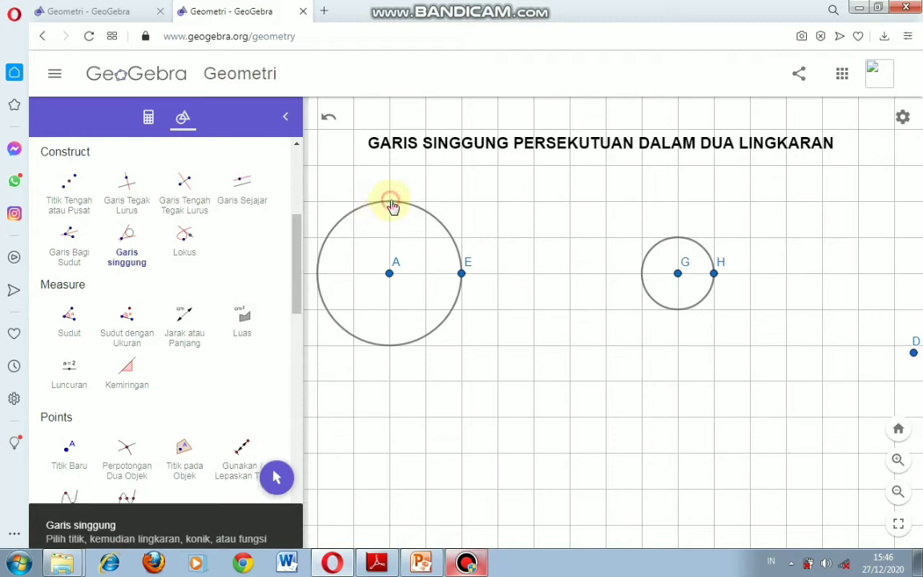
{"action": "left_click", "coordinate": [678, 235]}
{"action": "left_click", "coordinate": [679, 235]}
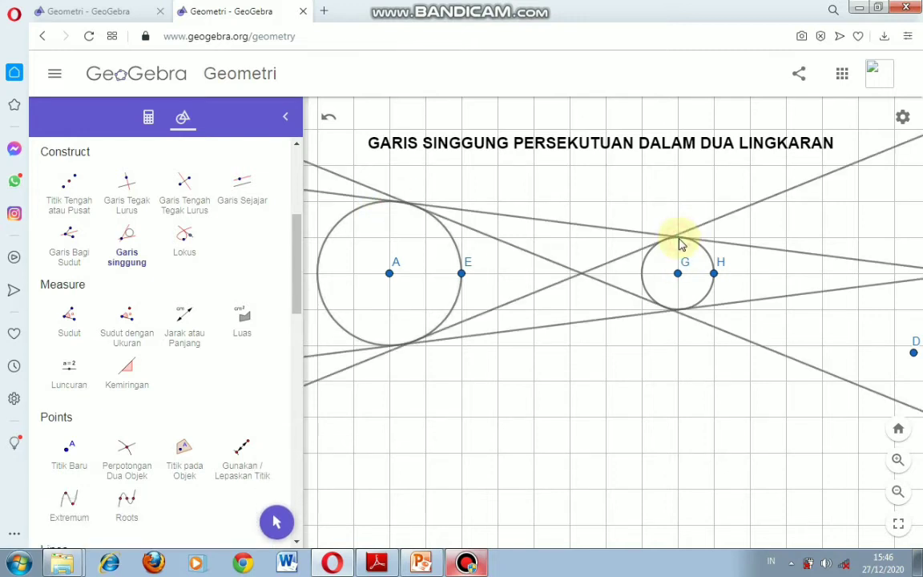
Hide the lower outer common tangent of the two circles by turning off Tampilkan Objek
{"action": "left_click", "coordinate": [294, 303]}
{"action": "left_click_drag", "start_coordinate": [295, 302], "coordinate": [282, 207]}
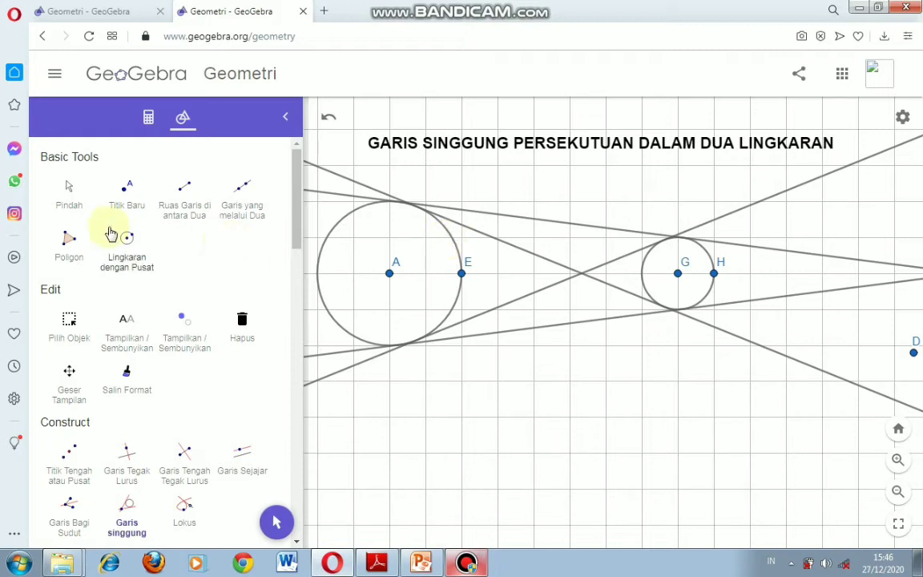
{"action": "left_click", "coordinate": [70, 200]}
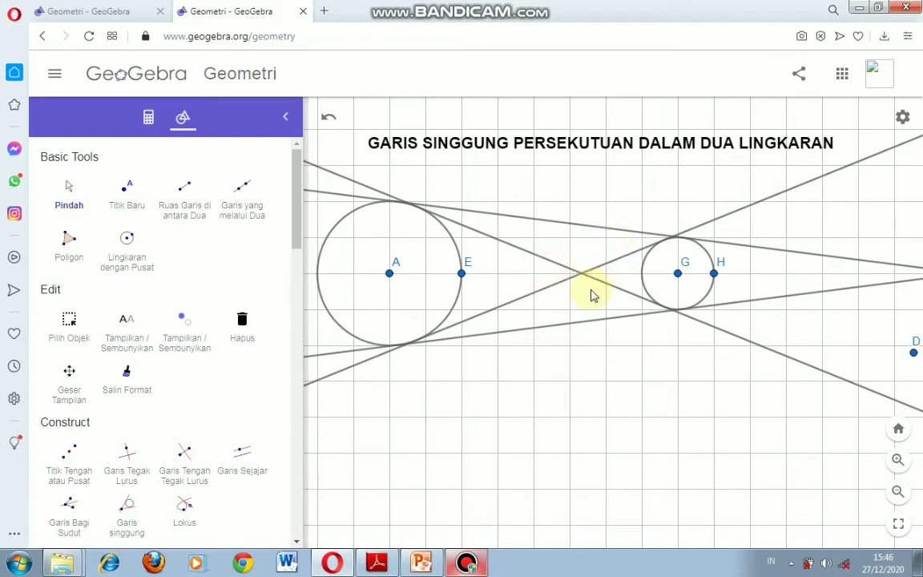
{"action": "right_click", "coordinate": [566, 327]}
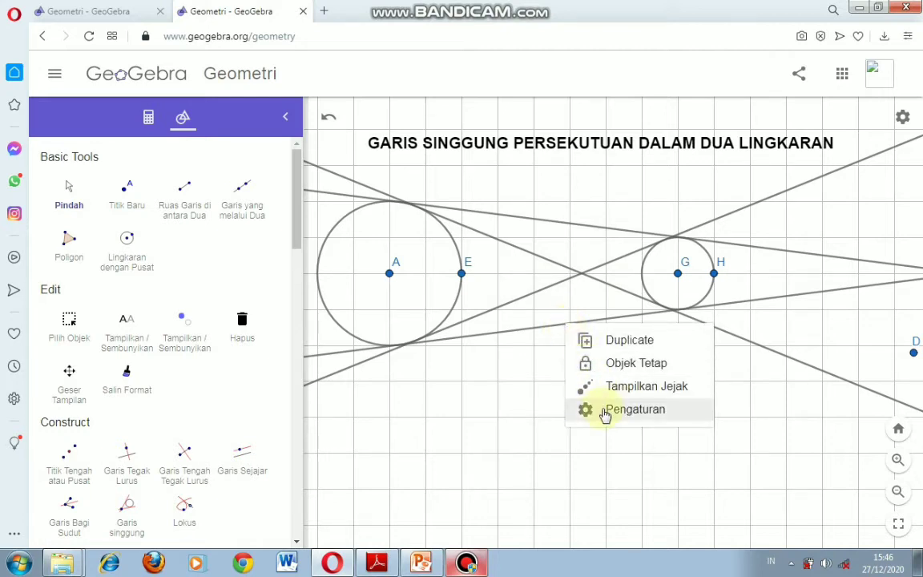
{"action": "left_click", "coordinate": [603, 413]}
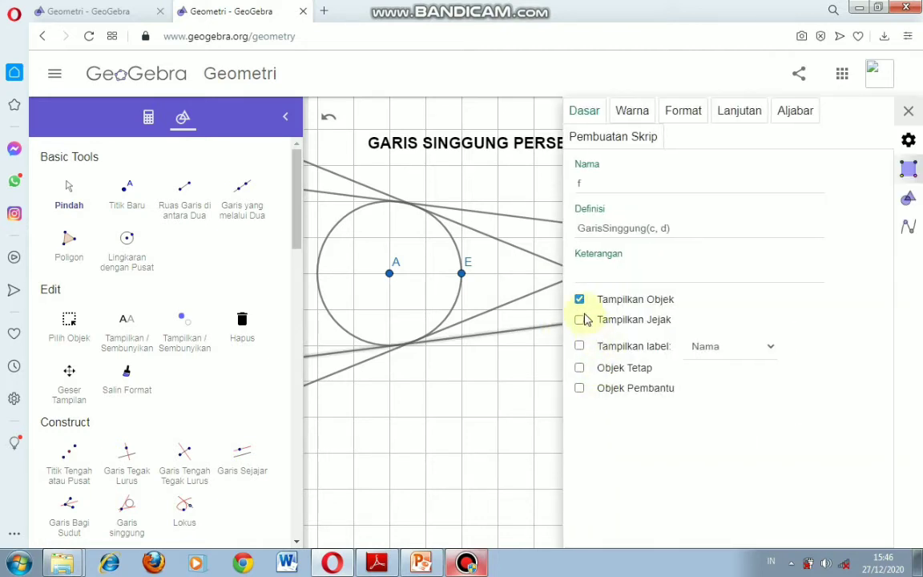
{"action": "left_click", "coordinate": [579, 299]}
{"action": "left_click", "coordinate": [907, 112]}
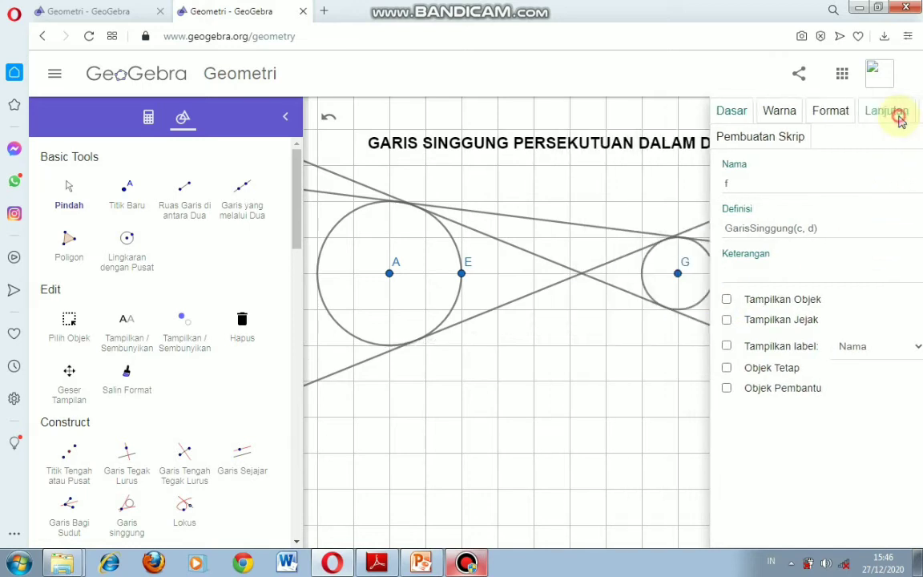
{"action": "right_click", "coordinate": [899, 116]}
Hide the upper outer common tangent of the two circles by turning off Tampilkan Objek
{"action": "left_click", "coordinate": [593, 233]}
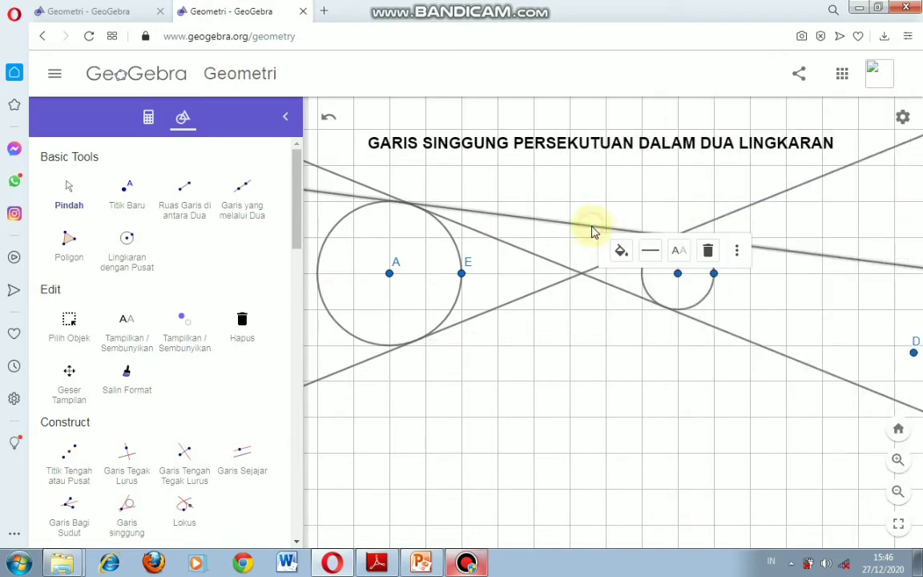
{"action": "right_click", "coordinate": [592, 230]}
{"action": "left_click", "coordinate": [629, 313]}
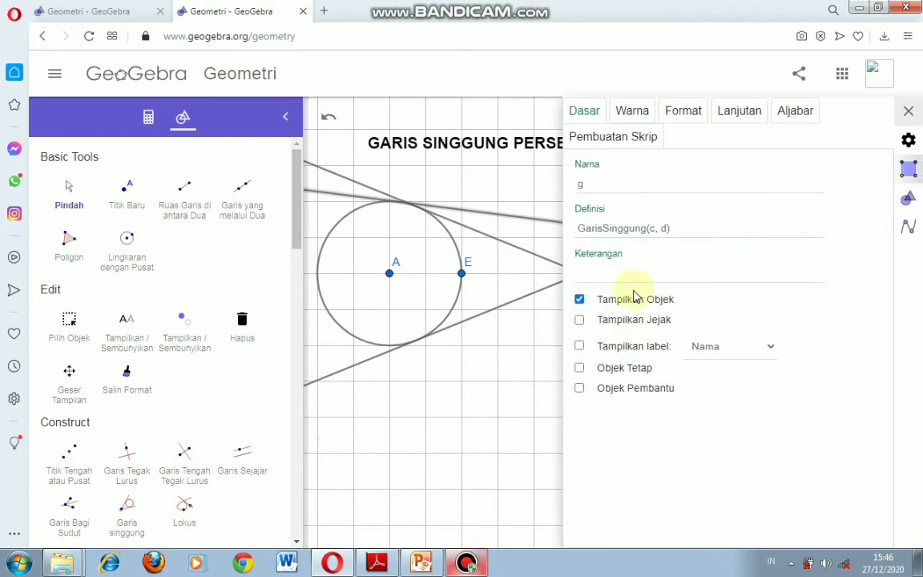
{"action": "left_click", "coordinate": [579, 299]}
{"action": "left_click", "coordinate": [907, 112]}
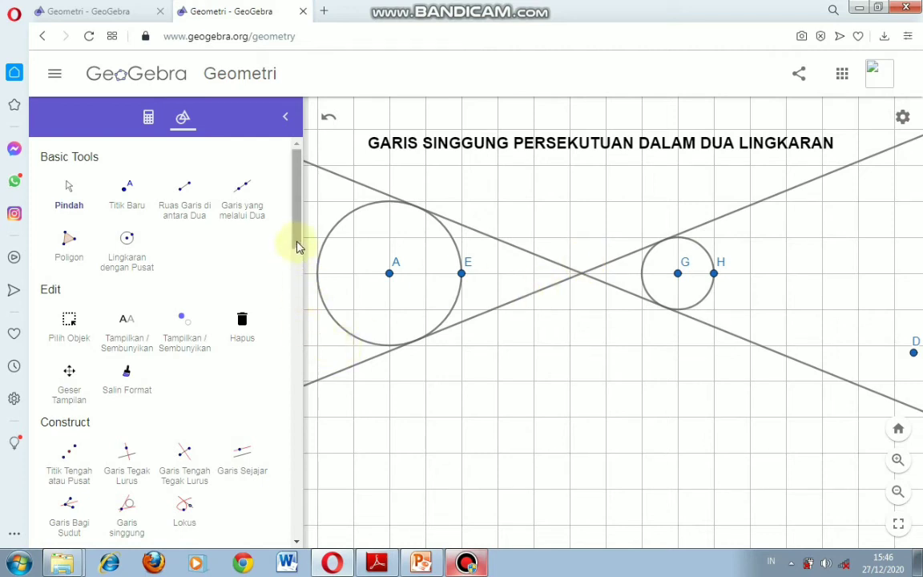
Mark the points where the downward-sloping inner tangent touches the large circle and the small circle
{"action": "scroll", "coordinate": [296, 279], "scroll_direction": "down", "scroll_amount": 1}
{"action": "left_click_drag", "start_coordinate": [296, 278], "coordinate": [299, 313]}
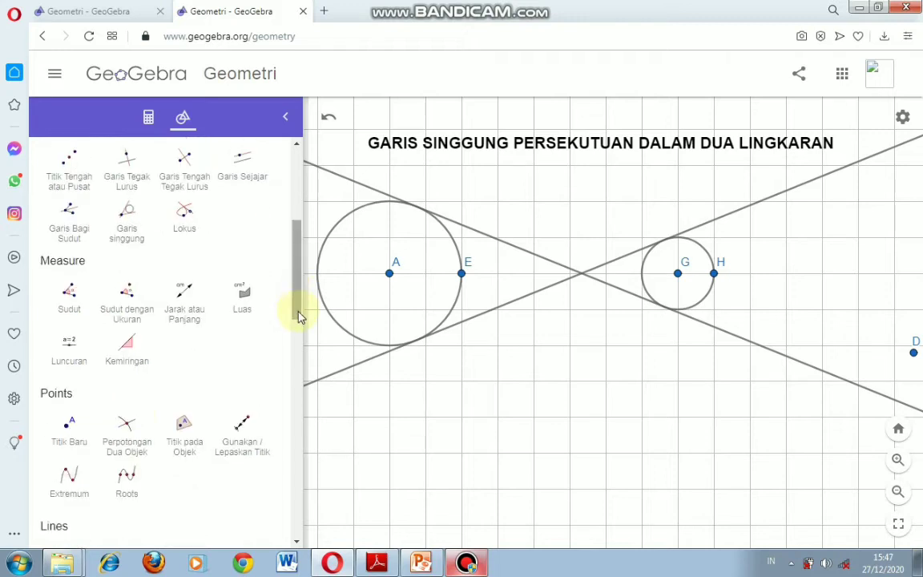
{"action": "left_click", "coordinate": [126, 443]}
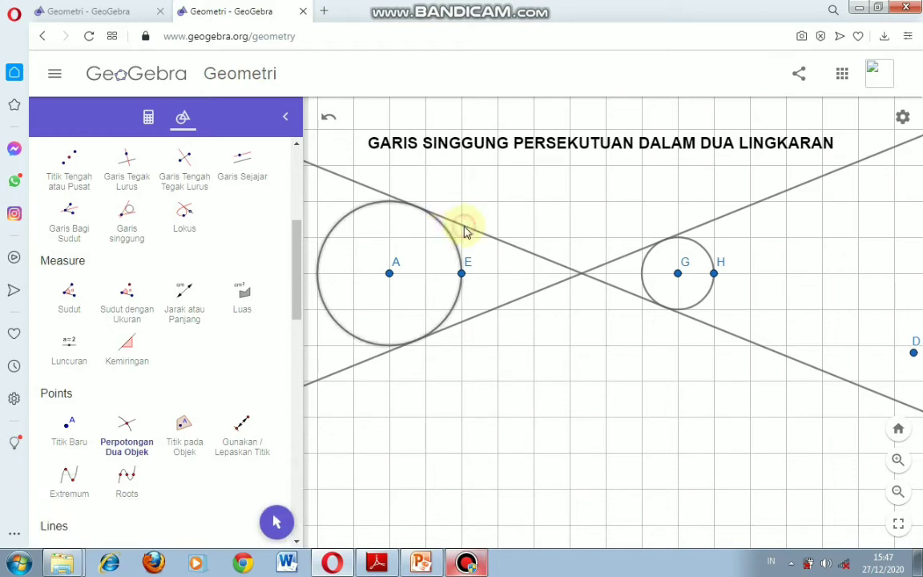
{"action": "left_click", "coordinate": [415, 206]}
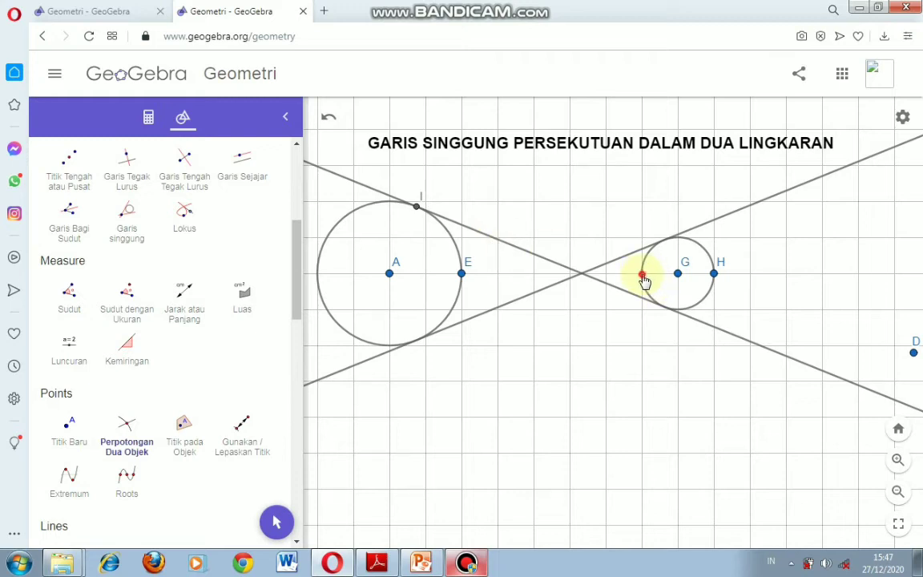
{"action": "left_click", "coordinate": [642, 300]}
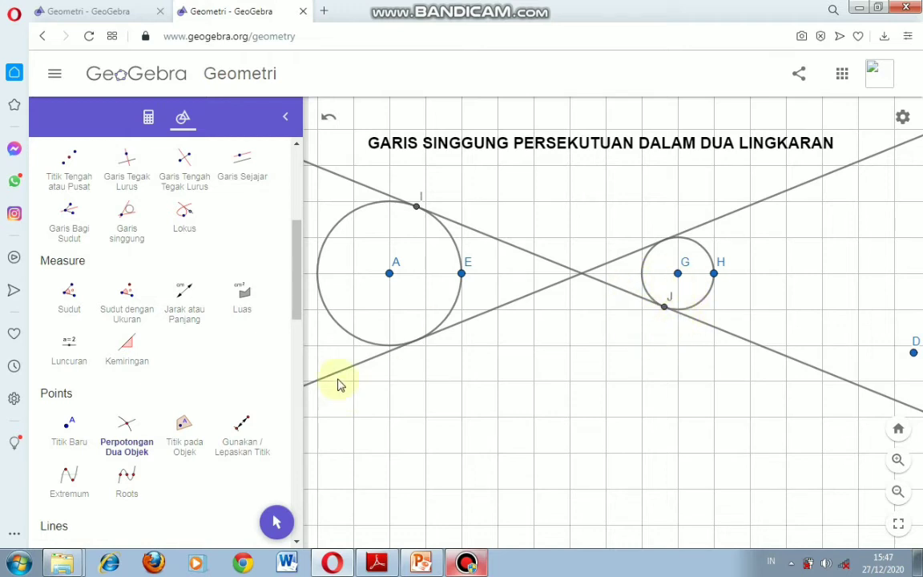
Hide the upward-sloping inner tangent of the two circles by turning off Tampilkan Objek
{"action": "left_click_drag", "start_coordinate": [295, 313], "coordinate": [290, 237]}
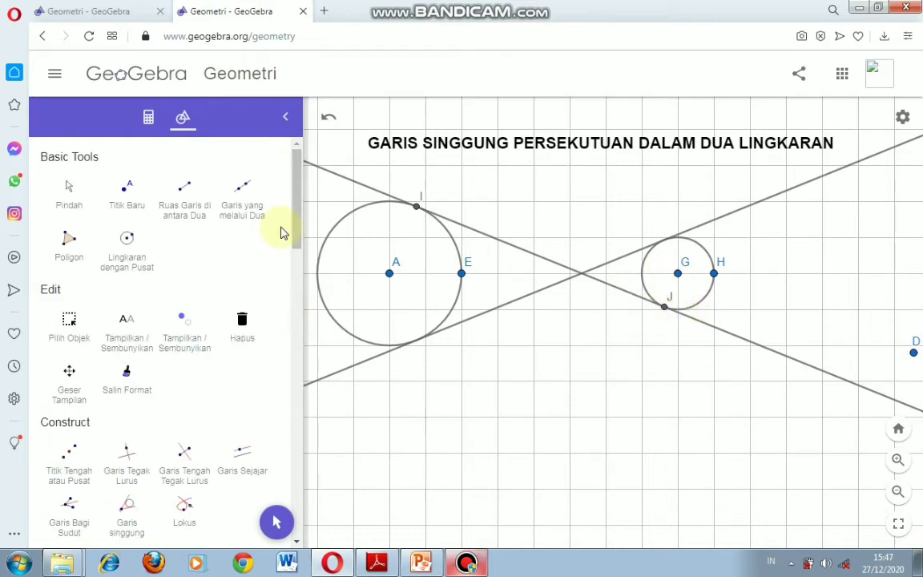
{"action": "left_click", "coordinate": [70, 201]}
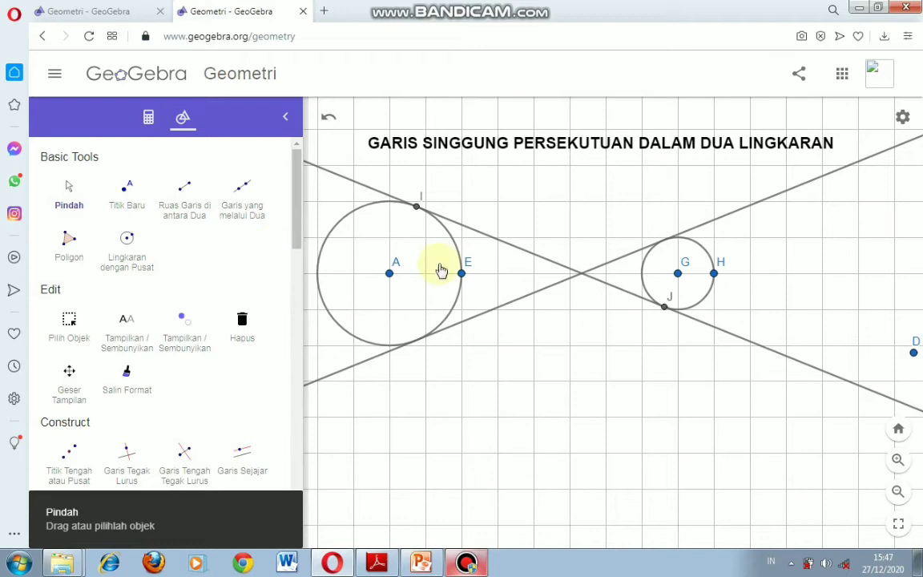
{"action": "right_click", "coordinate": [535, 301]}
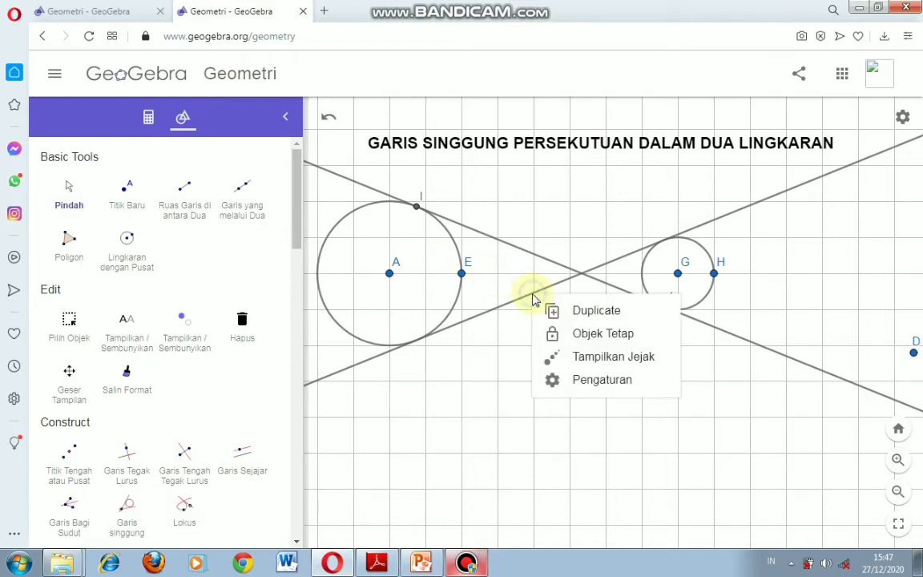
{"action": "left_click", "coordinate": [575, 386]}
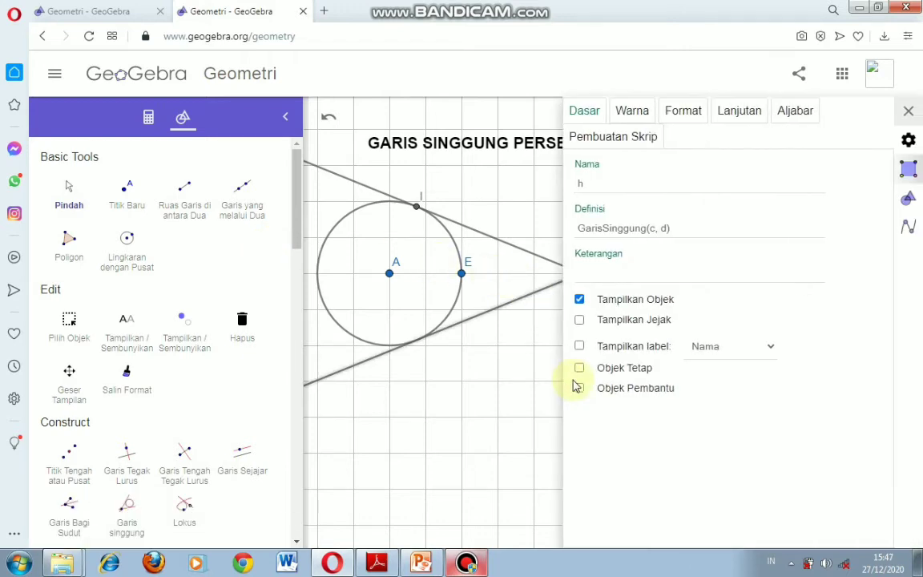
{"action": "left_click", "coordinate": [579, 301]}
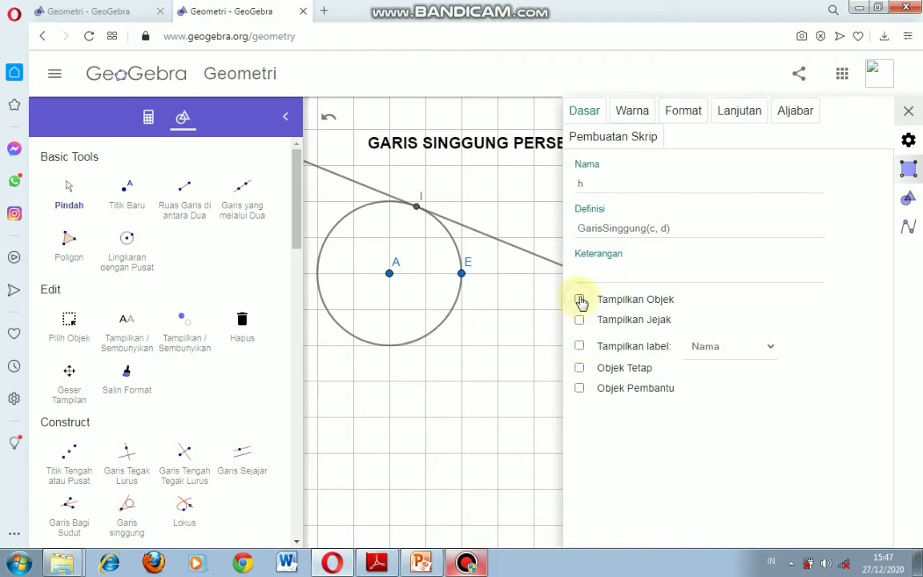
{"action": "left_click", "coordinate": [909, 112]}
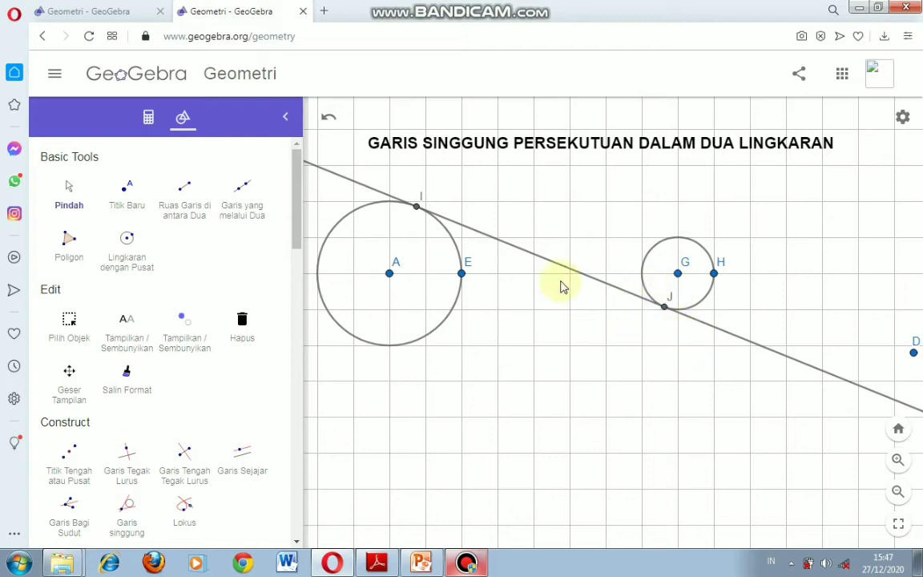
Hide the downward-sloping inner tangent line through I and J by turning off Tampilkan Objek
{"action": "right_click", "coordinate": [373, 194]}
{"action": "left_click", "coordinate": [423, 276]}
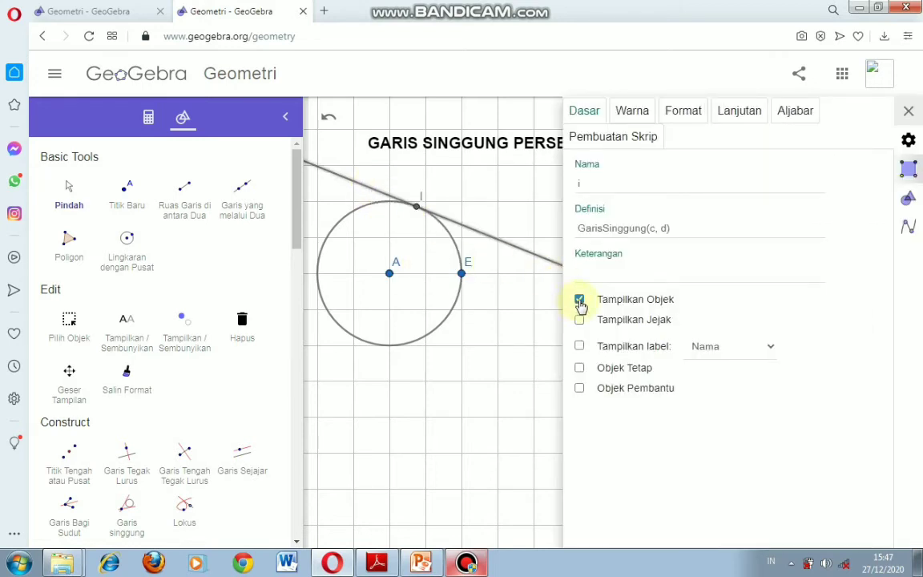
{"action": "left_click", "coordinate": [578, 299]}
{"action": "left_click", "coordinate": [908, 112]}
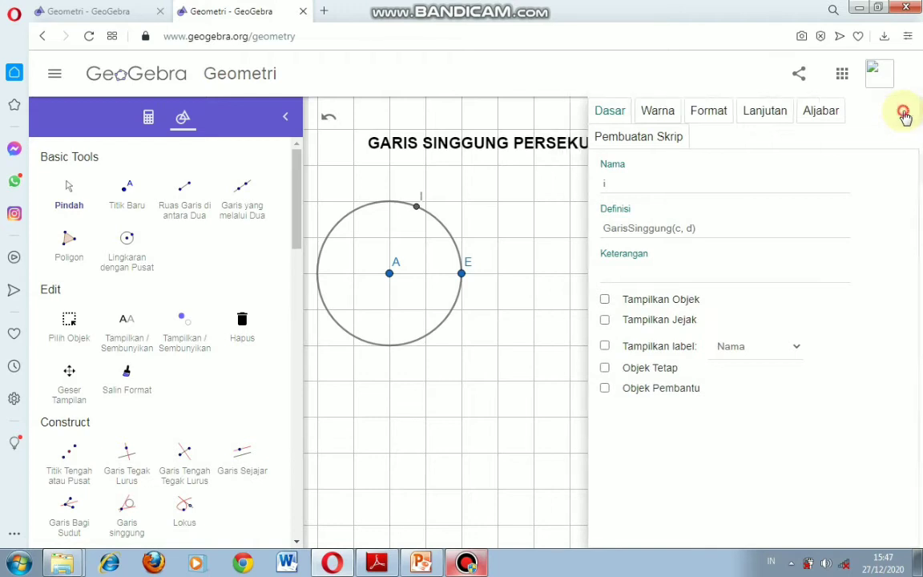
Draw a segment between tangent points I and J and a segment between centres A and G
{"action": "left_click", "coordinate": [182, 191]}
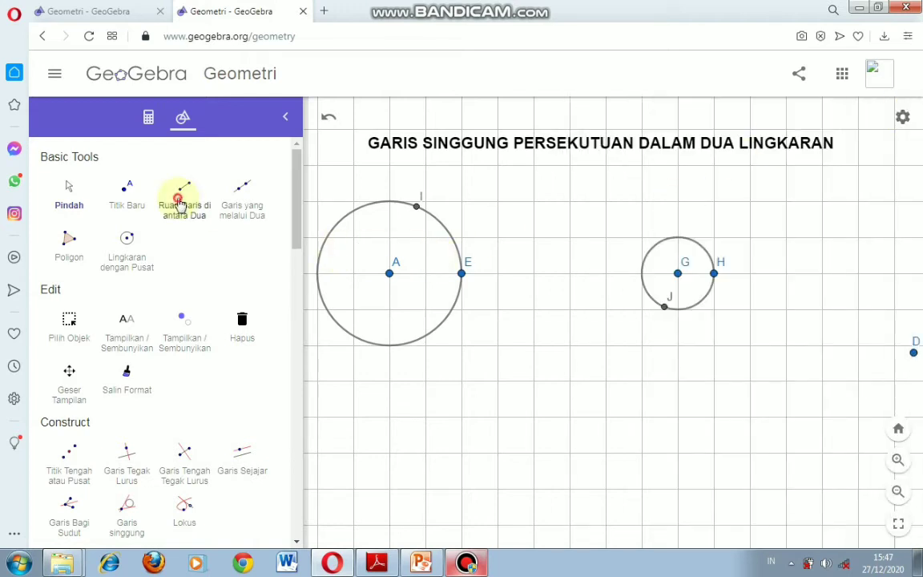
{"action": "left_click", "coordinate": [416, 208]}
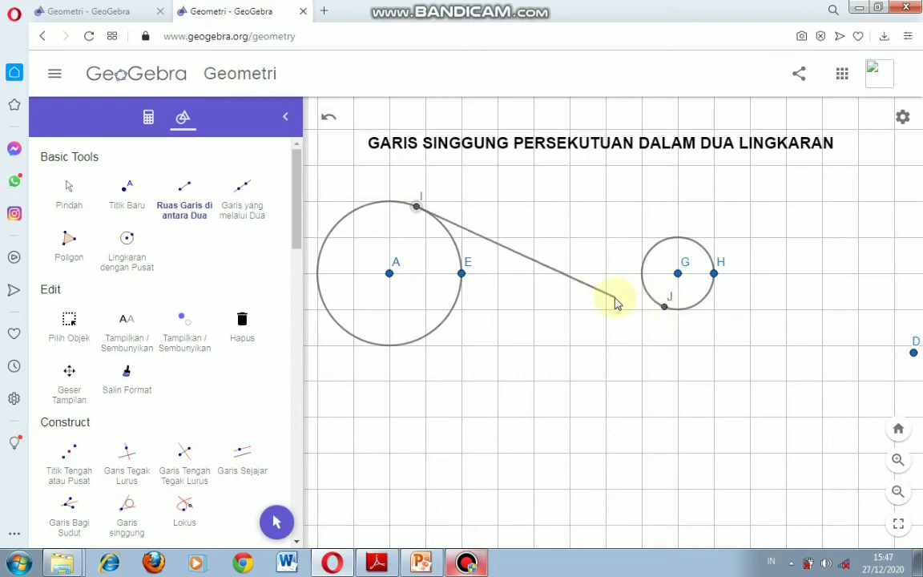
{"action": "left_click", "coordinate": [664, 308]}
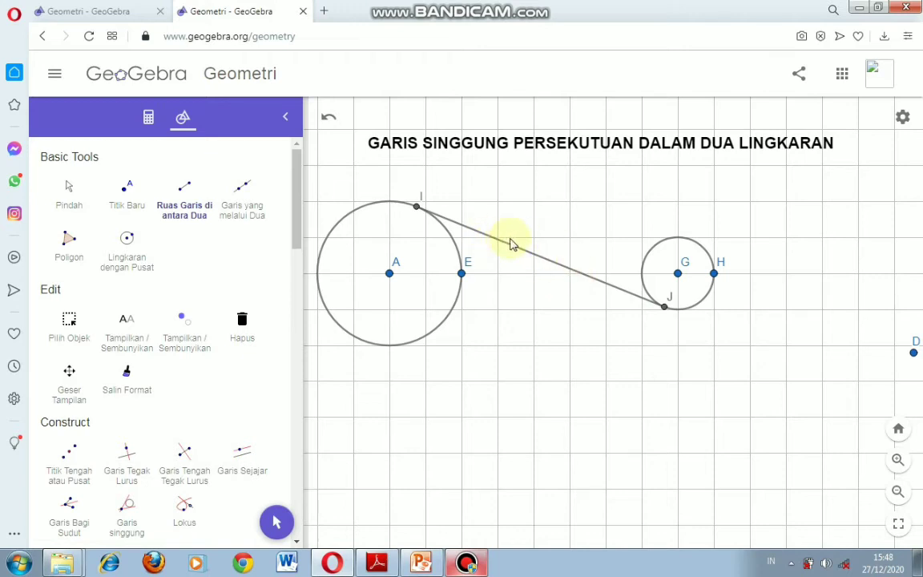
{"action": "left_click", "coordinate": [390, 275]}
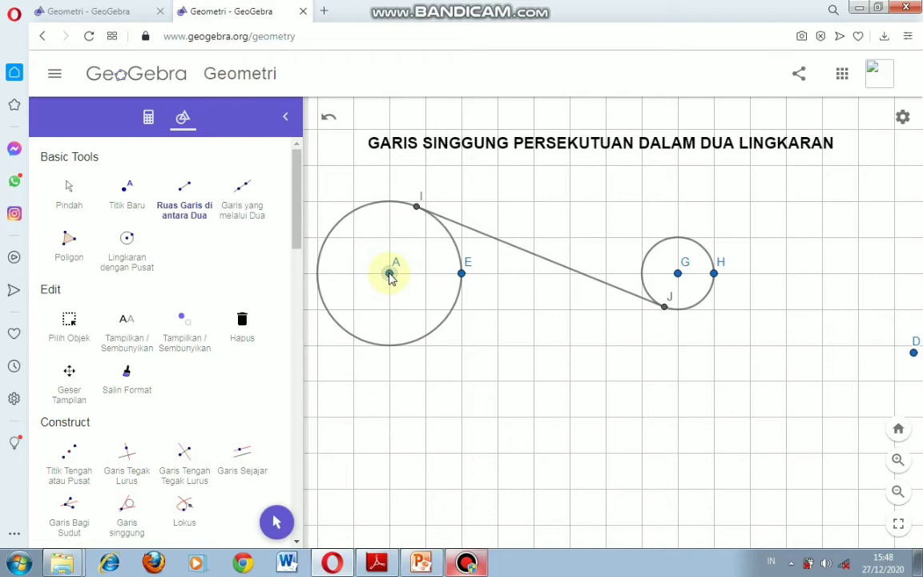
{"action": "left_click", "coordinate": [678, 274]}
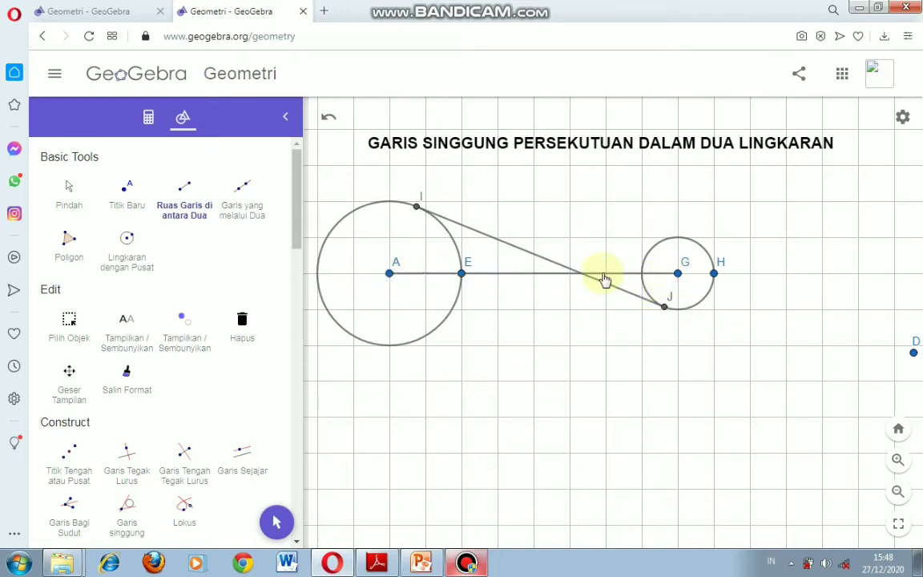
Draw the radius segments from centre A to I and from centre G to J
{"action": "left_click", "coordinate": [389, 275]}
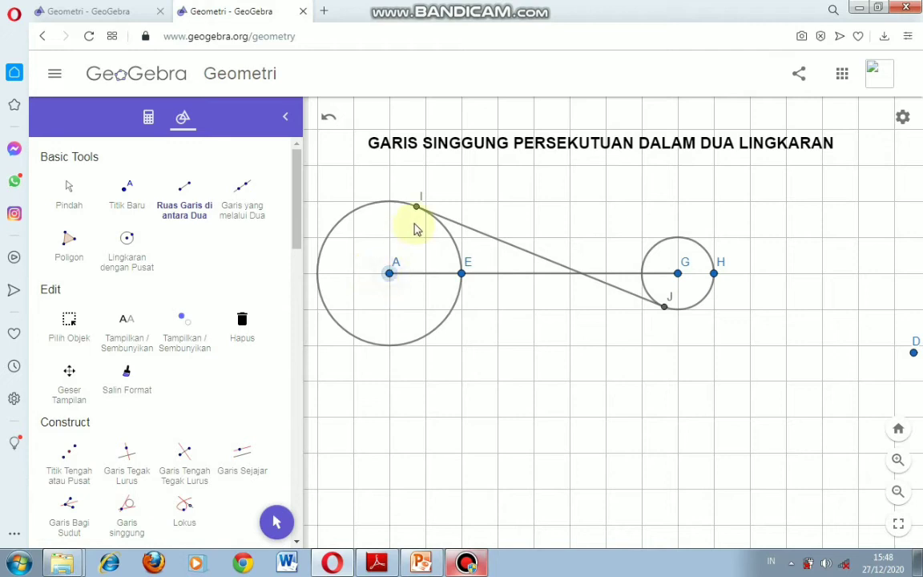
{"action": "left_click", "coordinate": [416, 206]}
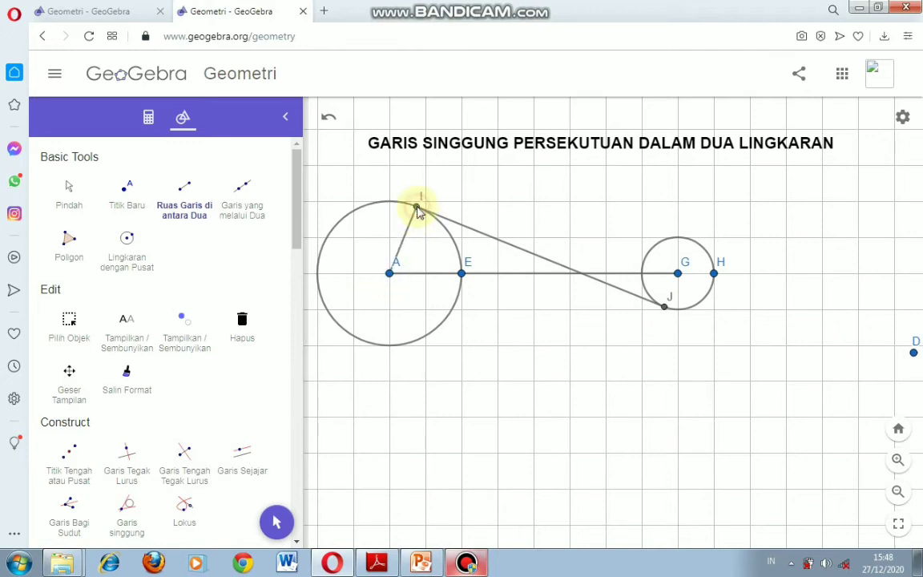
{"action": "left_click", "coordinate": [677, 274]}
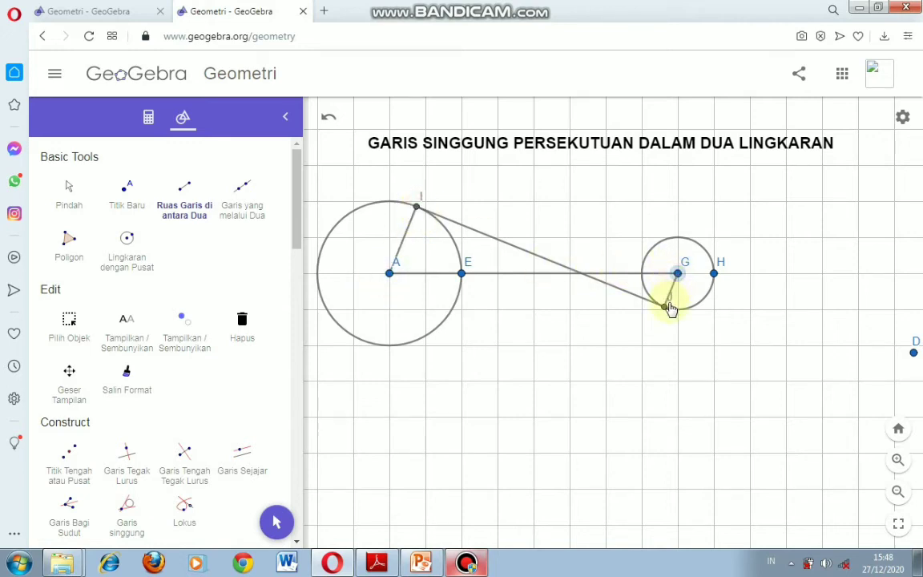
{"action": "left_click", "coordinate": [668, 306]}
Hide point E on the large circle by turning off Tampilkan Objek
{"action": "left_click", "coordinate": [69, 187]}
{"action": "right_click", "coordinate": [463, 275]}
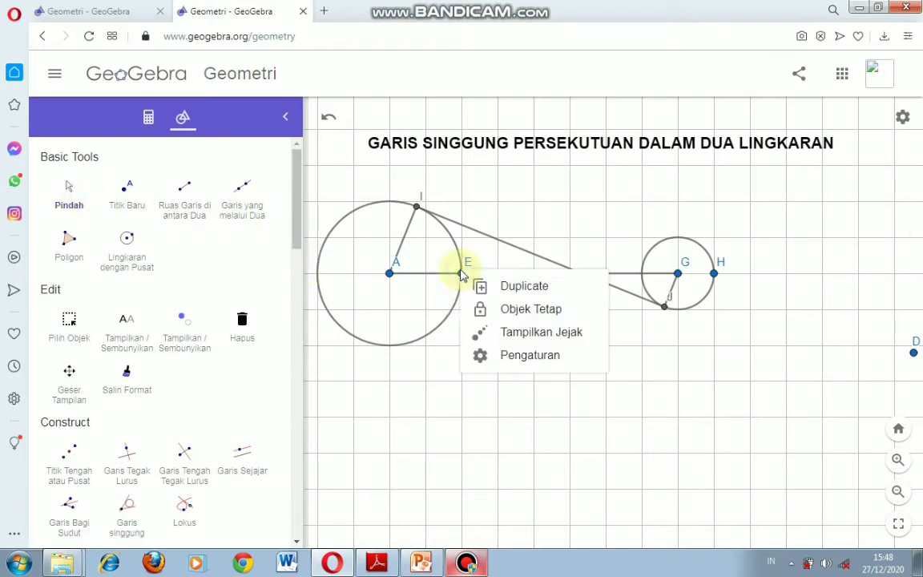
{"action": "left_click", "coordinate": [505, 369]}
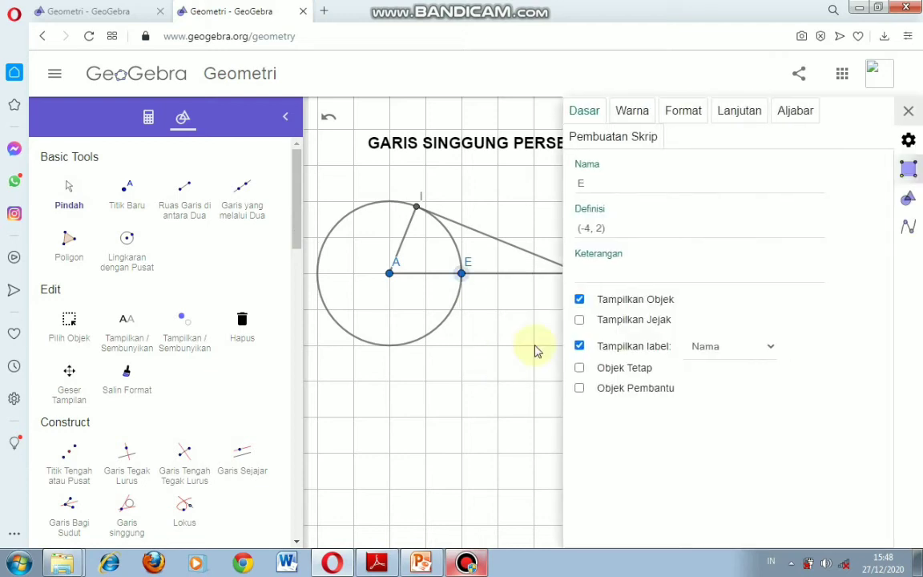
{"action": "left_click", "coordinate": [579, 299]}
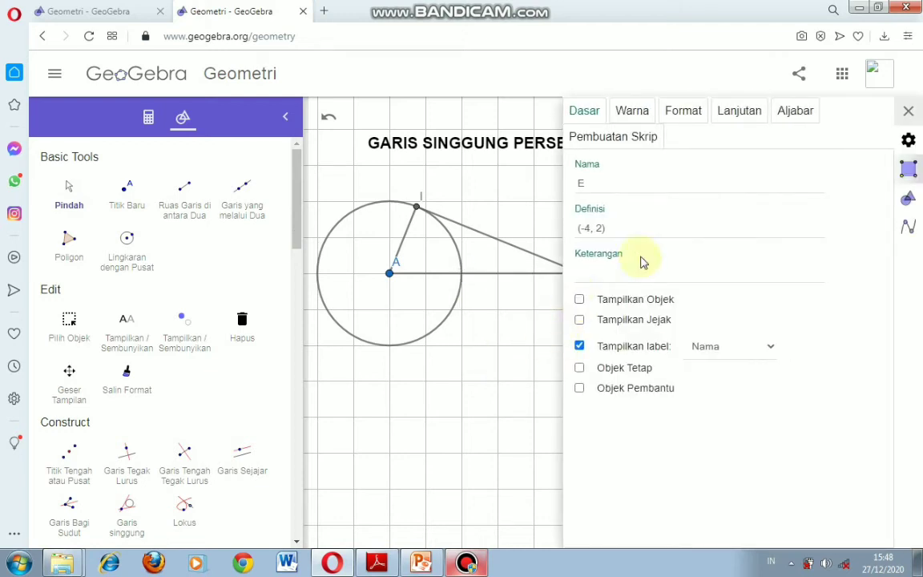
{"action": "left_click", "coordinate": [907, 110]}
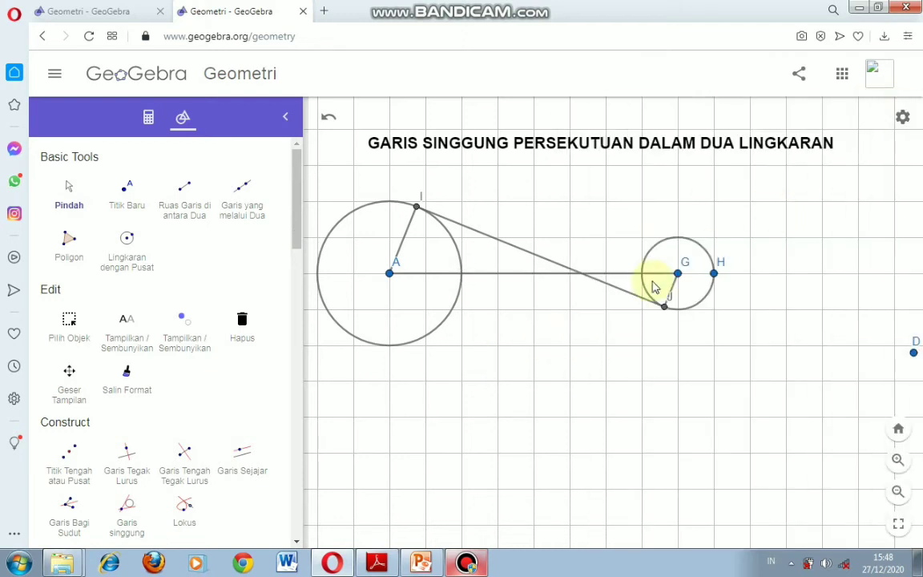
Hide point H on the small circle by turning off Tampilkan Objek
{"action": "right_click", "coordinate": [713, 278]}
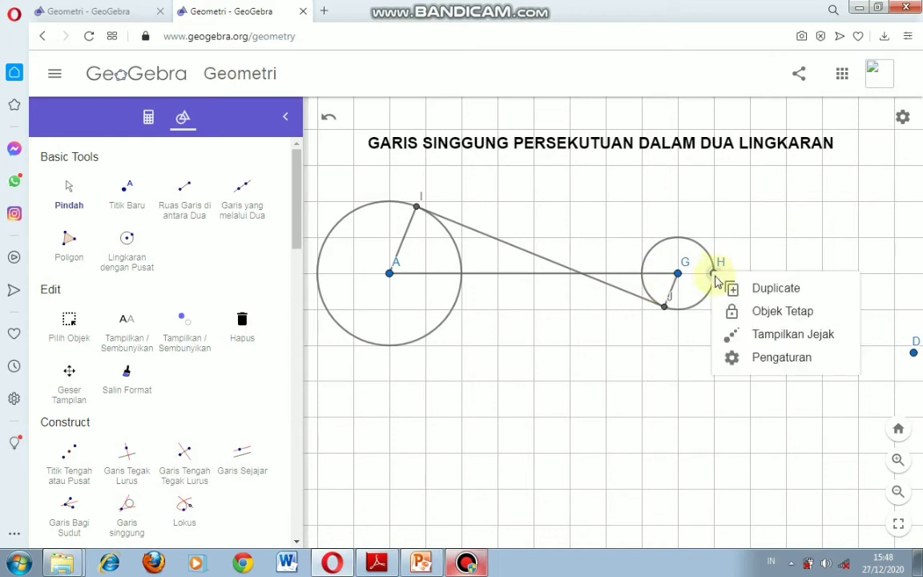
{"action": "left_click", "coordinate": [745, 361]}
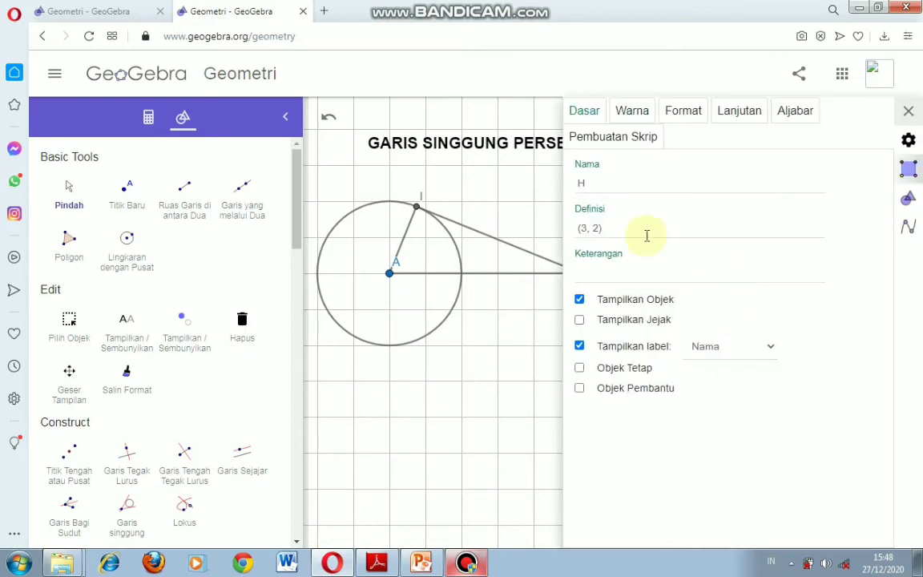
{"action": "left_click", "coordinate": [909, 113]}
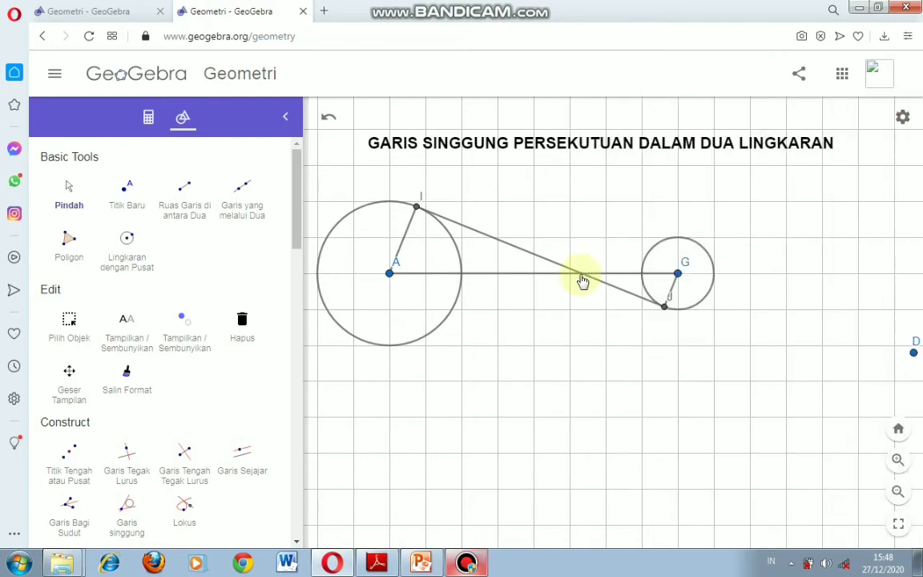
Rename the segment joining the two circle centres as A and show its name label
{"action": "right_click", "coordinate": [521, 275]}
{"action": "left_click", "coordinate": [565, 361]}
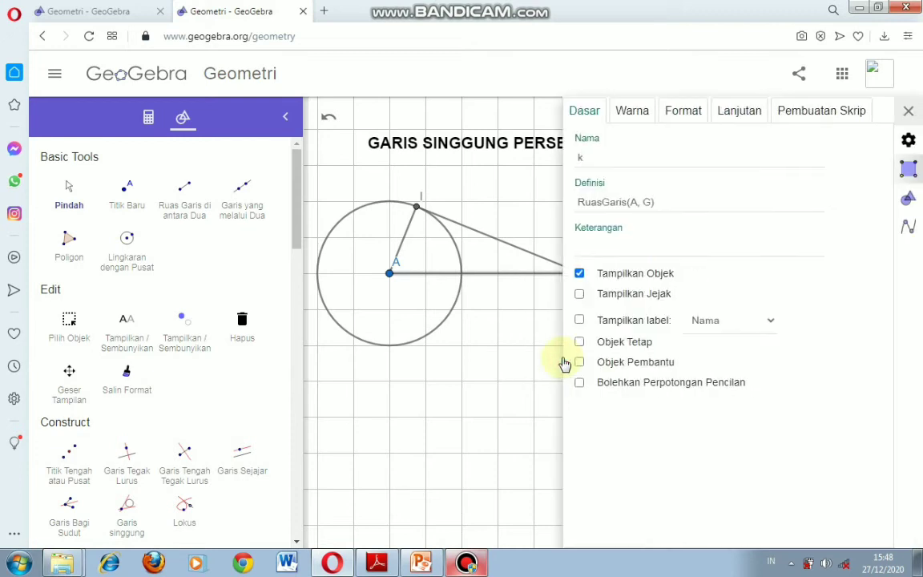
{"action": "left_click", "coordinate": [589, 158]}
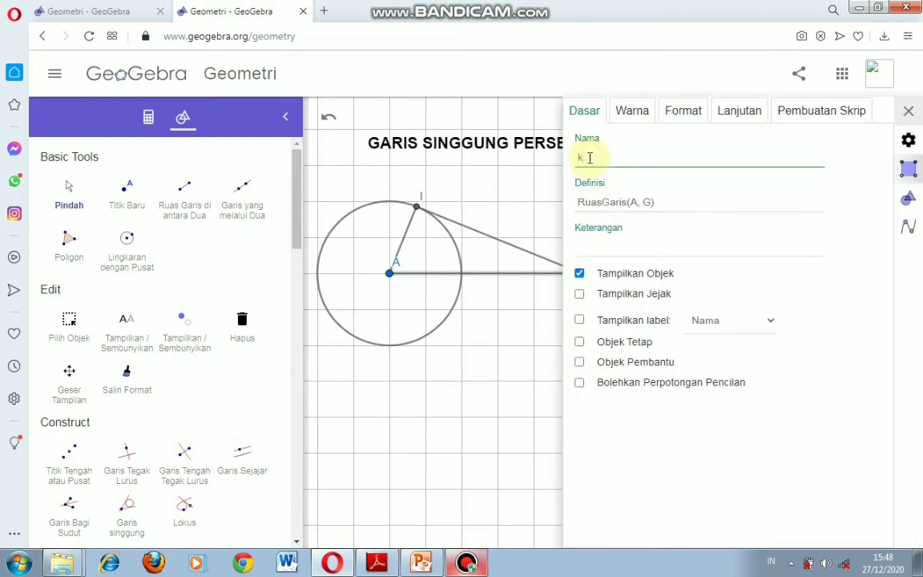
{"action": "left_click", "coordinate": [579, 321]}
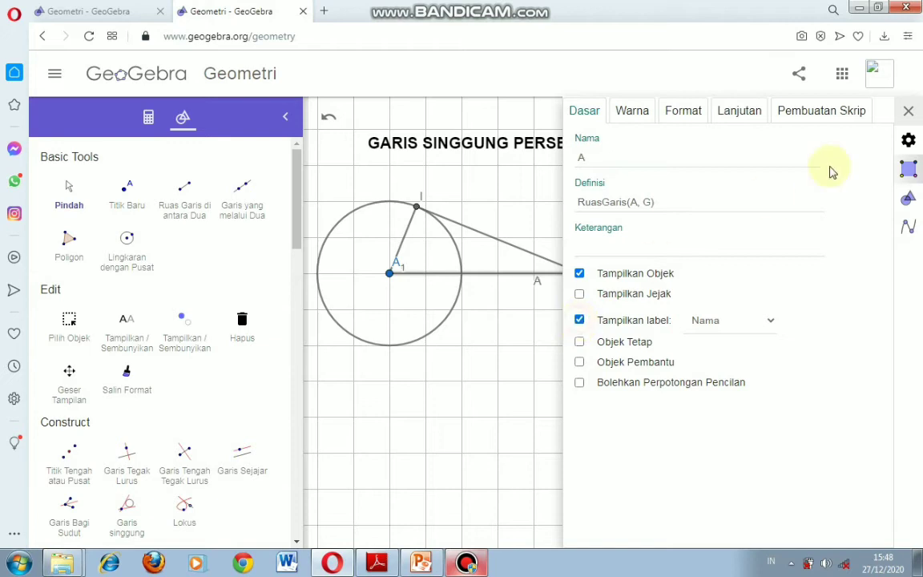
{"action": "left_click", "coordinate": [908, 111]}
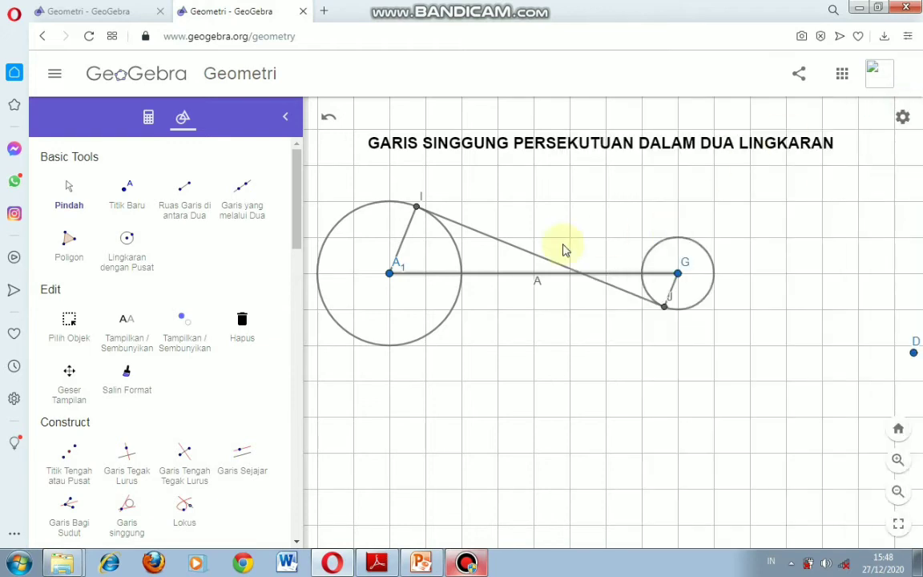
Rename the tangent segment between I and J as d and show its name label
{"action": "left_click", "coordinate": [519, 252]}
{"action": "right_click", "coordinate": [519, 251]}
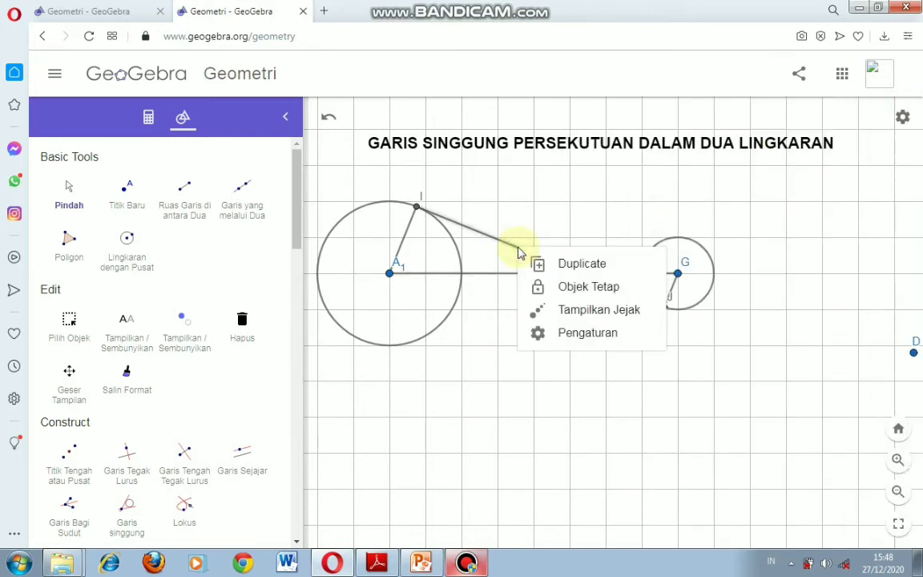
{"action": "left_click", "coordinate": [563, 333]}
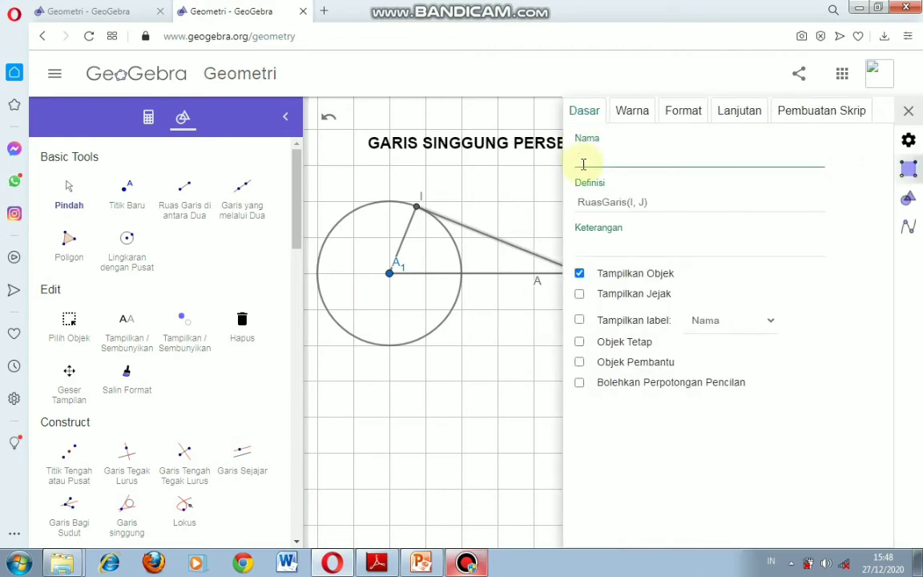
{"action": "left_click", "coordinate": [579, 320]}
{"action": "left_click", "coordinate": [909, 111]}
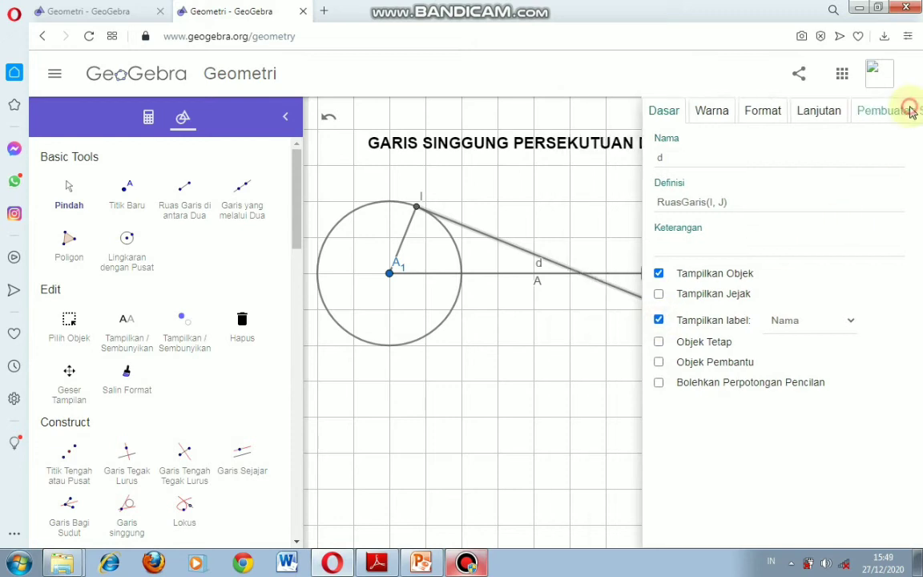
Rename the large circle's radius segment to point I as R and show its name label
{"action": "right_click", "coordinate": [407, 238]}
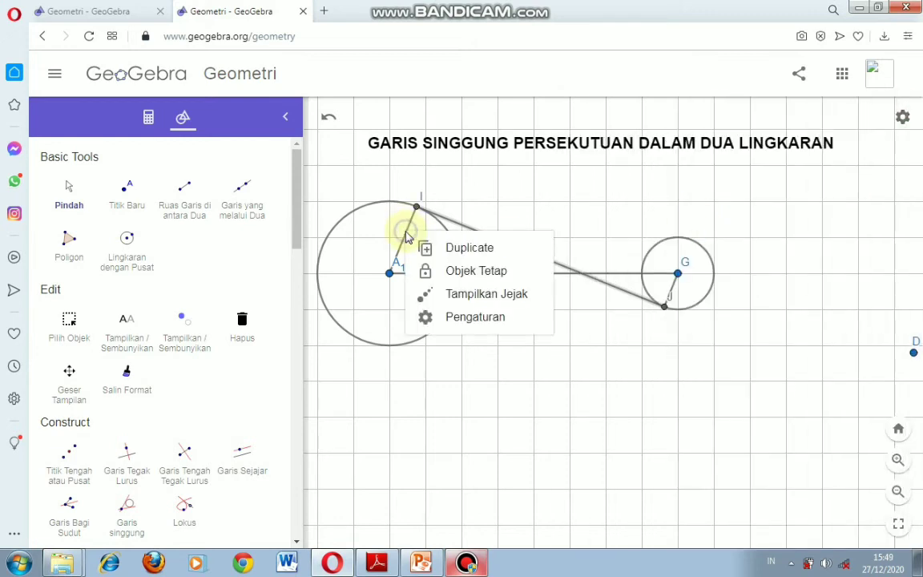
{"action": "left_click", "coordinate": [450, 317]}
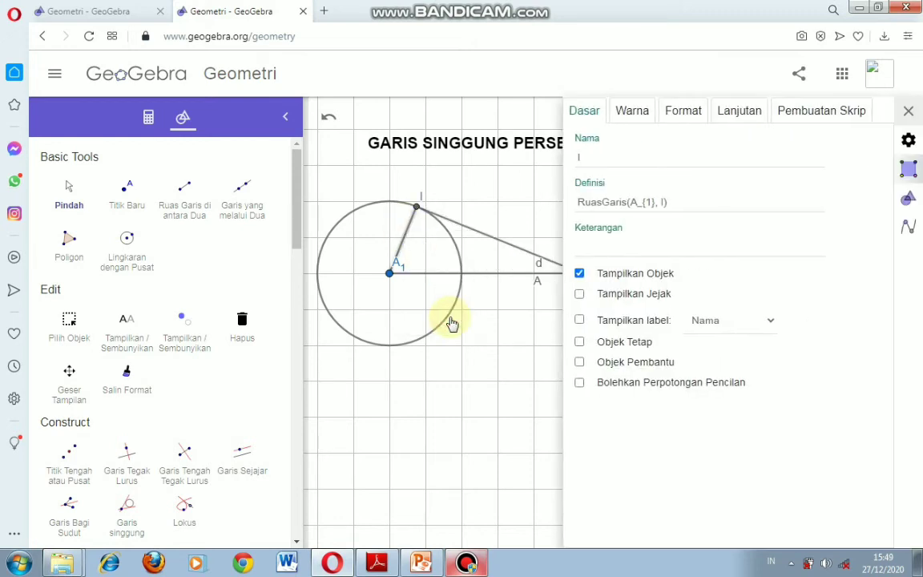
{"action": "left_click", "coordinate": [592, 157]}
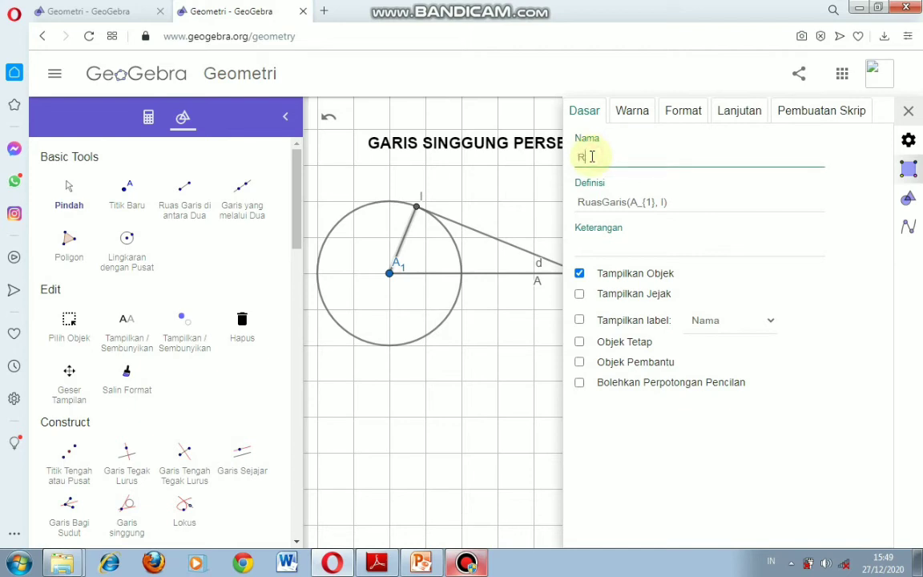
{"action": "left_click", "coordinate": [578, 321]}
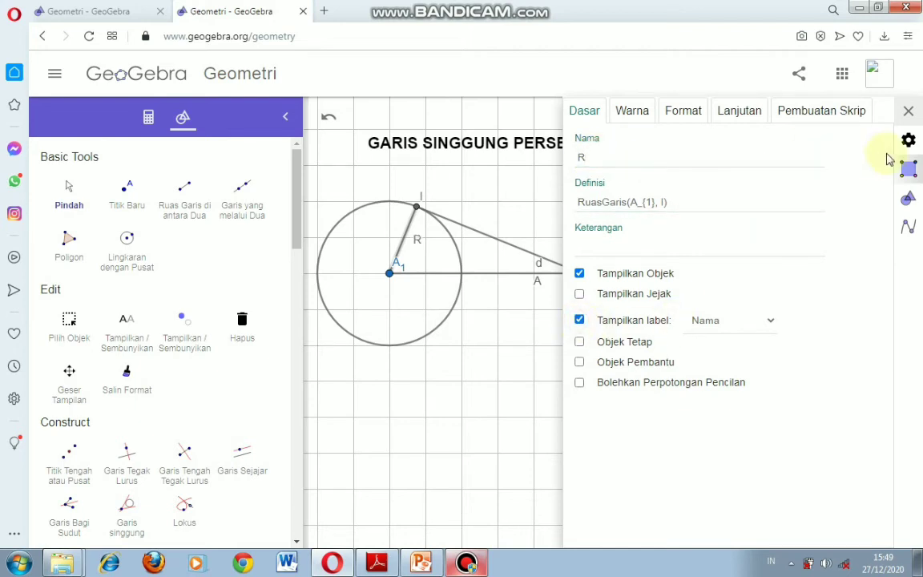
{"action": "left_click", "coordinate": [909, 112]}
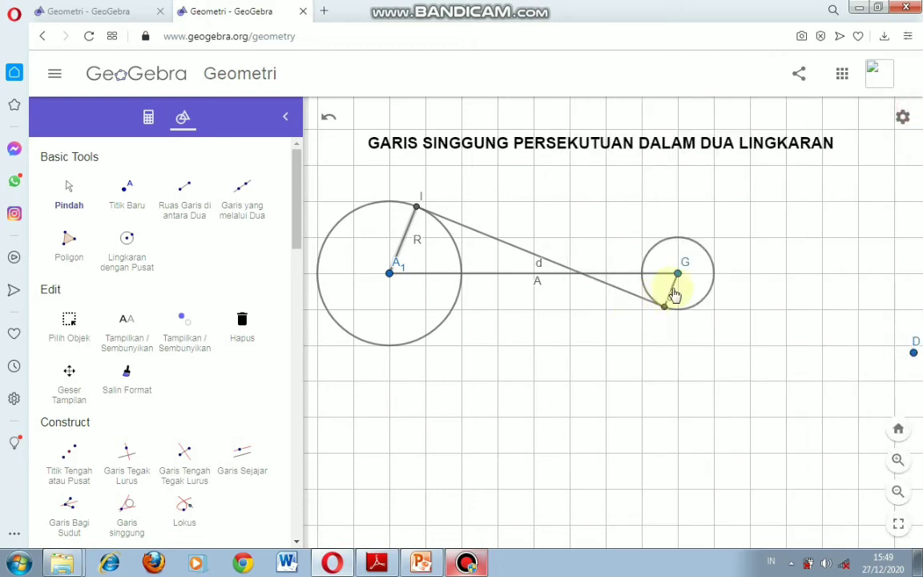
Rename the small circle's radius segment between G and J as r and show its name label
{"action": "right_click", "coordinate": [673, 293]}
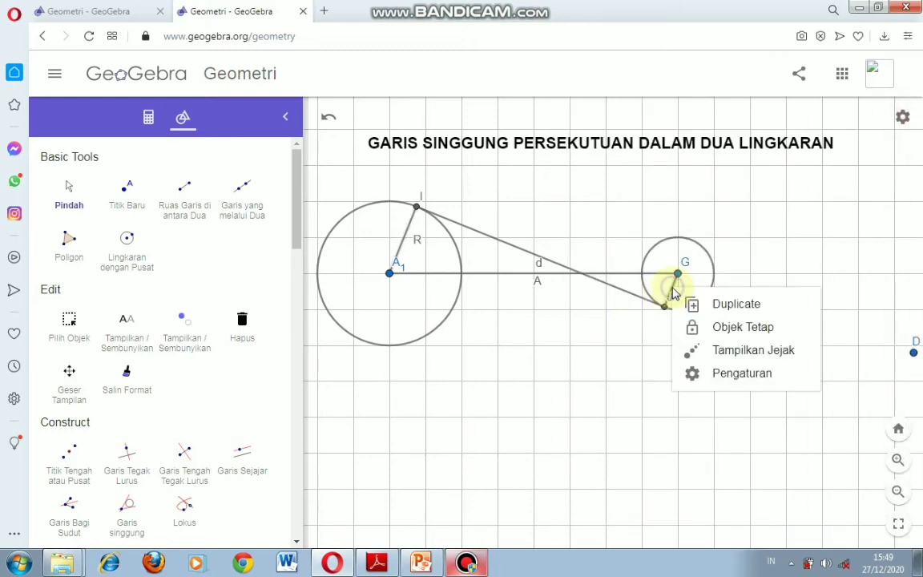
{"action": "left_click", "coordinate": [713, 375]}
{"action": "left_click", "coordinate": [586, 160]}
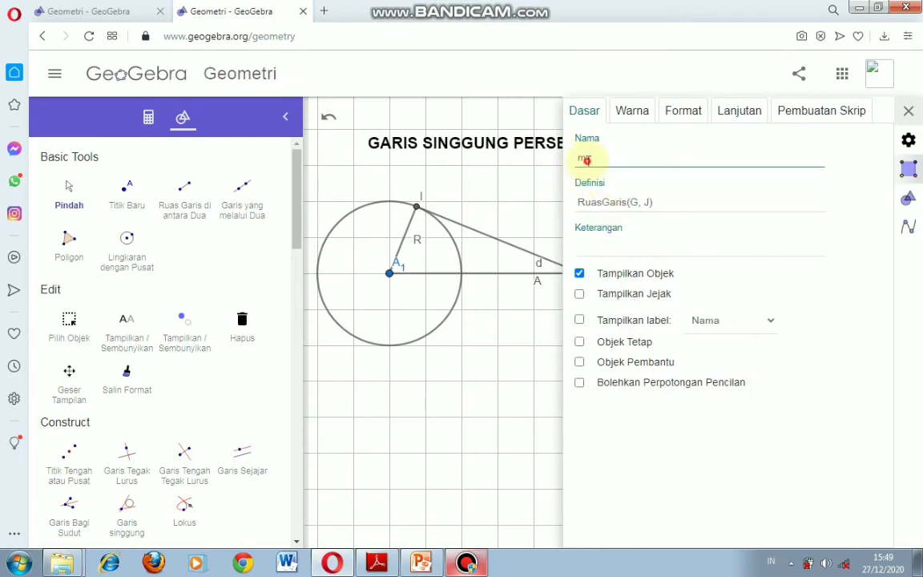
{"action": "type", "text": "j"}
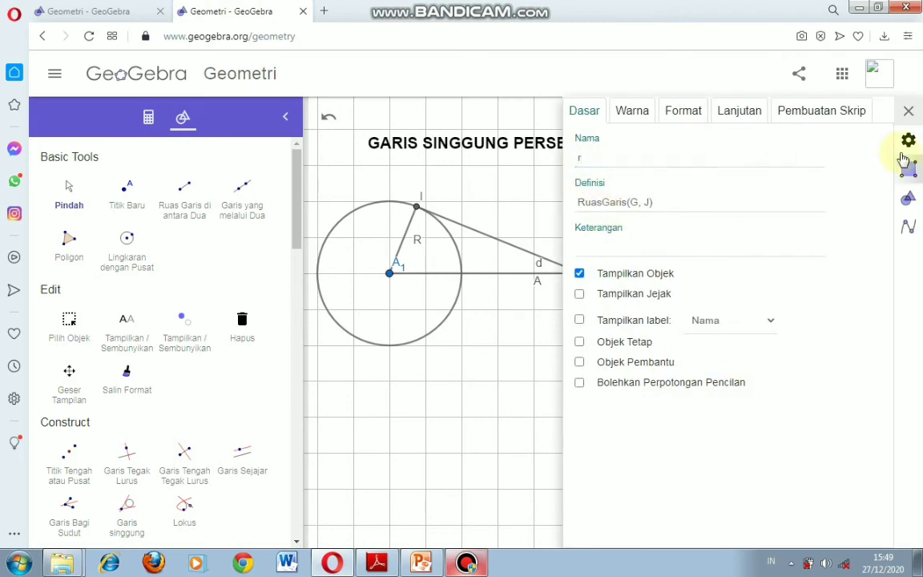
{"action": "left_click", "coordinate": [907, 112]}
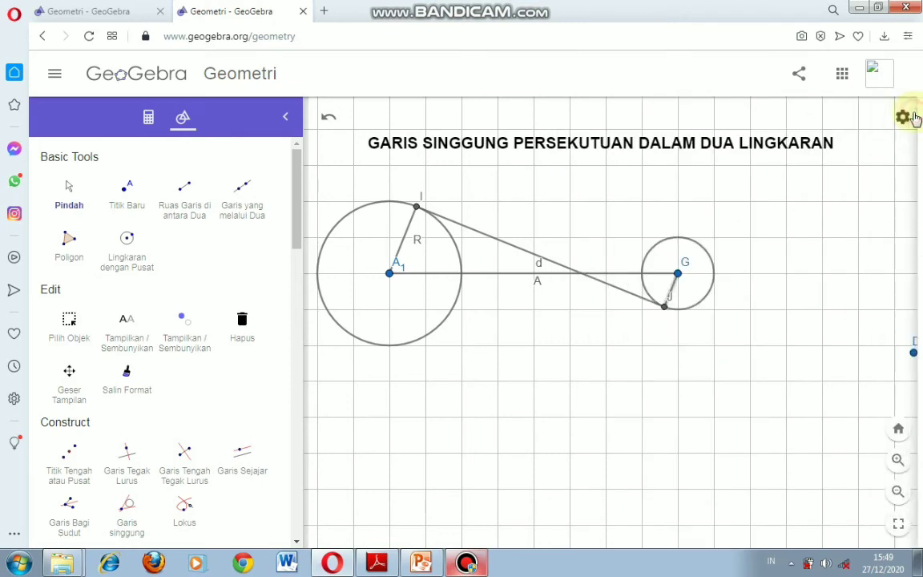
{"action": "left_click", "coordinate": [674, 295]}
{"action": "right_click", "coordinate": [673, 296]}
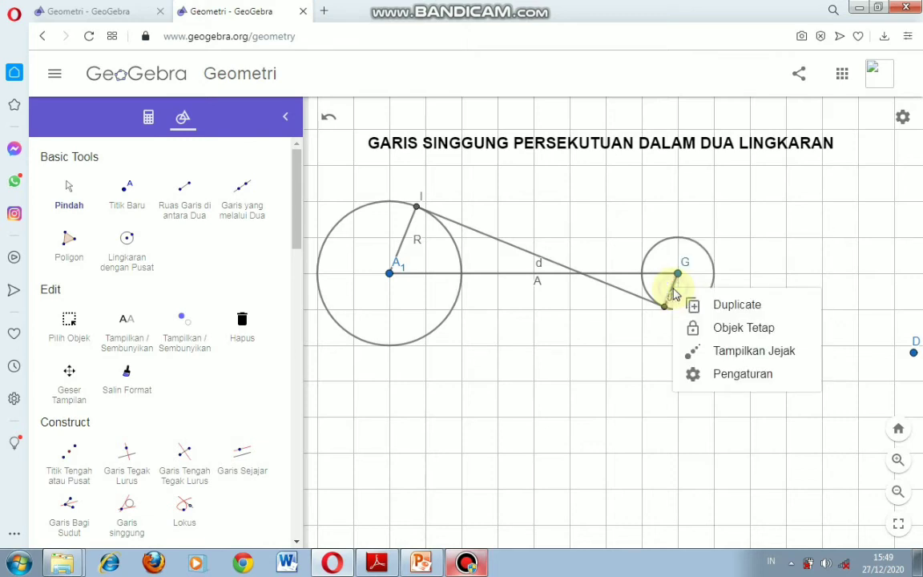
{"action": "left_click", "coordinate": [713, 377]}
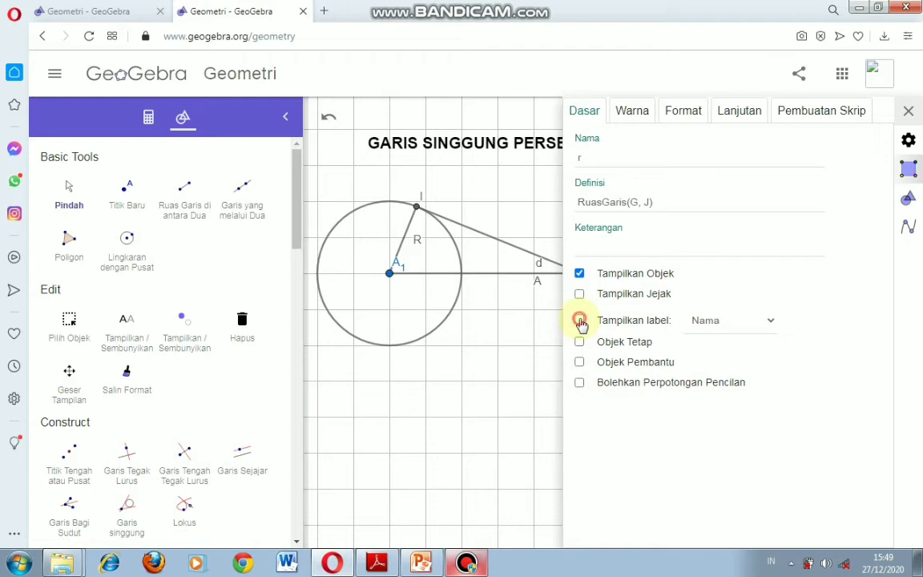
{"action": "left_click", "coordinate": [579, 319]}
{"action": "left_click", "coordinate": [907, 111]}
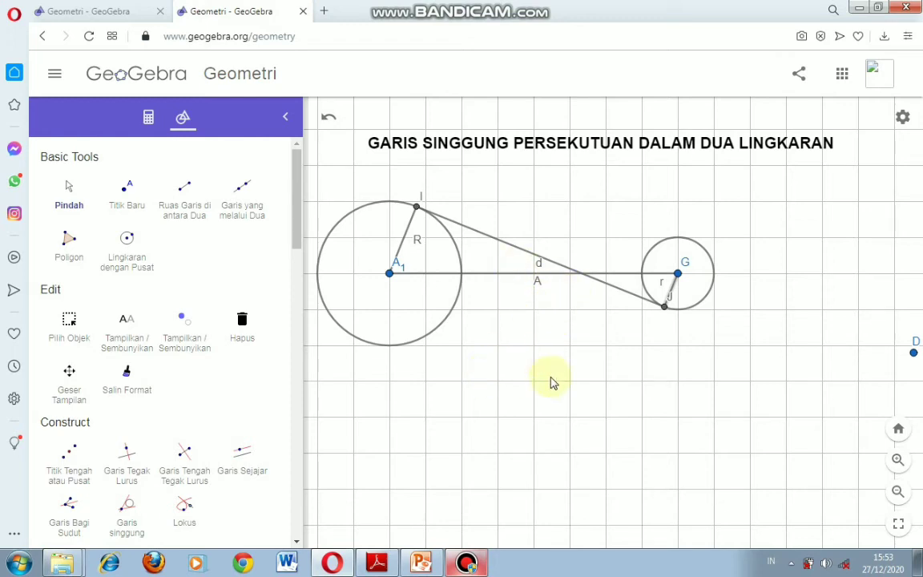
{"action": "left_click", "coordinate": [606, 410]}
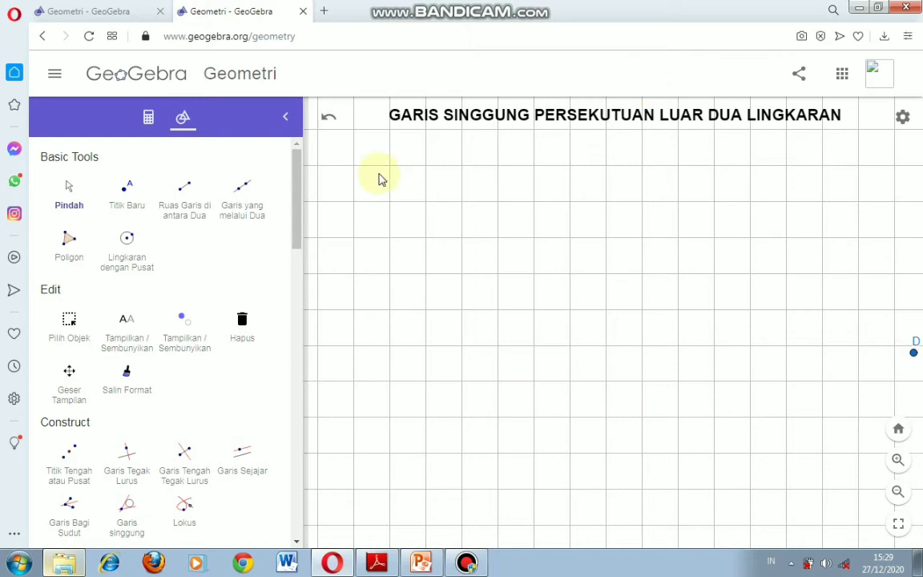
Draw a large circle through (-4, 1) and a small circle through (2, 2), with centres nine grid squares apart on the same horizontal line
{"action": "left_click", "coordinate": [127, 240]}
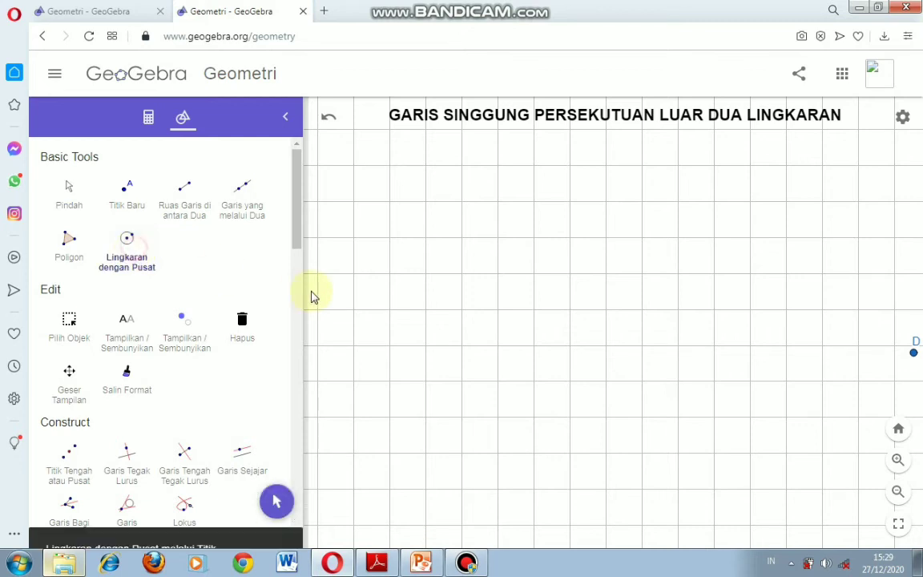
{"action": "left_click", "coordinate": [389, 273]}
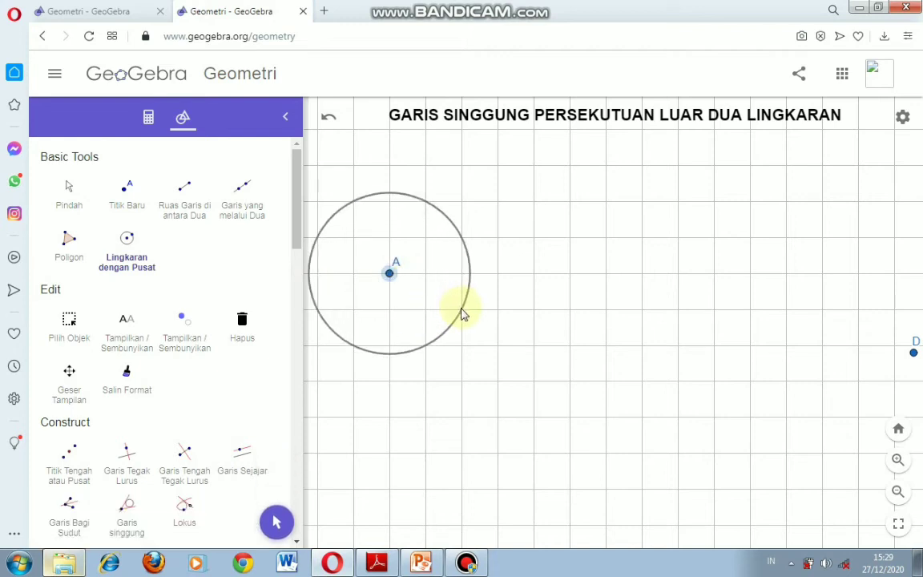
{"action": "left_click", "coordinate": [462, 310]}
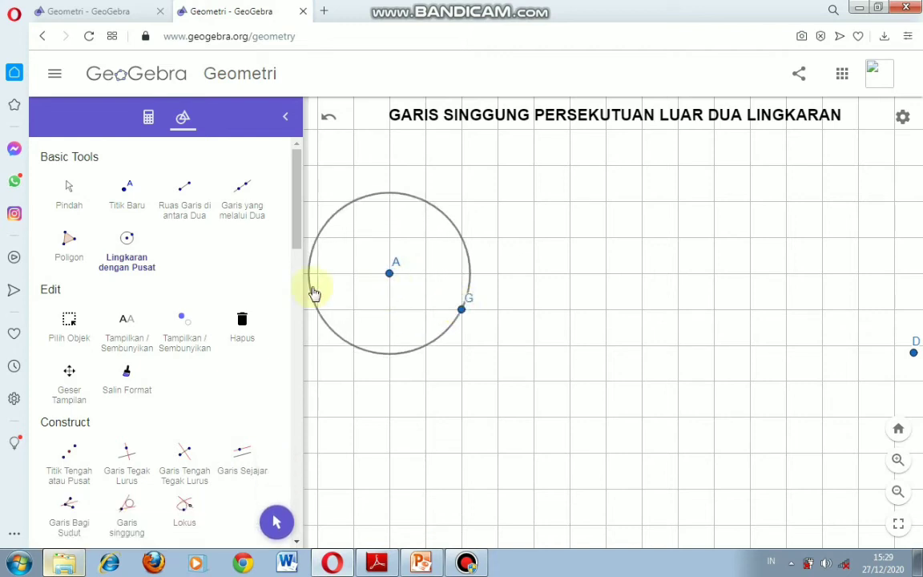
{"action": "left_click", "coordinate": [713, 274]}
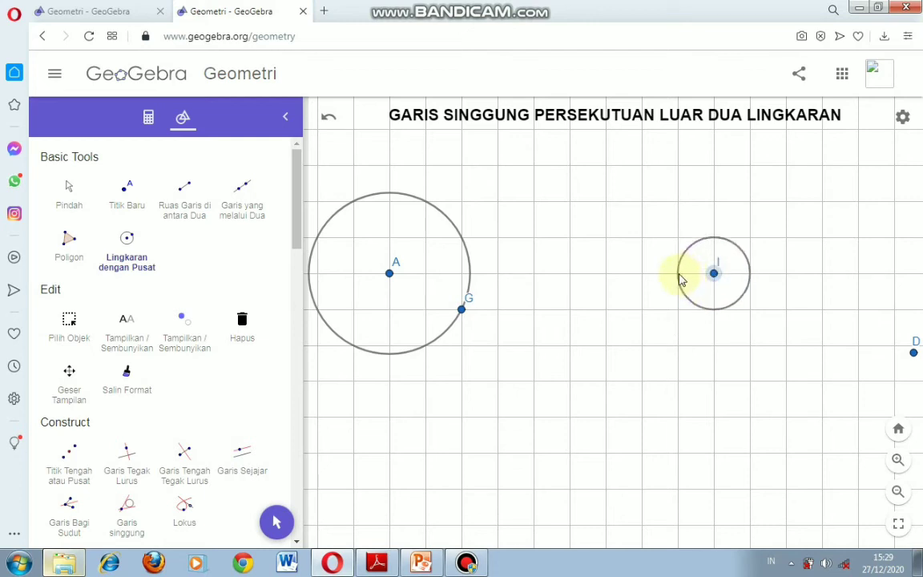
{"action": "left_click", "coordinate": [678, 274]}
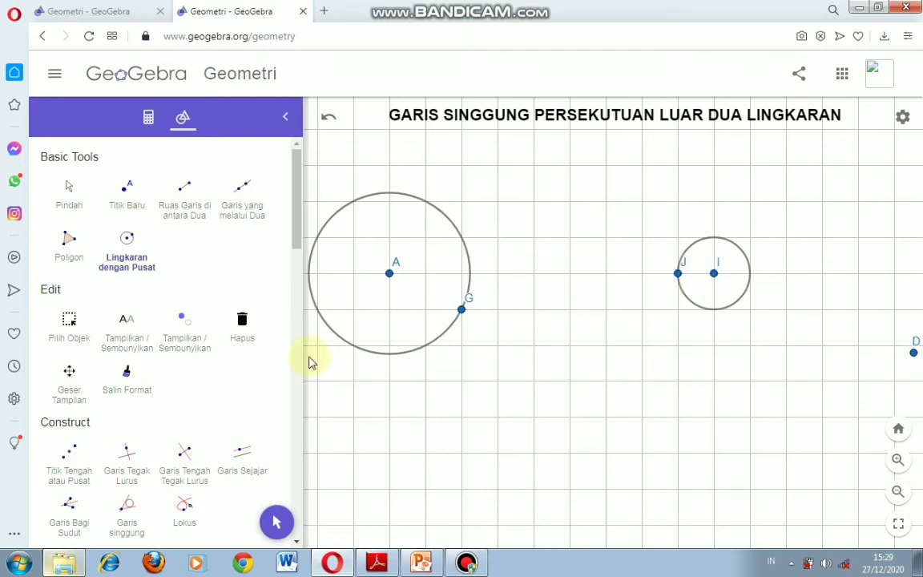
Construct the common tangent lines of the large and small circles with the Garis singgung tool
{"action": "left_click", "coordinate": [128, 521]}
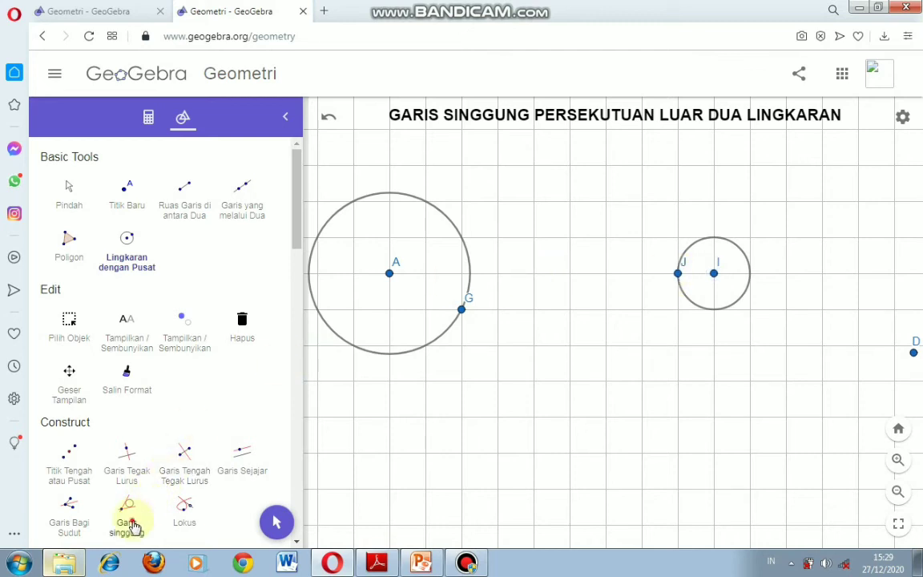
{"action": "left_click", "coordinate": [424, 206]}
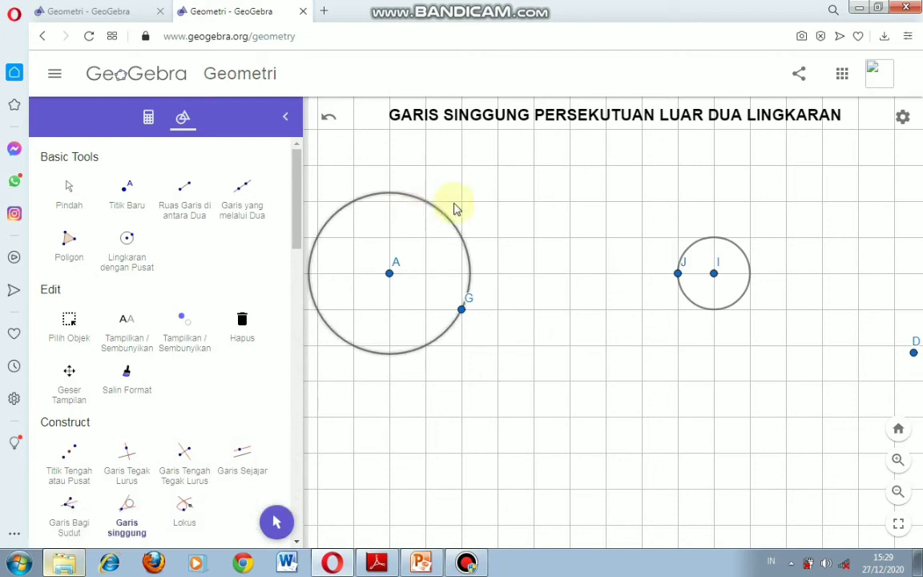
{"action": "left_click", "coordinate": [711, 239]}
{"action": "key", "text": "Escape"}
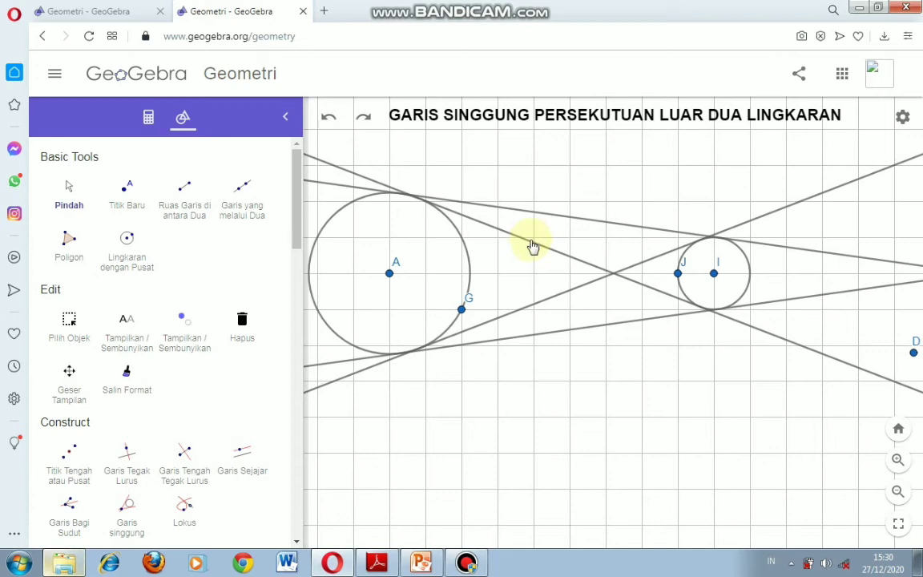
Hide the inner common tangent that slopes down from the large circle by turning off Tampilkan Objek
{"action": "right_click", "coordinate": [530, 245]}
{"action": "left_click", "coordinate": [558, 330]}
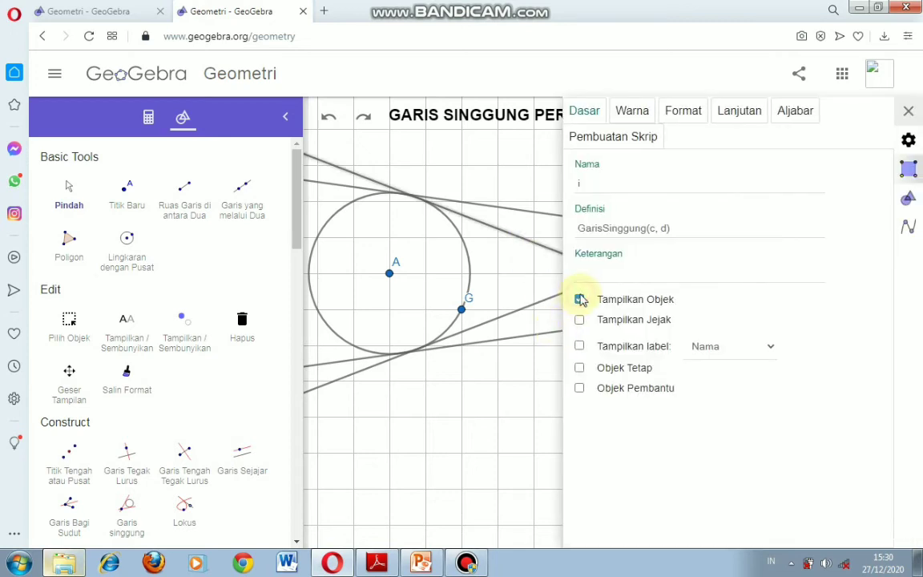
{"action": "left_click", "coordinate": [579, 298]}
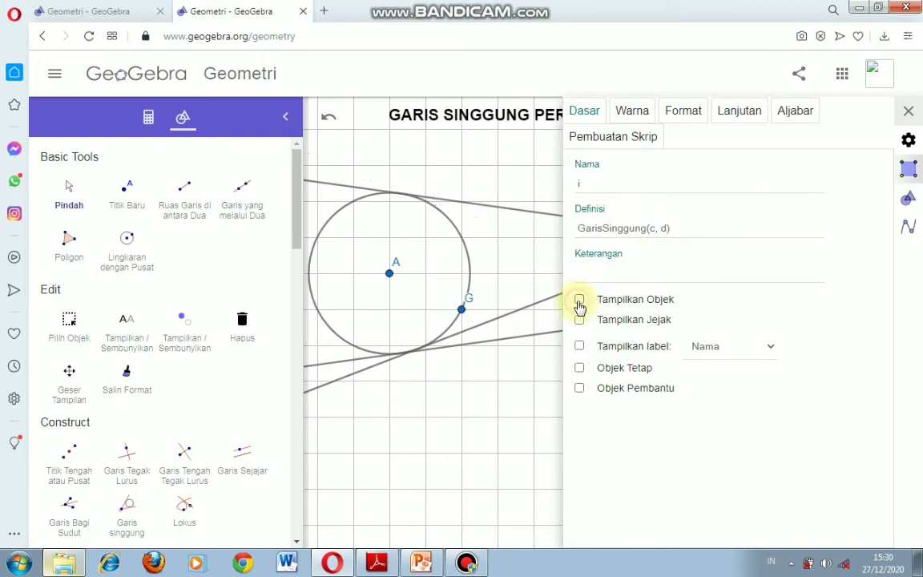
{"action": "left_click", "coordinate": [908, 112]}
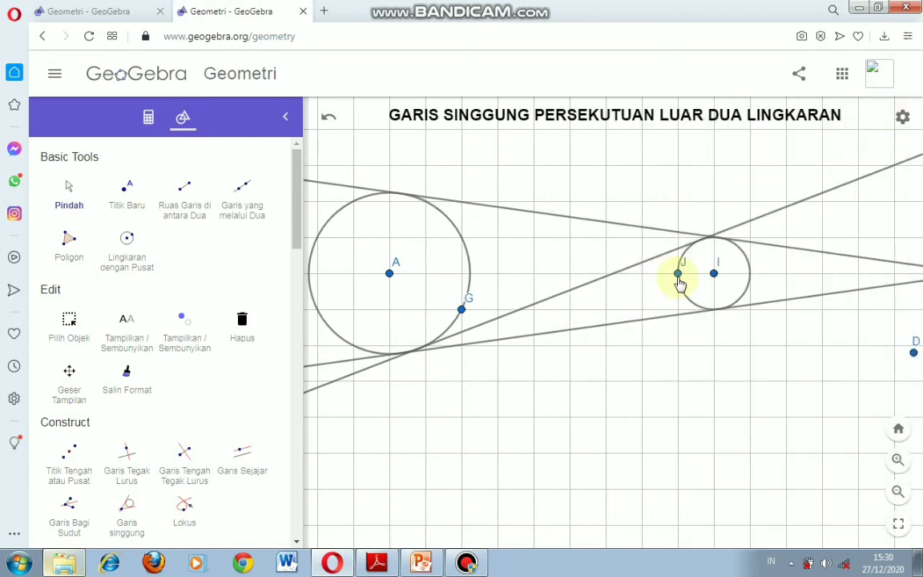
Hide the remaining inner common tangent, rising toward the small circle, by turning off Tampilkan Objek
{"action": "right_click", "coordinate": [589, 282]}
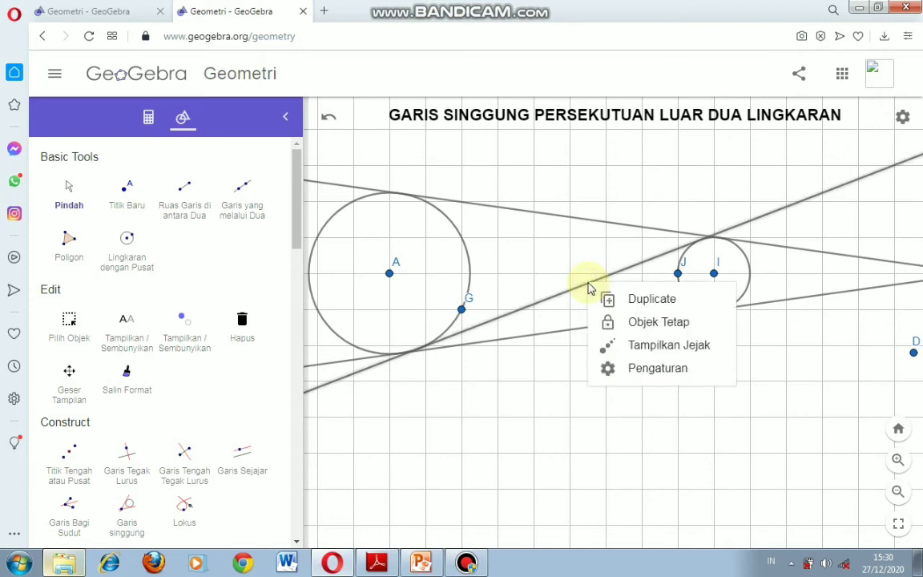
{"action": "left_click", "coordinate": [623, 369]}
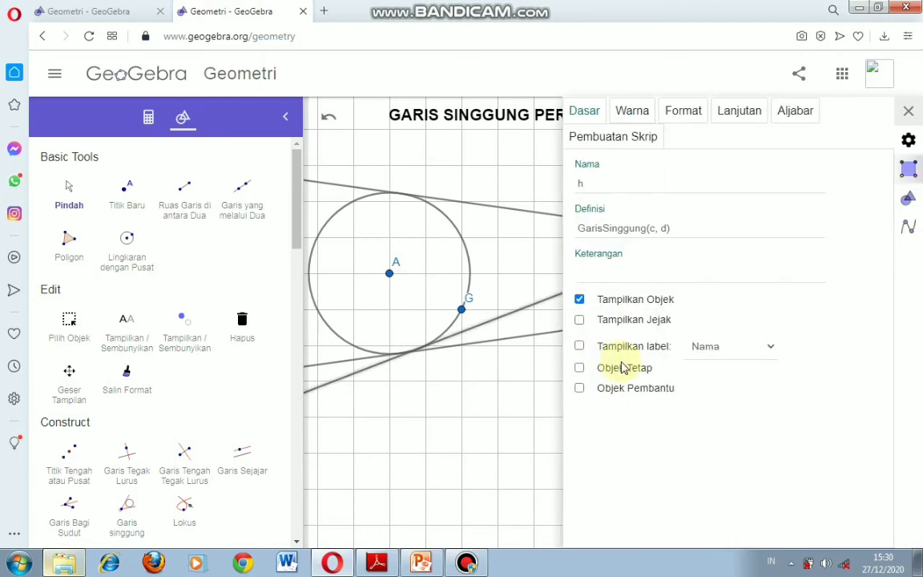
{"action": "left_click", "coordinate": [579, 300]}
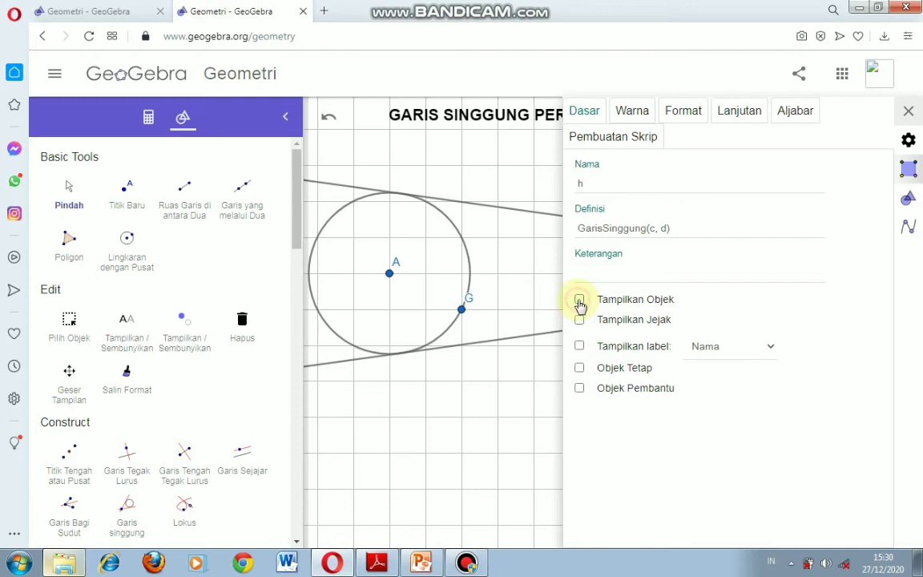
{"action": "left_click", "coordinate": [906, 111]}
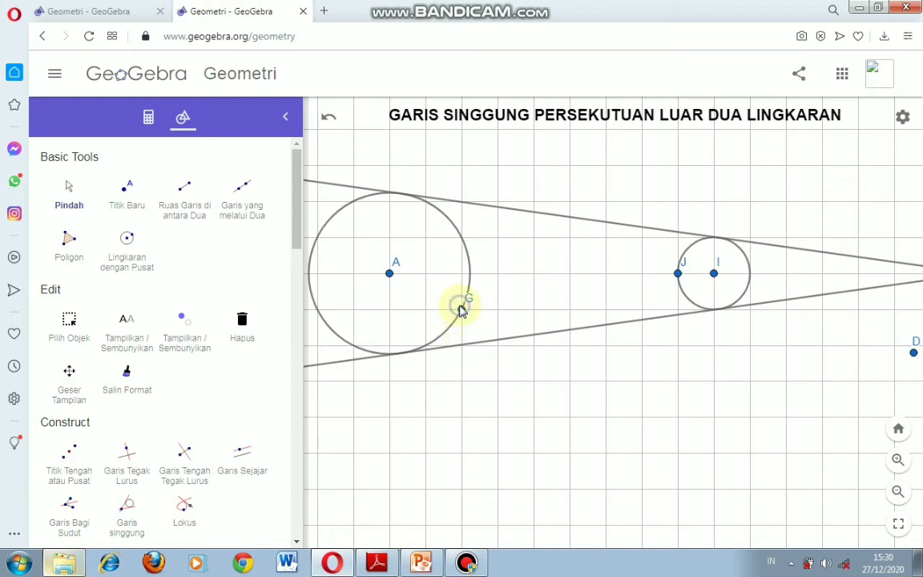
Hide point G on the large circle by turning off Tampilkan Objek
{"action": "right_click", "coordinate": [459, 309]}
{"action": "left_click", "coordinate": [497, 393]}
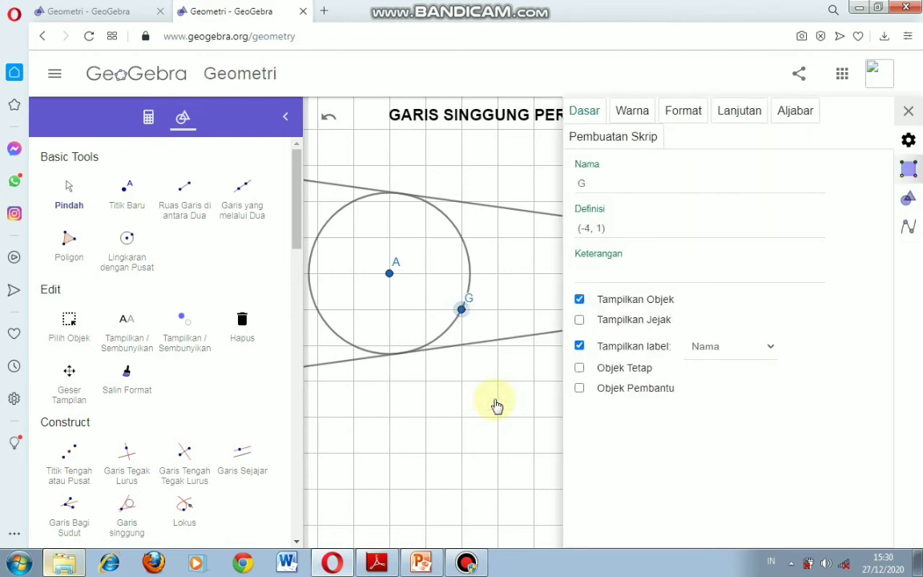
{"action": "left_click", "coordinate": [580, 299]}
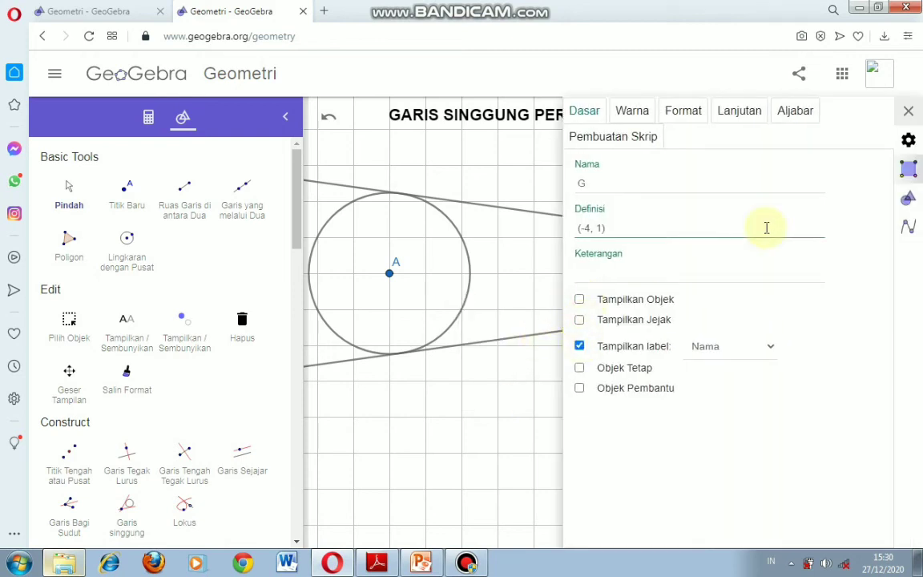
{"action": "left_click", "coordinate": [908, 110]}
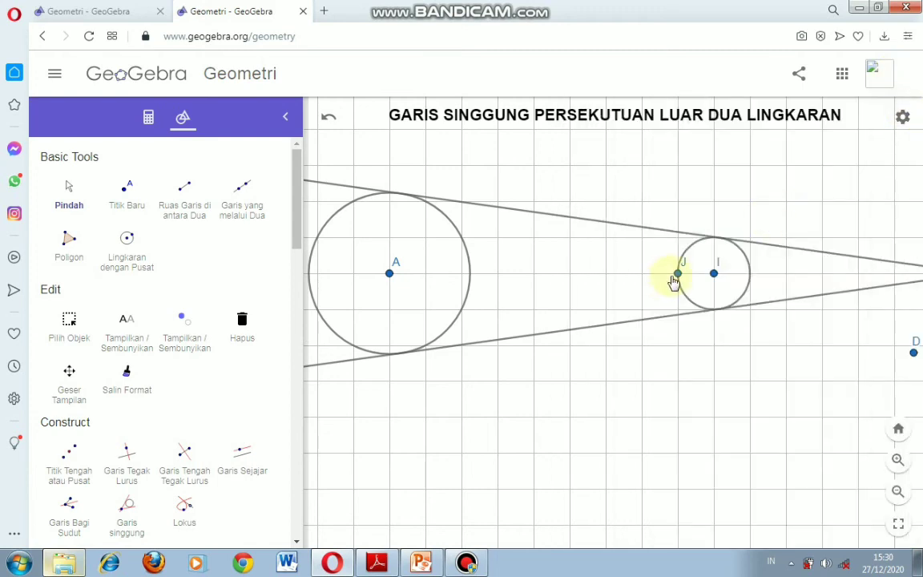
Hide point J on the small circle by turning off both Tampilkan Objek and Tampilkan label
{"action": "right_click", "coordinate": [676, 274]}
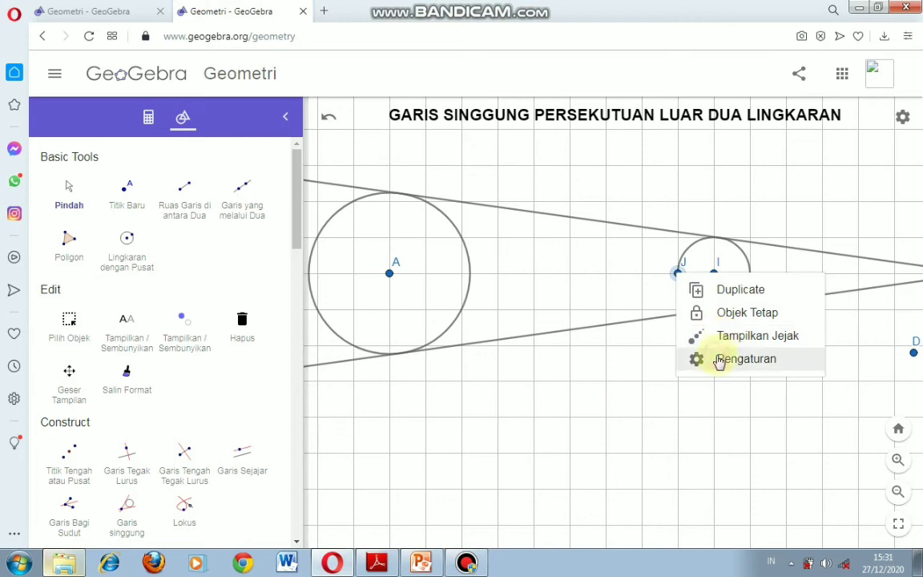
{"action": "left_click", "coordinate": [719, 361]}
{"action": "left_click", "coordinate": [577, 299]}
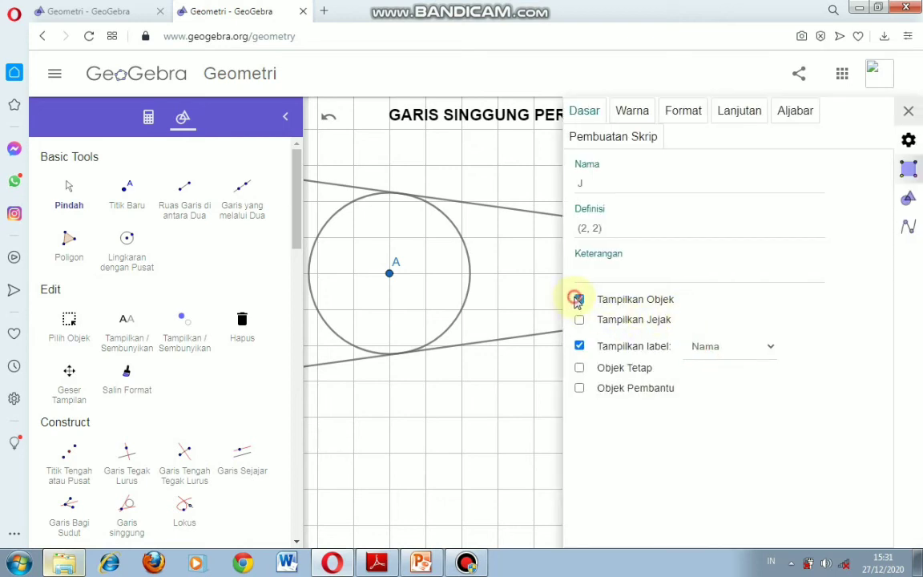
{"action": "left_click", "coordinate": [579, 345]}
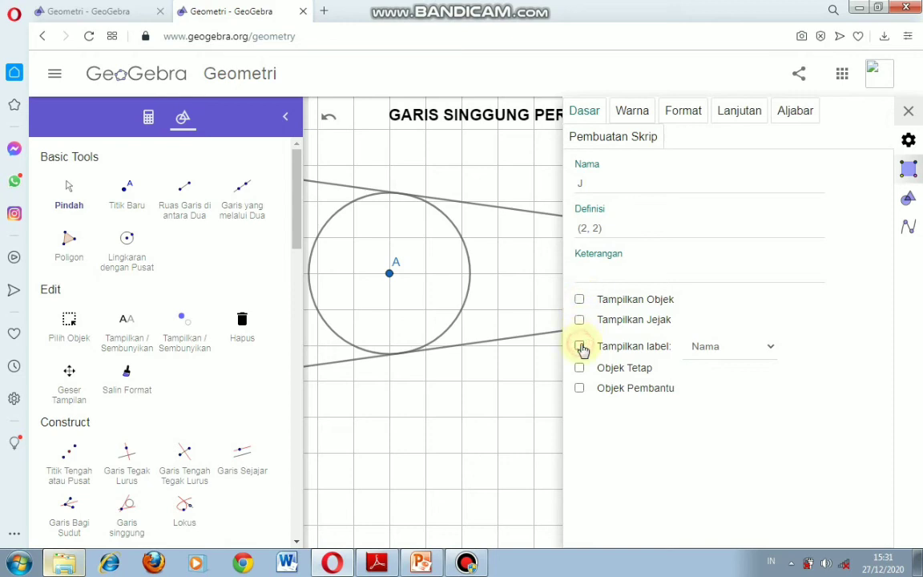
{"action": "left_click", "coordinate": [905, 110]}
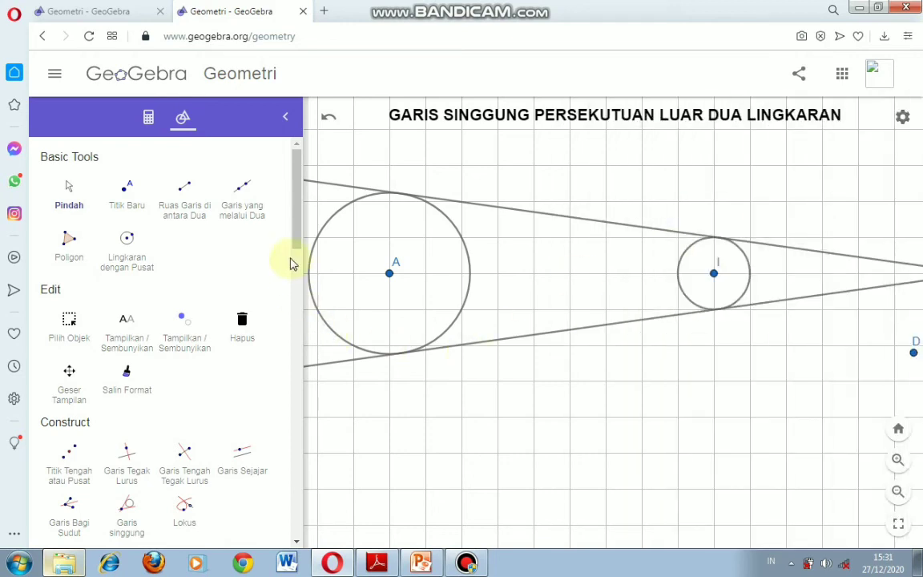
Mark the points where the upper outer tangent touches the large and small circles with Perpotongan Dua Objek
{"action": "left_click_drag", "start_coordinate": [296, 248], "coordinate": [301, 328]}
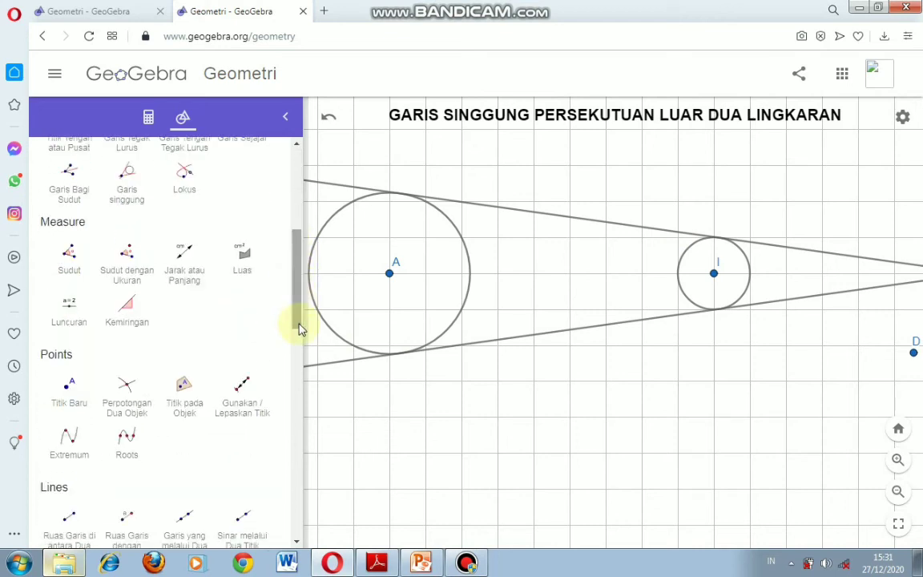
{"action": "left_click", "coordinate": [128, 410]}
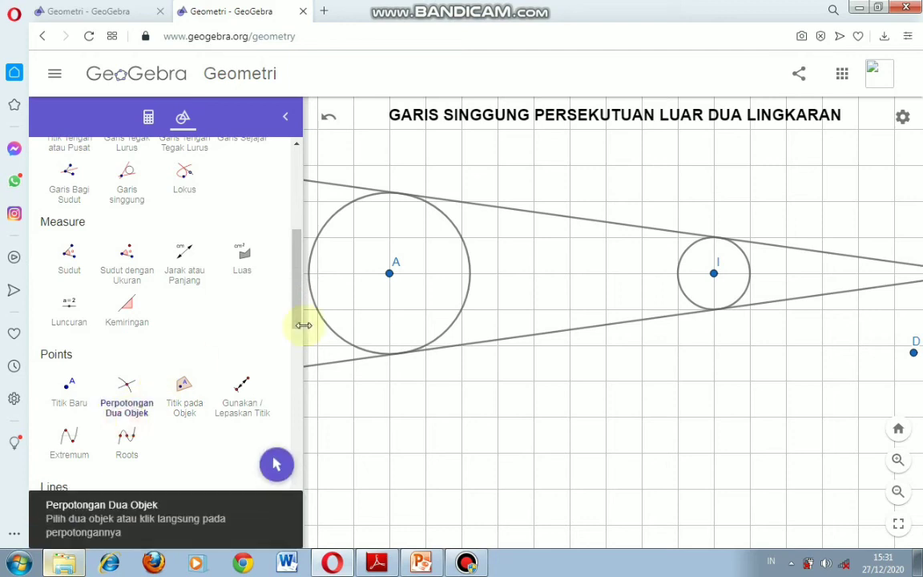
{"action": "left_click", "coordinate": [461, 235]}
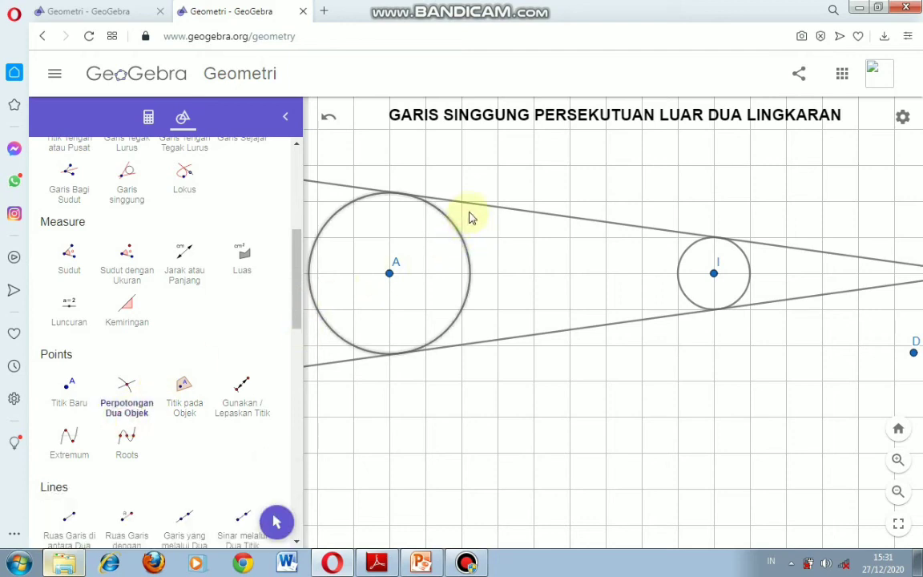
{"action": "left_click", "coordinate": [471, 203]}
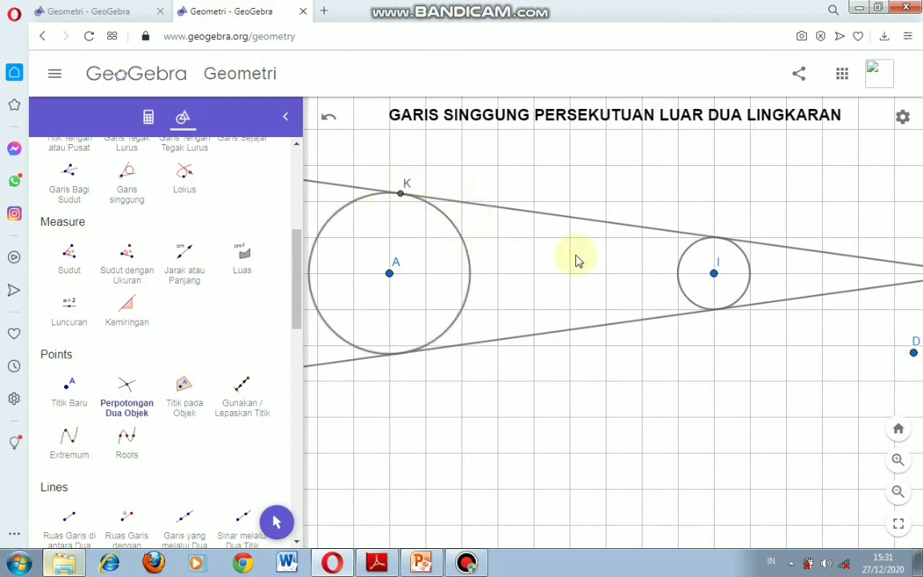
{"action": "left_click", "coordinate": [679, 238]}
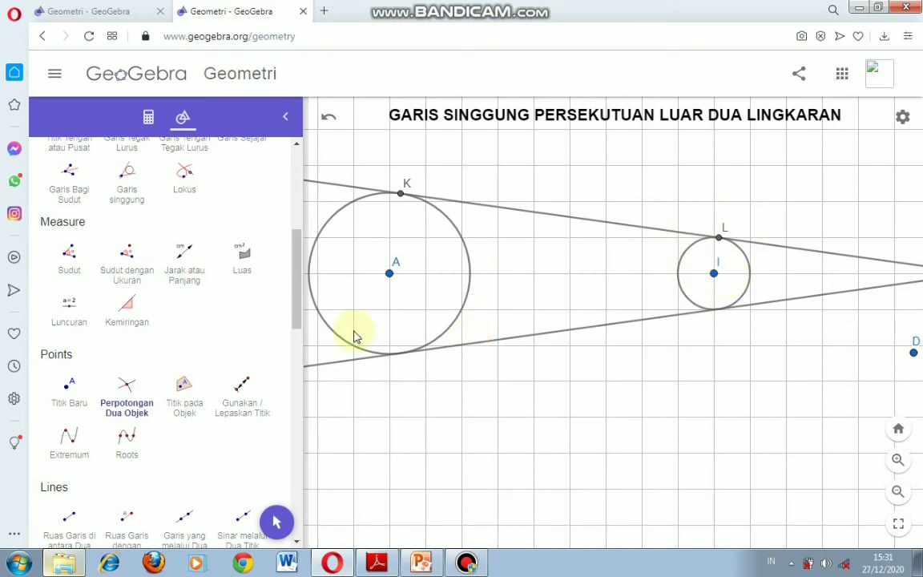
Hide the lower outer common tangent of the two circles by turning off Tampilkan Objek
{"action": "left_click_drag", "start_coordinate": [295, 277], "coordinate": [237, 158]}
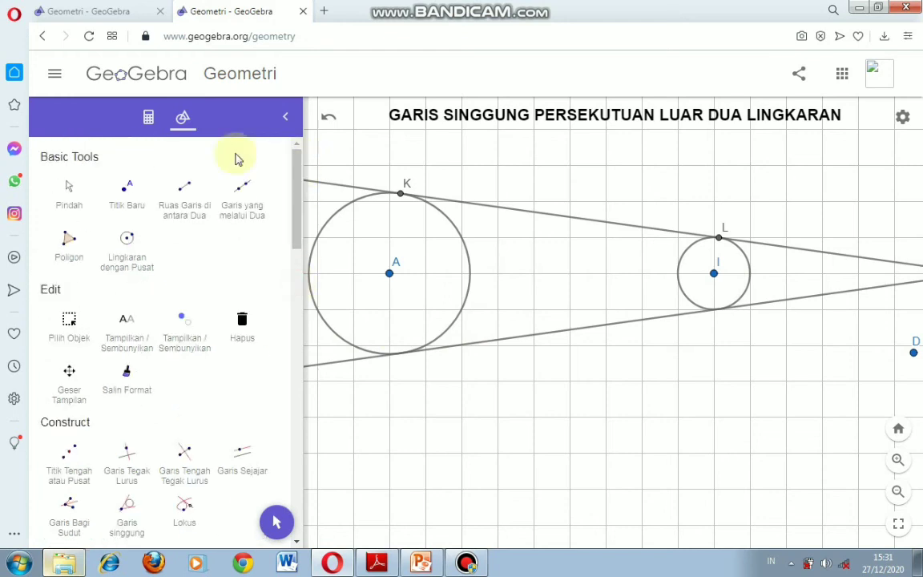
{"action": "left_click", "coordinate": [64, 205]}
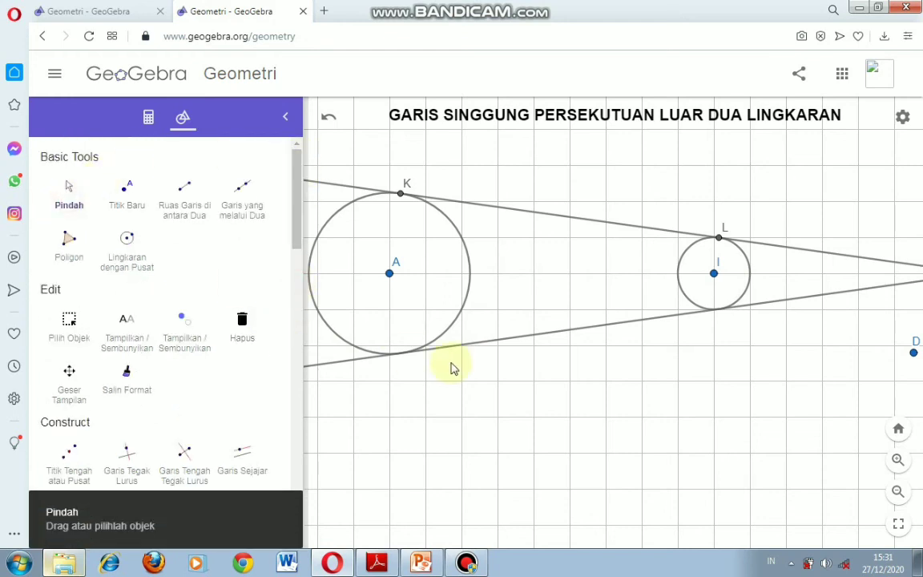
{"action": "right_click", "coordinate": [542, 340]}
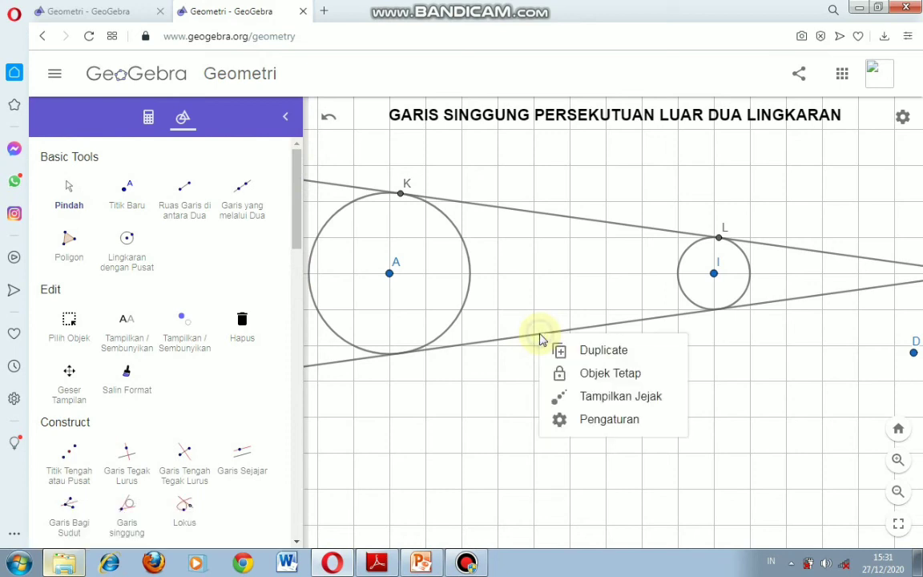
{"action": "left_click", "coordinate": [563, 419]}
{"action": "left_click", "coordinate": [579, 298]}
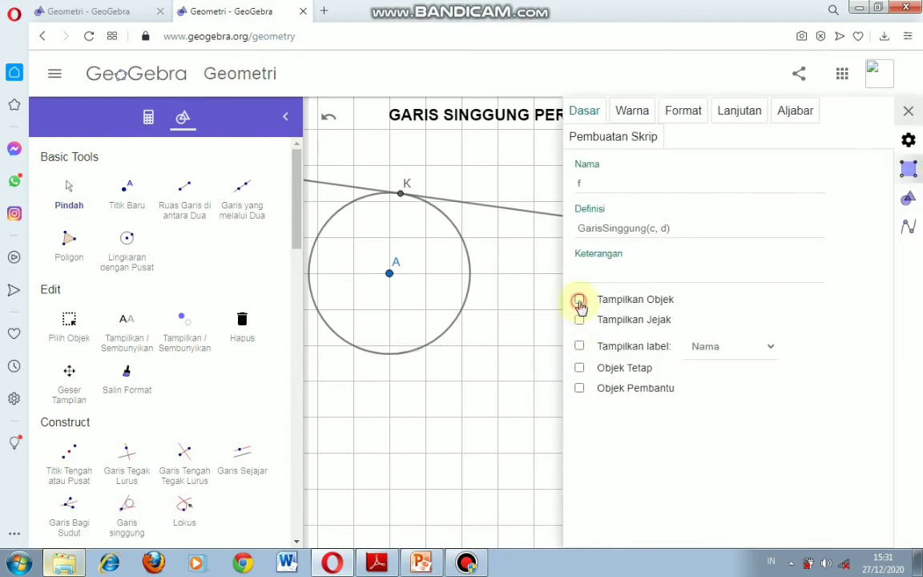
{"action": "left_click", "coordinate": [908, 111]}
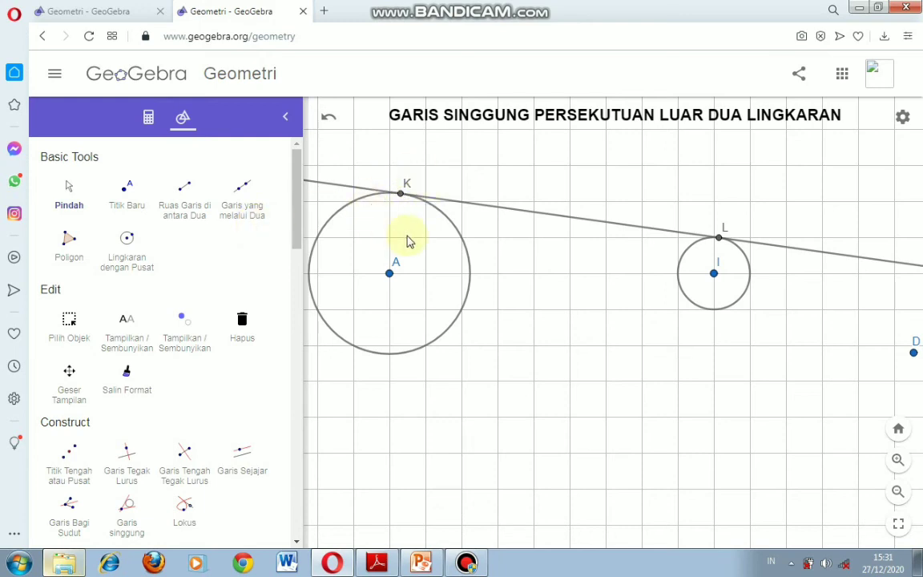
Hide the upper outer common tangent through K and L by turning off Tampilkan Objek
{"action": "right_click", "coordinate": [342, 187]}
{"action": "left_click", "coordinate": [378, 275]}
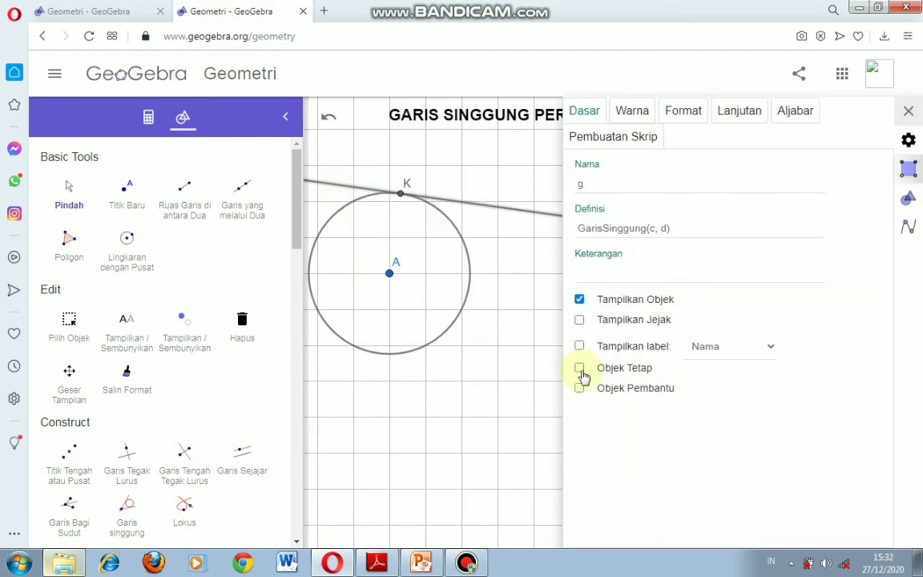
{"action": "left_click", "coordinate": [579, 299]}
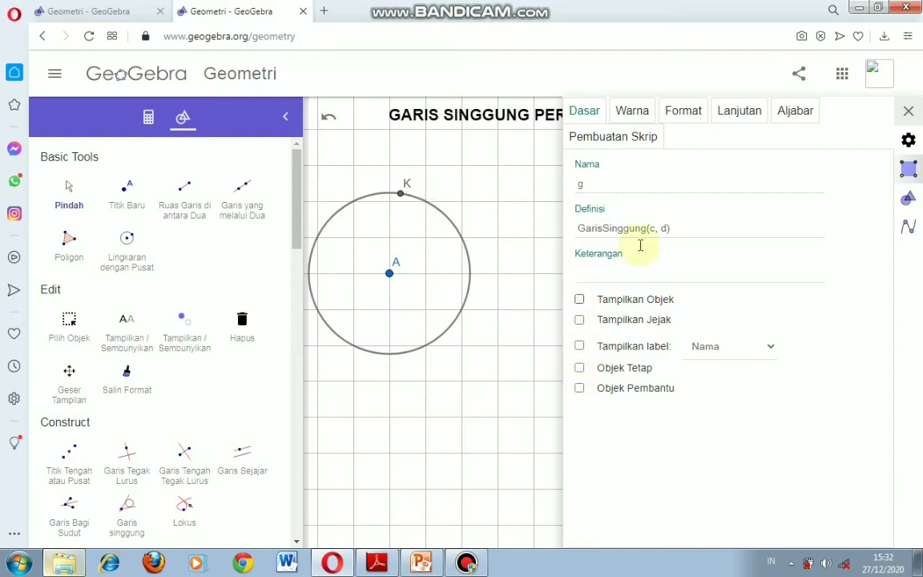
{"action": "left_click", "coordinate": [907, 111]}
Draw segments between tangent points K and L and between circle centres A and I with Ruas Garis di antara Dua Titik
{"action": "left_click", "coordinate": [183, 200]}
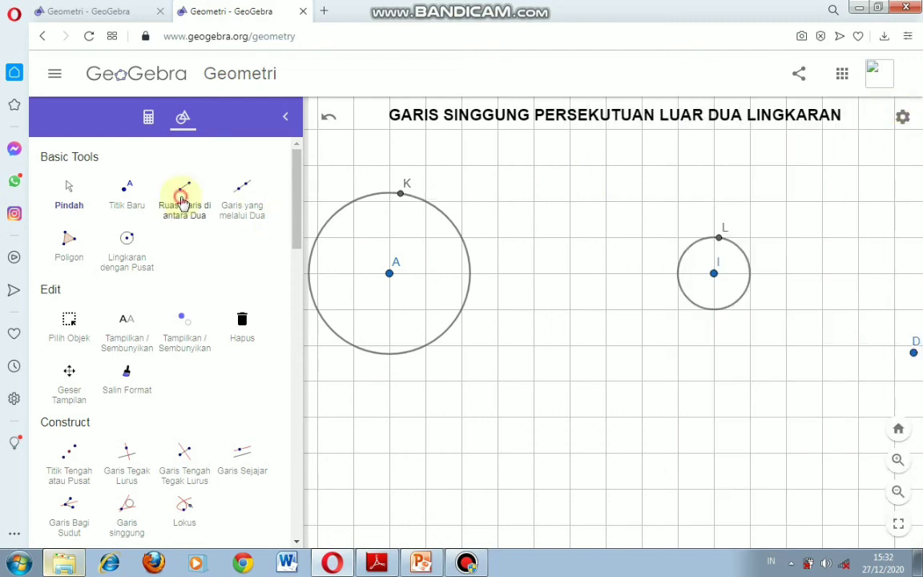
{"action": "left_click", "coordinate": [402, 196]}
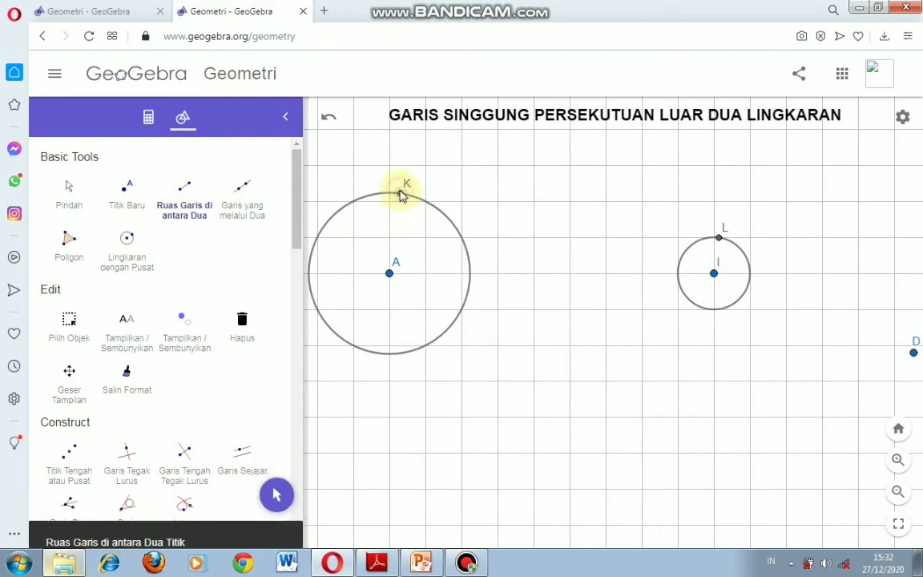
{"action": "left_click", "coordinate": [716, 239]}
{"action": "left_click", "coordinate": [390, 273]}
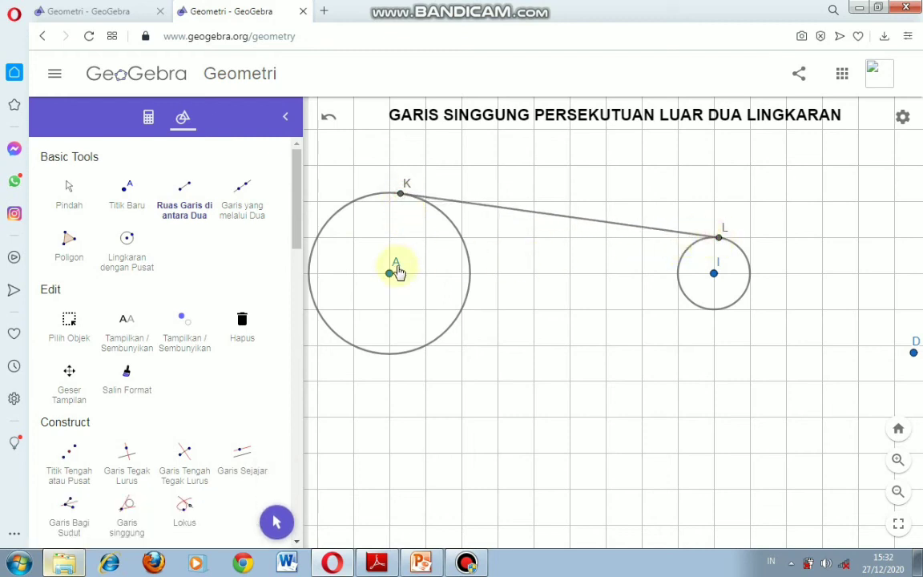
{"action": "left_click", "coordinate": [390, 274]}
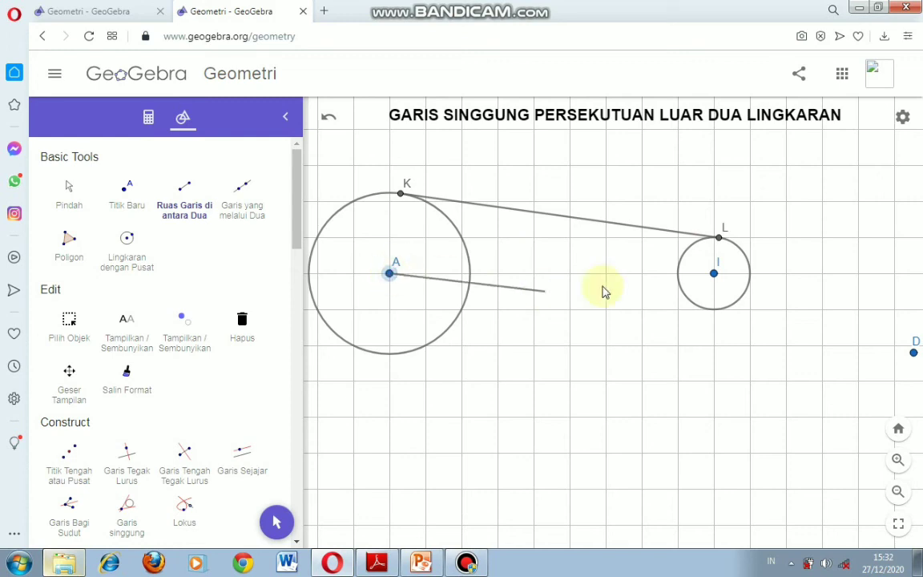
{"action": "left_click", "coordinate": [714, 275]}
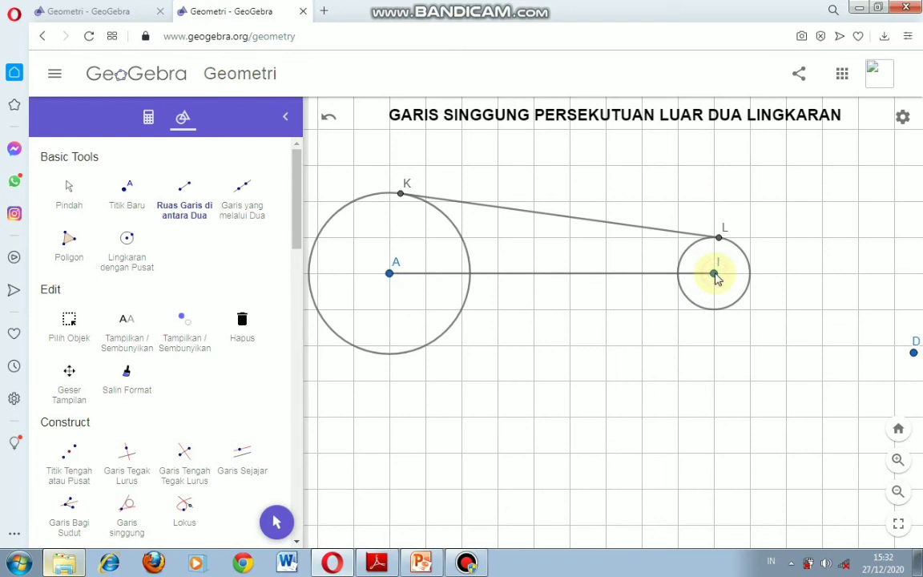
Draw the radius segments from centre A to K and from centre I to L
{"action": "left_click", "coordinate": [387, 274]}
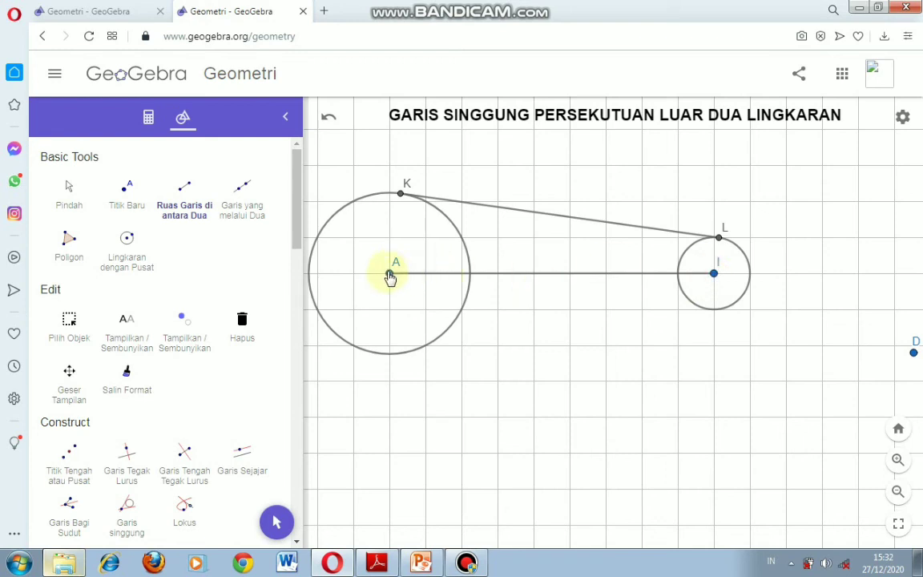
{"action": "left_click", "coordinate": [400, 200]}
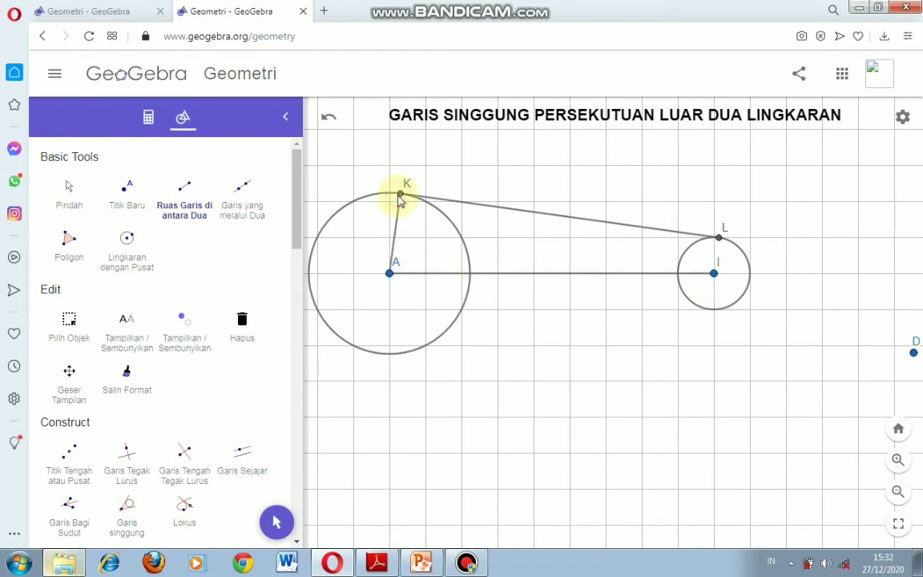
{"action": "left_click", "coordinate": [712, 273]}
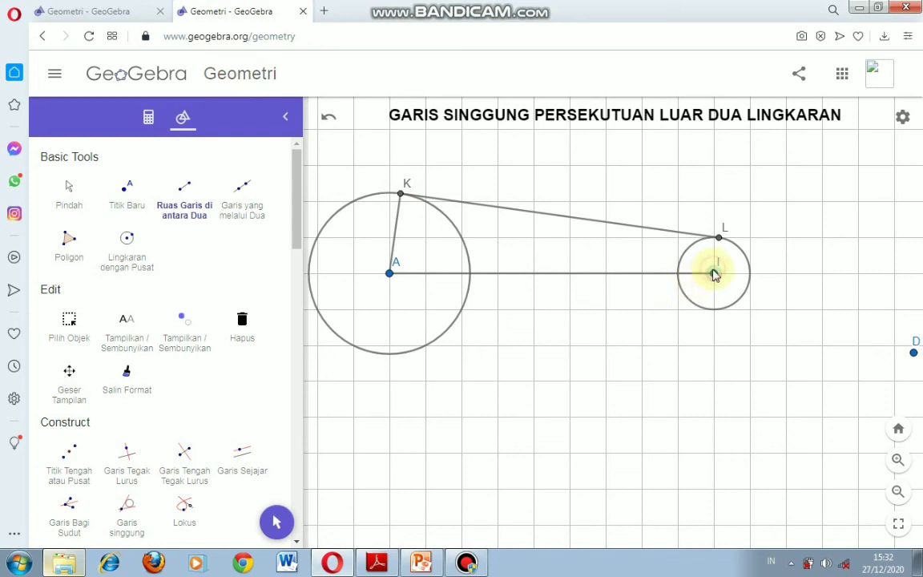
{"action": "left_click", "coordinate": [719, 239]}
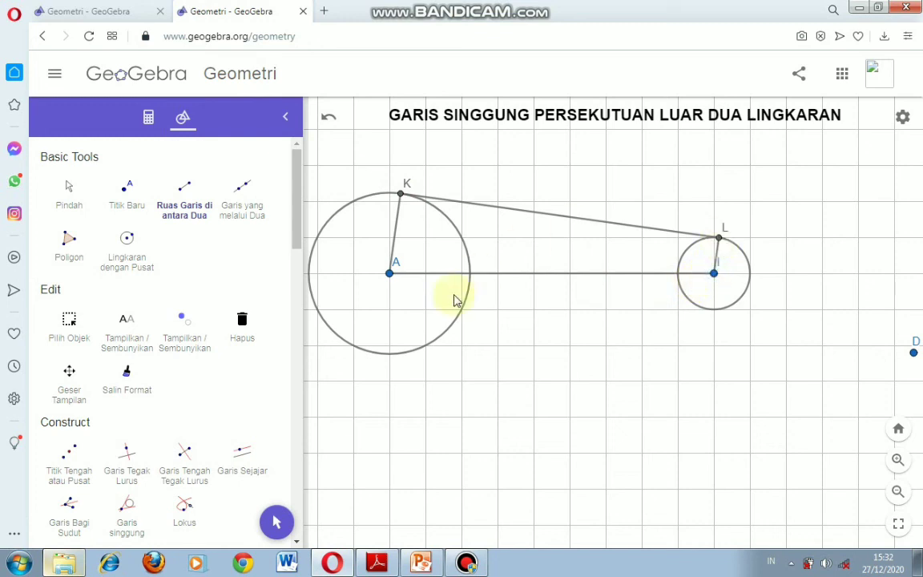
Rename the segment joining the two circle centres as A and turn on Tampilkan label
{"action": "left_click", "coordinate": [67, 195]}
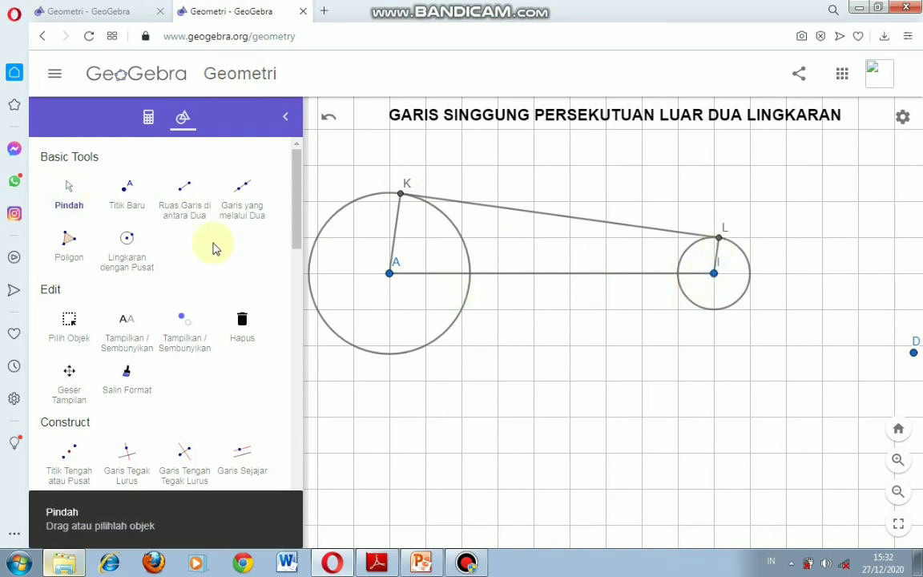
{"action": "right_click", "coordinate": [534, 275]}
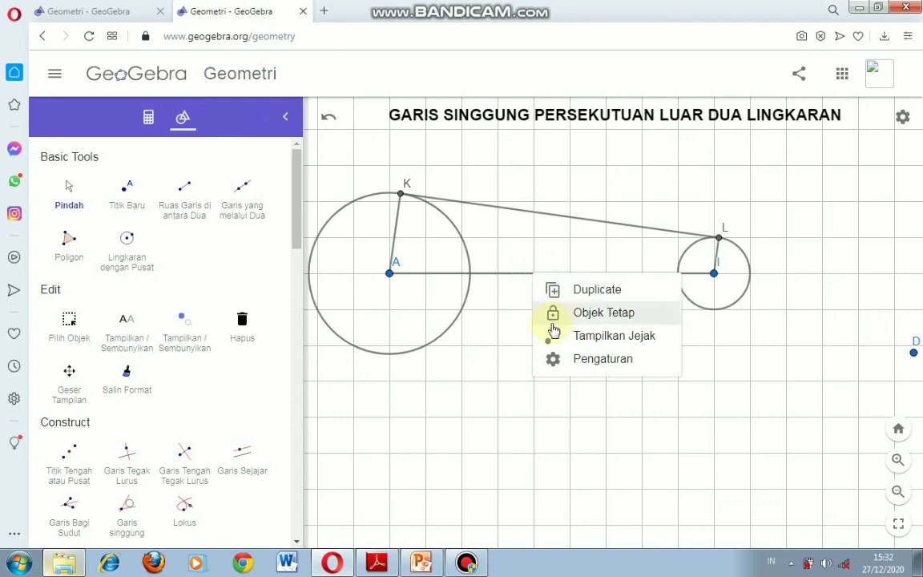
{"action": "left_click", "coordinate": [562, 359]}
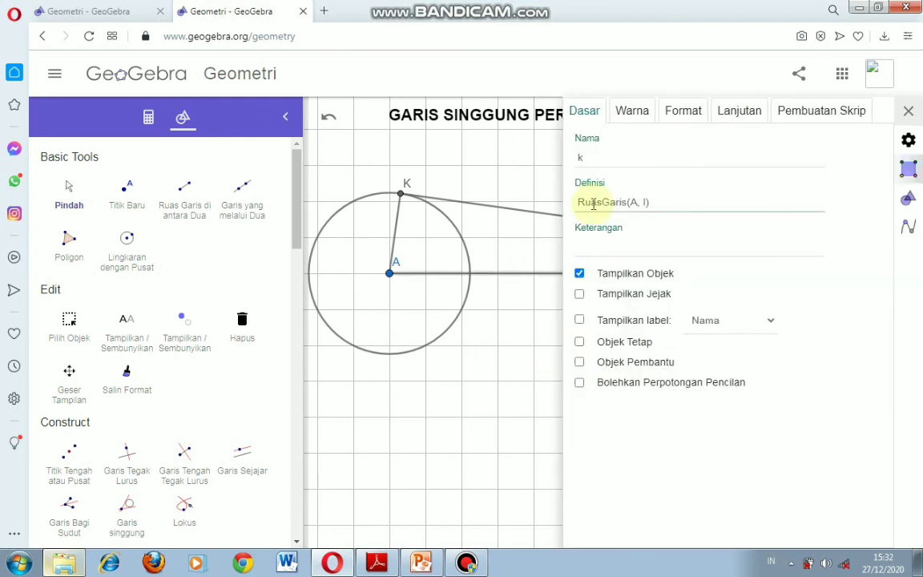
{"action": "left_click", "coordinate": [589, 158]}
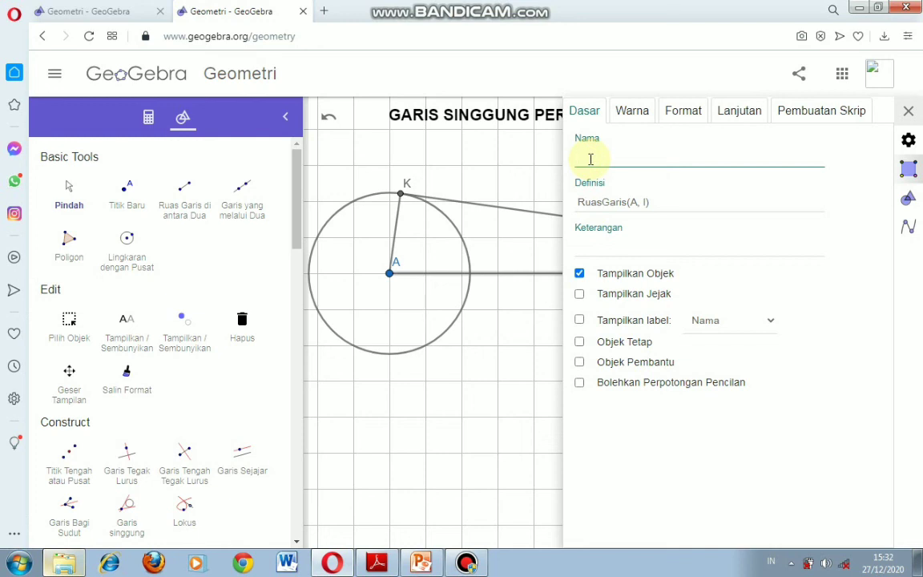
{"action": "type", "text": "A"}
{"action": "left_click", "coordinate": [689, 206]}
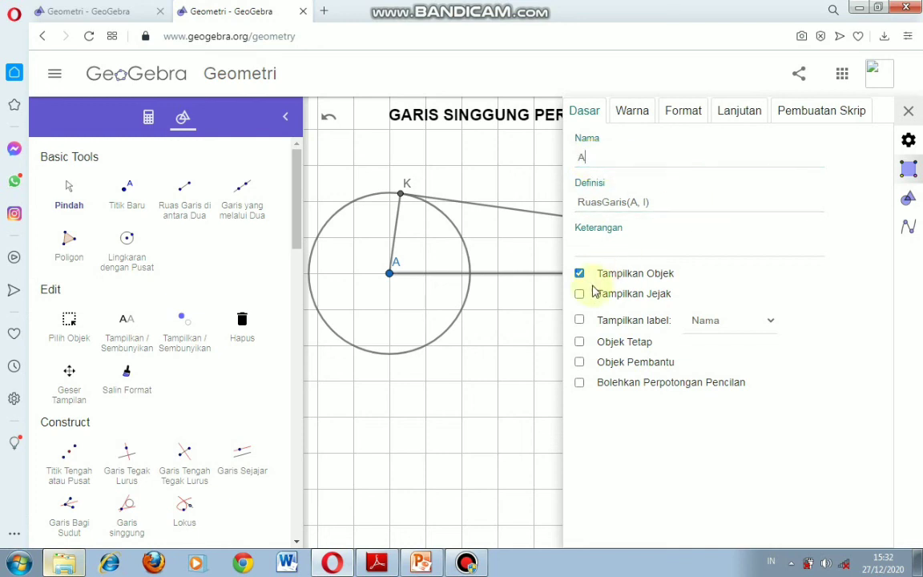
{"action": "left_click", "coordinate": [580, 320]}
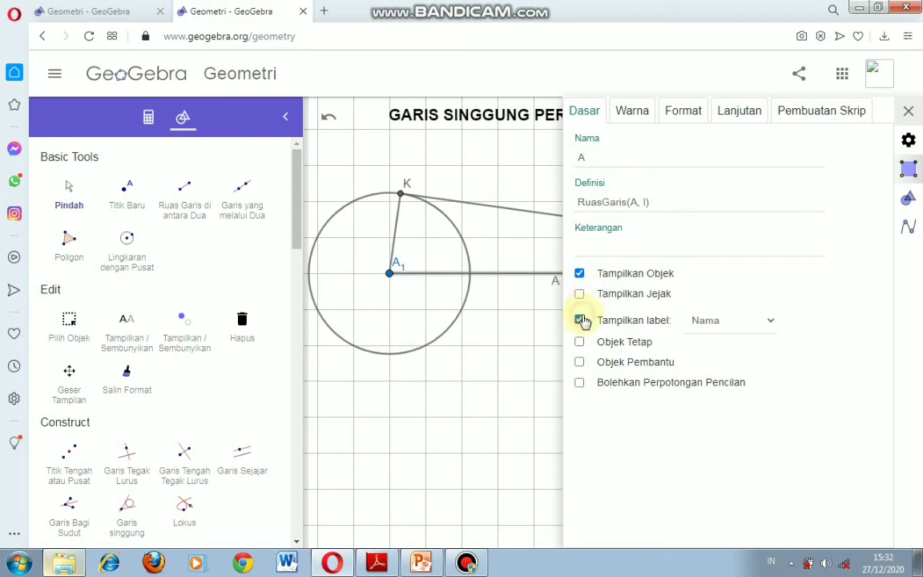
{"action": "left_click", "coordinate": [908, 111]}
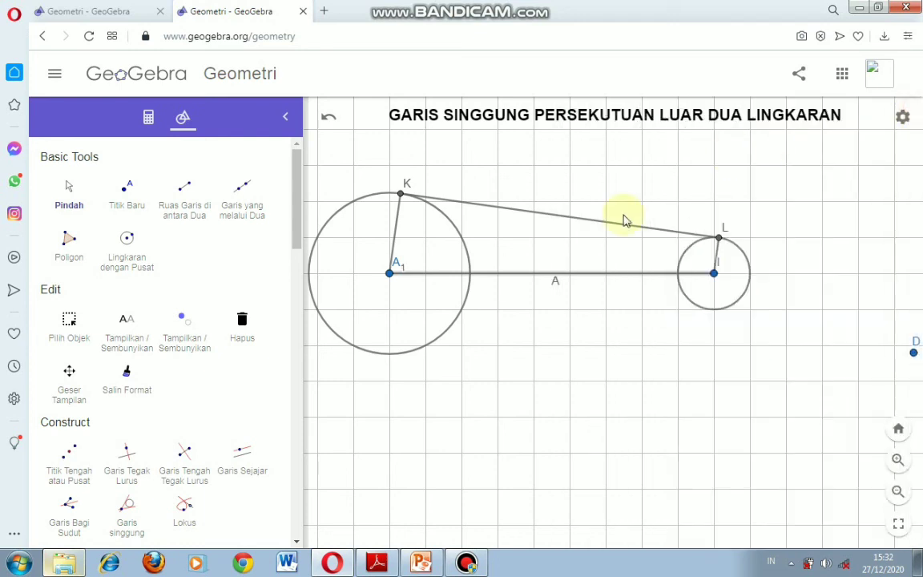
Rename the tangent segment between K and L as d and turn on Tampilkan label
{"action": "right_click", "coordinate": [571, 223]}
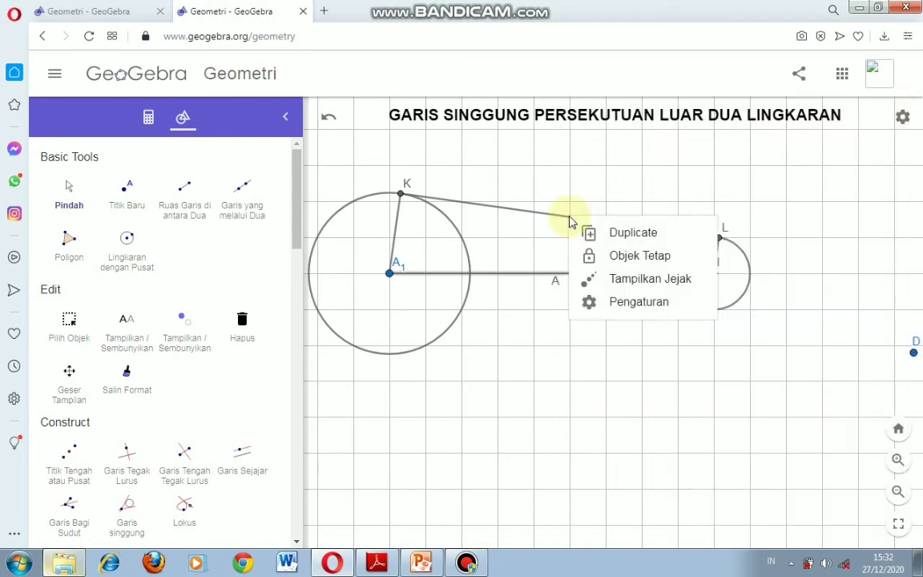
{"action": "left_click", "coordinate": [613, 305]}
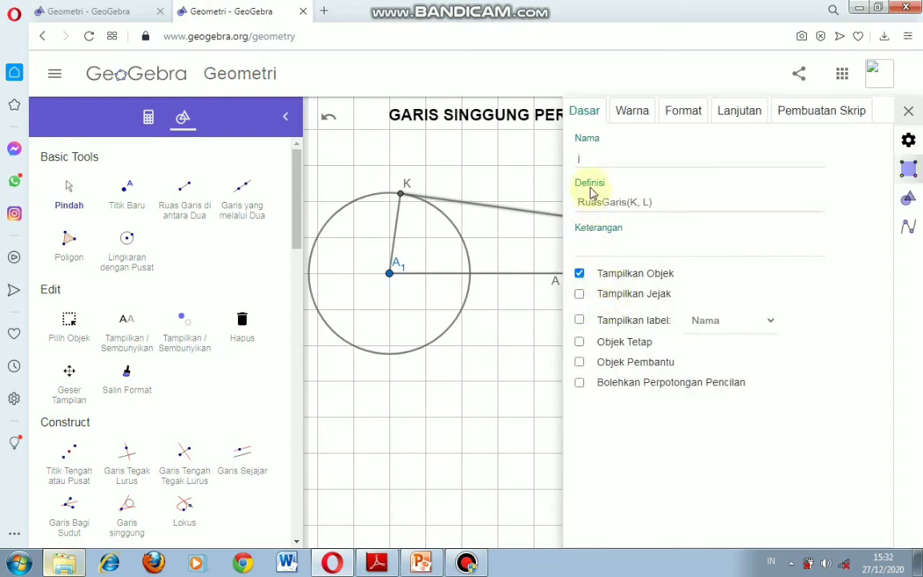
{"action": "left_click", "coordinate": [584, 158]}
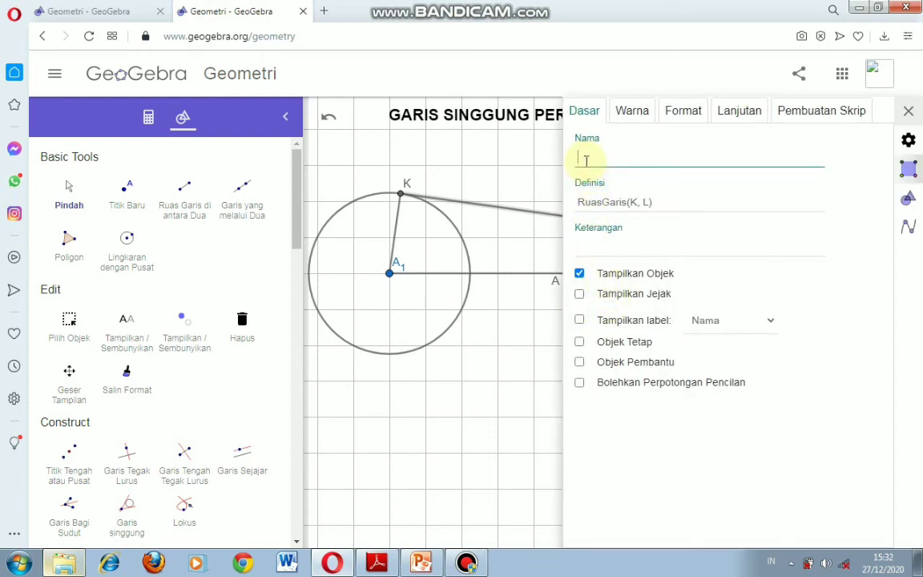
{"action": "type", "text": "d"}
{"action": "key", "text": "Return"}
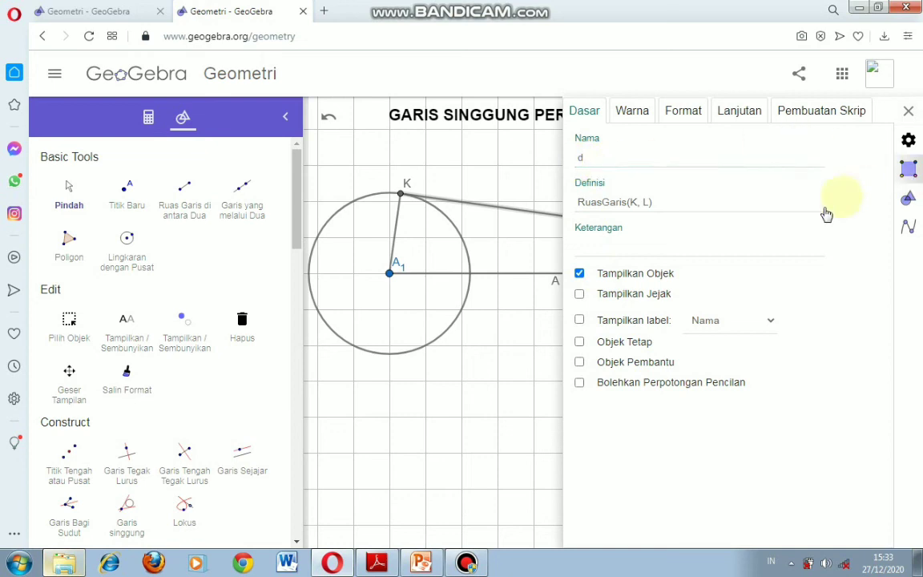
{"action": "left_click", "coordinate": [579, 320]}
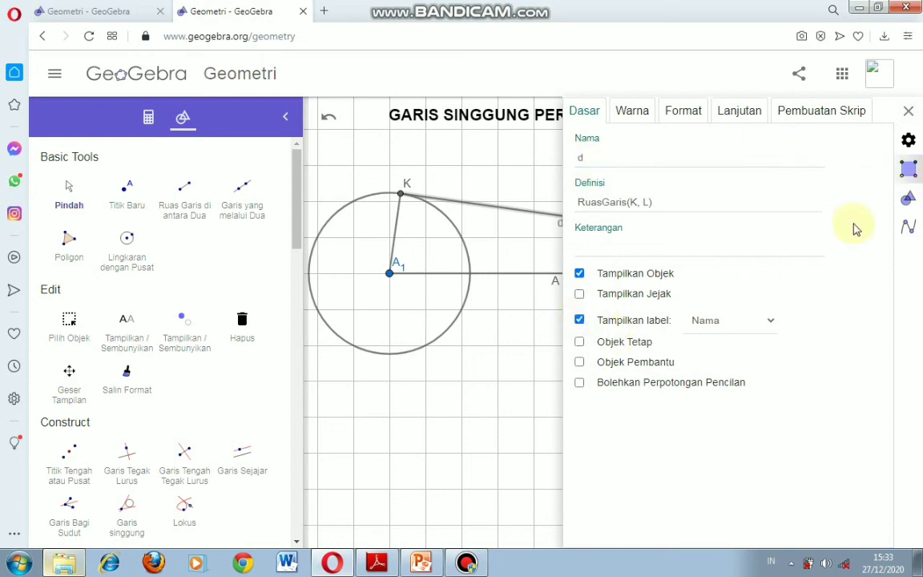
{"action": "left_click", "coordinate": [908, 112]}
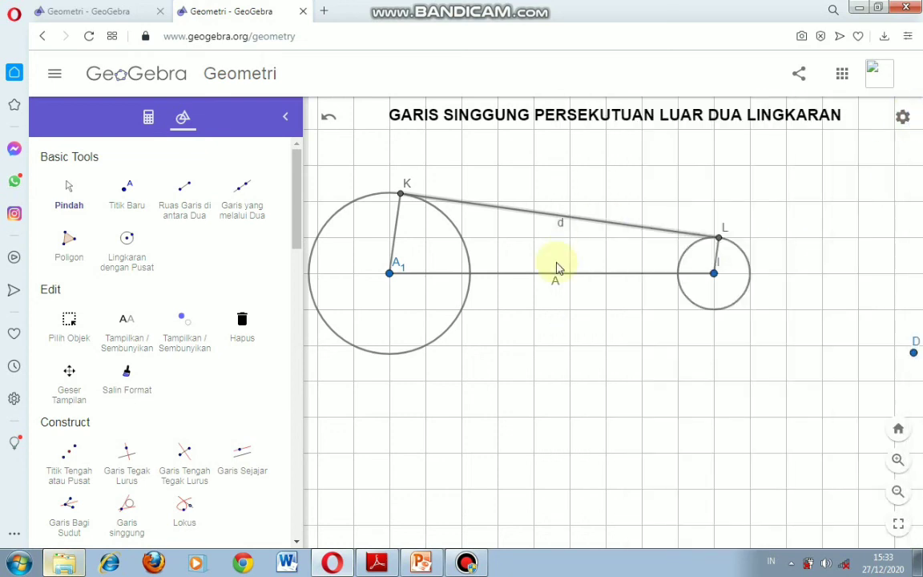
Rename the large circle's radius segment to K as R and turn on Tampilkan label
{"action": "right_click", "coordinate": [396, 232]}
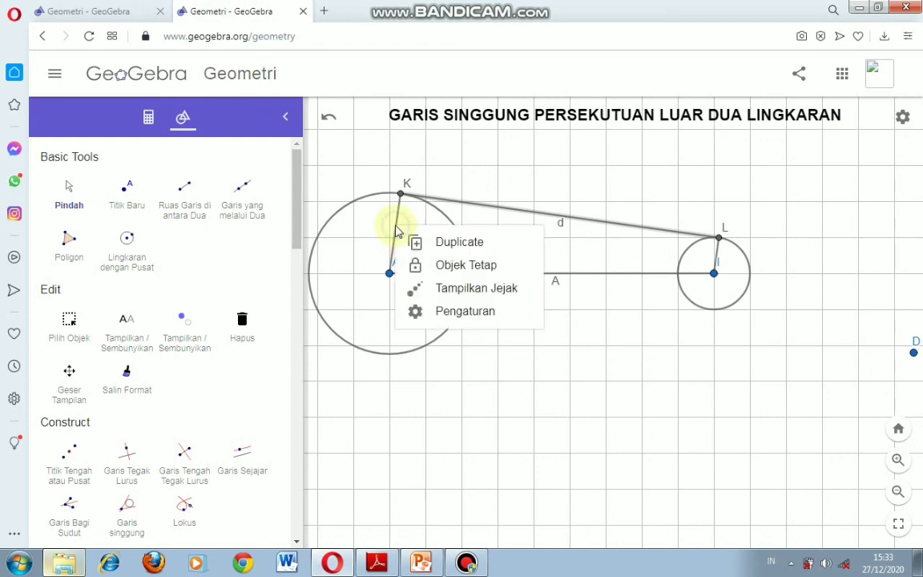
{"action": "left_click", "coordinate": [439, 311]}
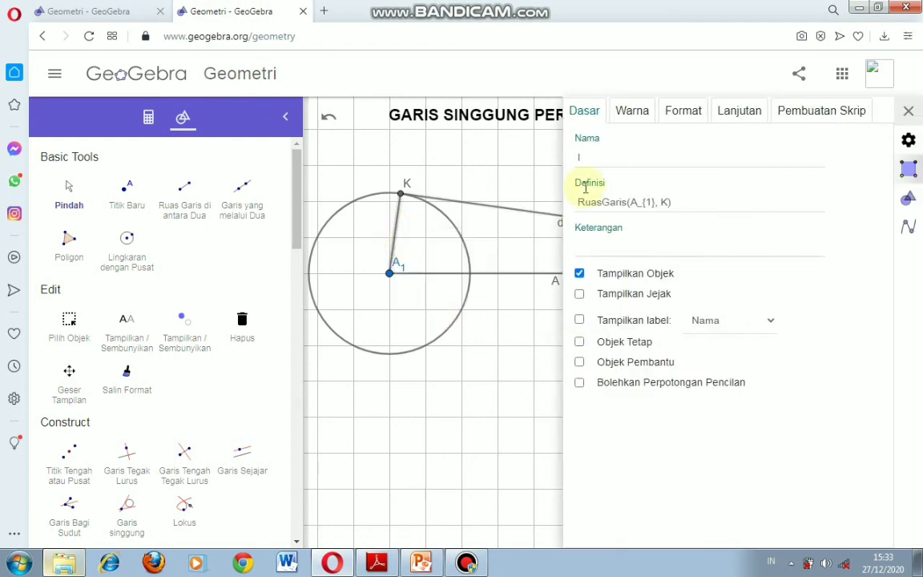
{"action": "left_click", "coordinate": [583, 159]}
{"action": "key", "text": "BackSpace"}
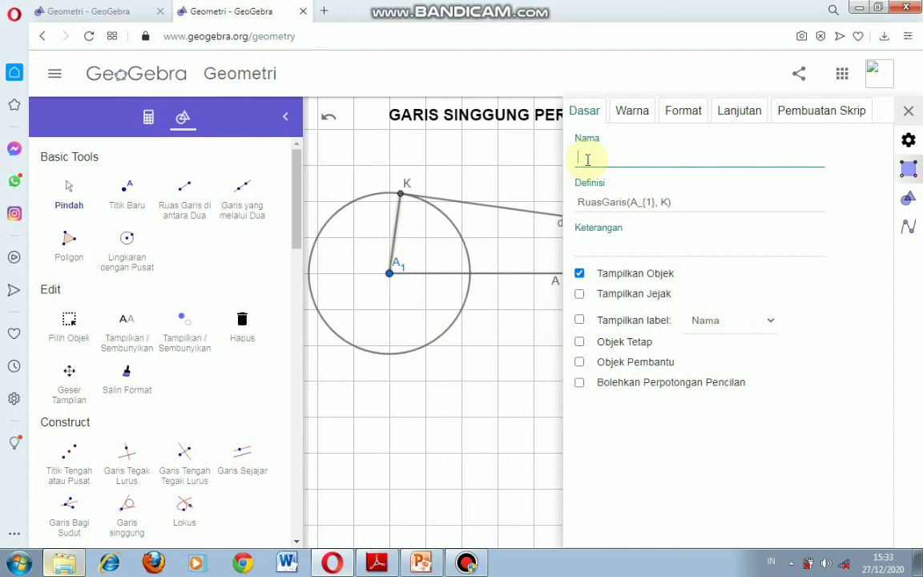
{"action": "type", "text": "R"}
{"action": "key", "text": "Return"}
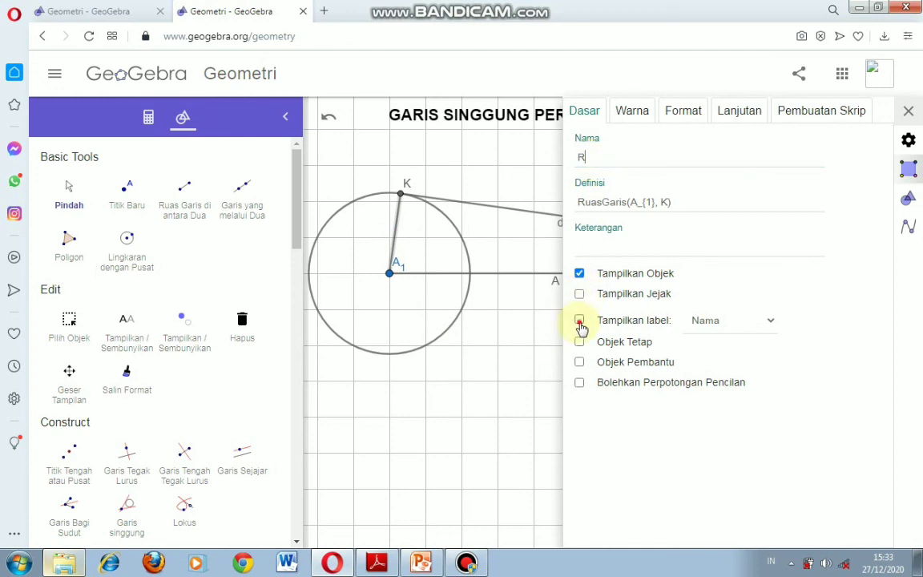
{"action": "left_click", "coordinate": [579, 320]}
{"action": "left_click", "coordinate": [908, 111]}
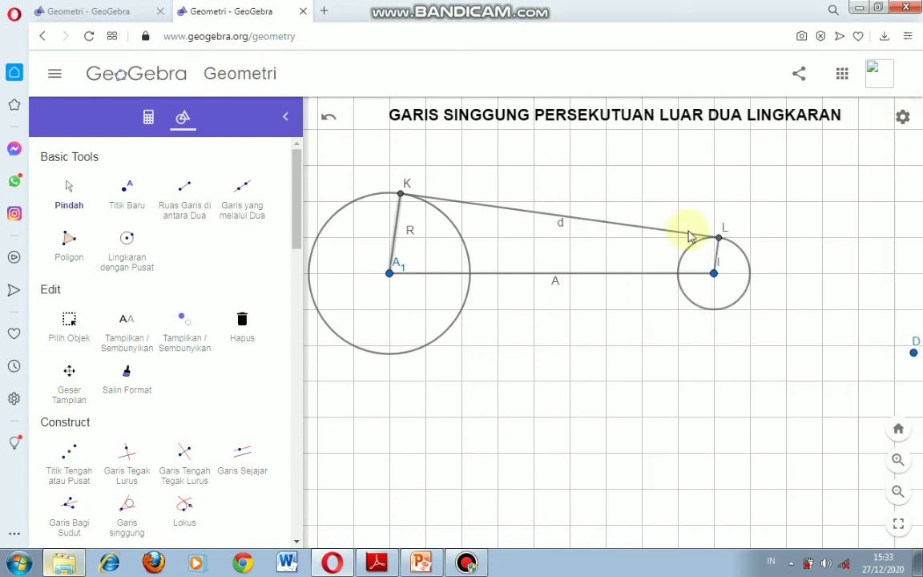
Rename the small circle's radius segment from I to L as r and turn on Tampilkan label
{"action": "left_click", "coordinate": [718, 239]}
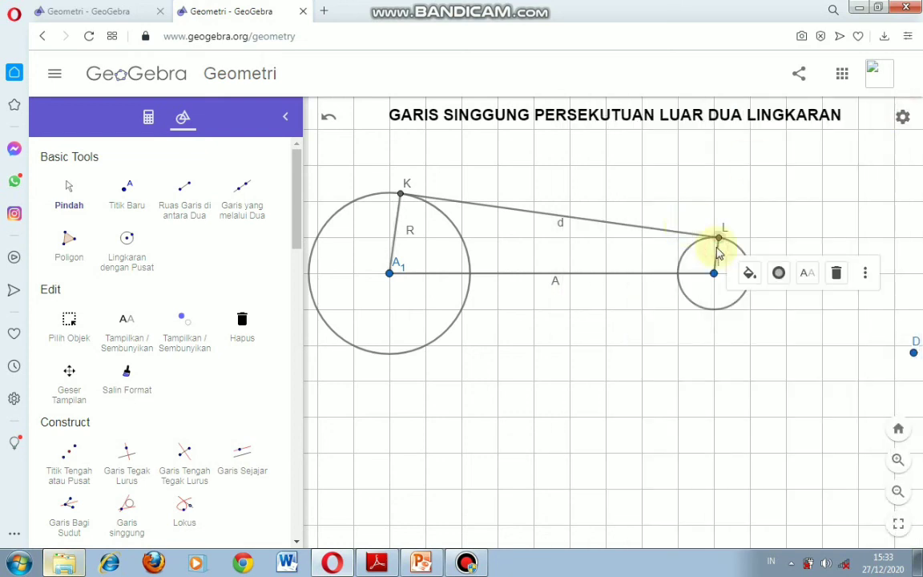
{"action": "left_click", "coordinate": [718, 258]}
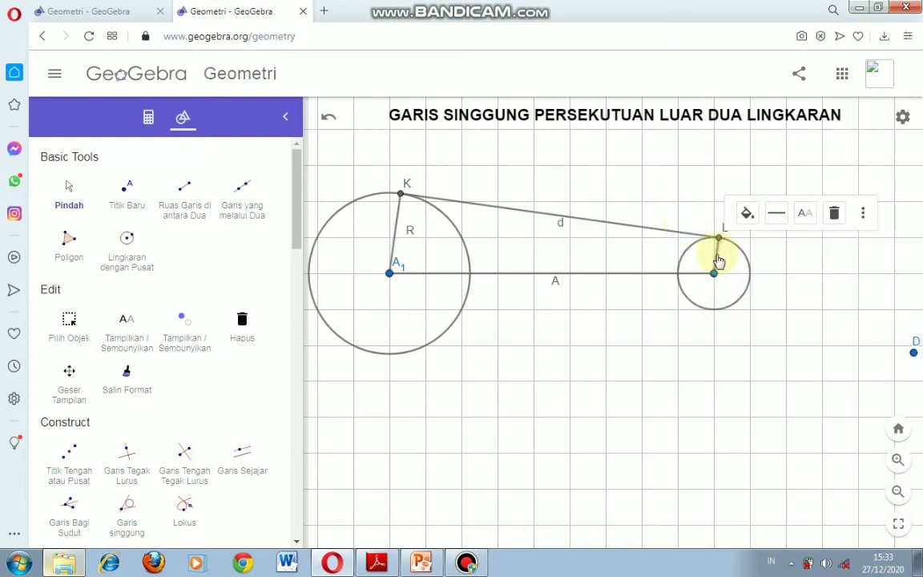
{"action": "right_click", "coordinate": [719, 260]}
{"action": "left_click", "coordinate": [767, 342]}
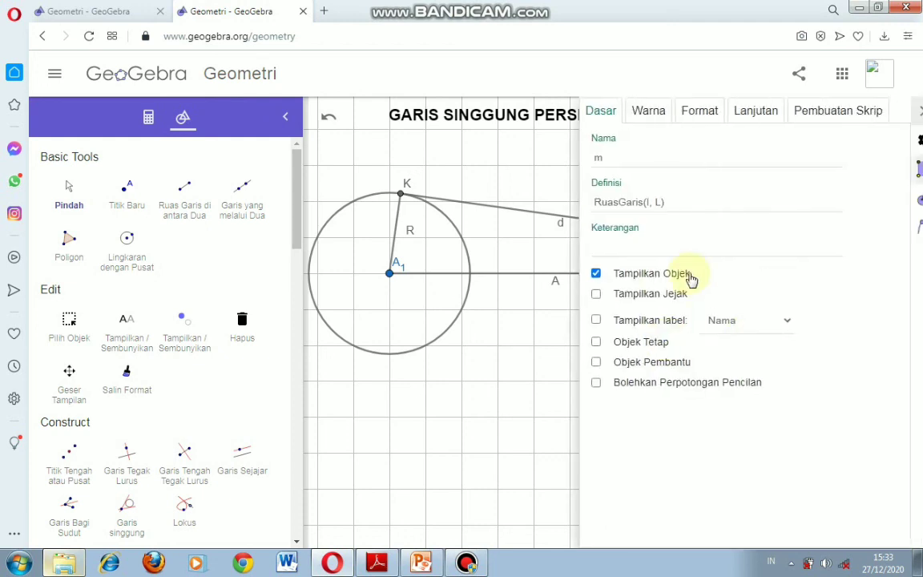
{"action": "left_click", "coordinate": [588, 159]}
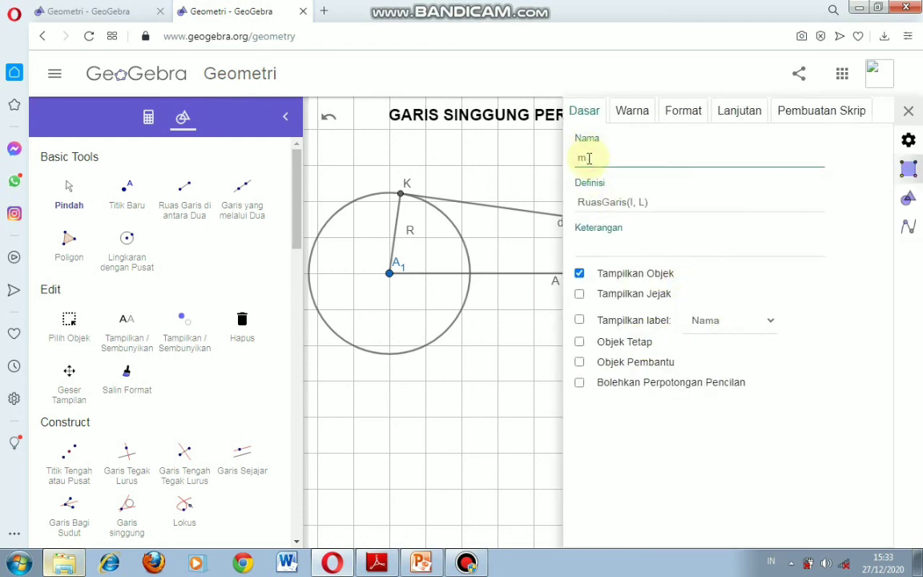
{"action": "key", "text": "BackSpace"}
{"action": "type", "text": "r"}
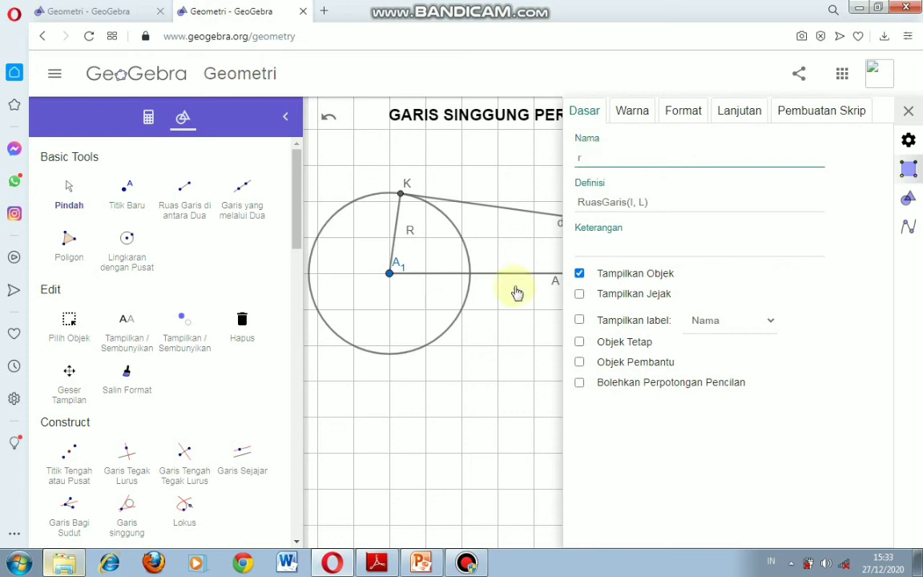
{"action": "left_click", "coordinate": [579, 320]}
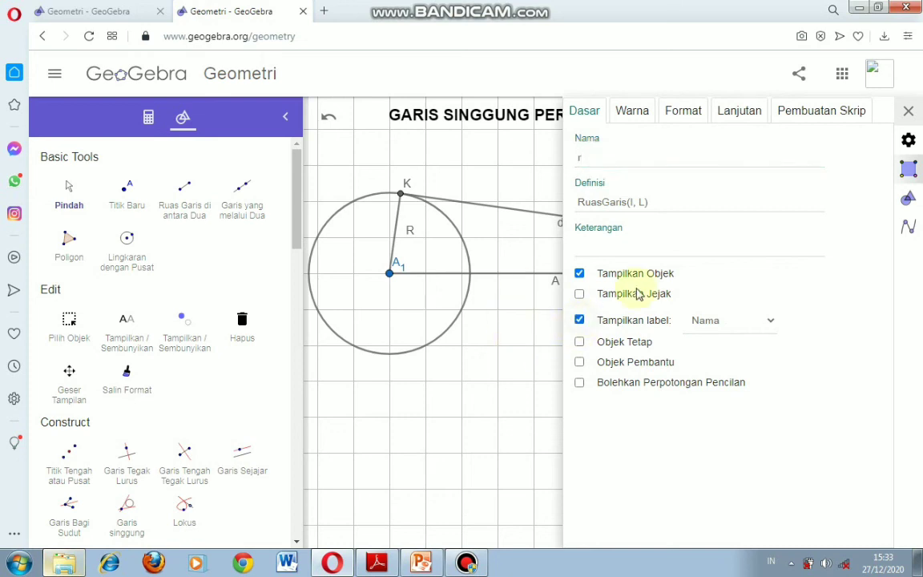
{"action": "left_click", "coordinate": [908, 111]}
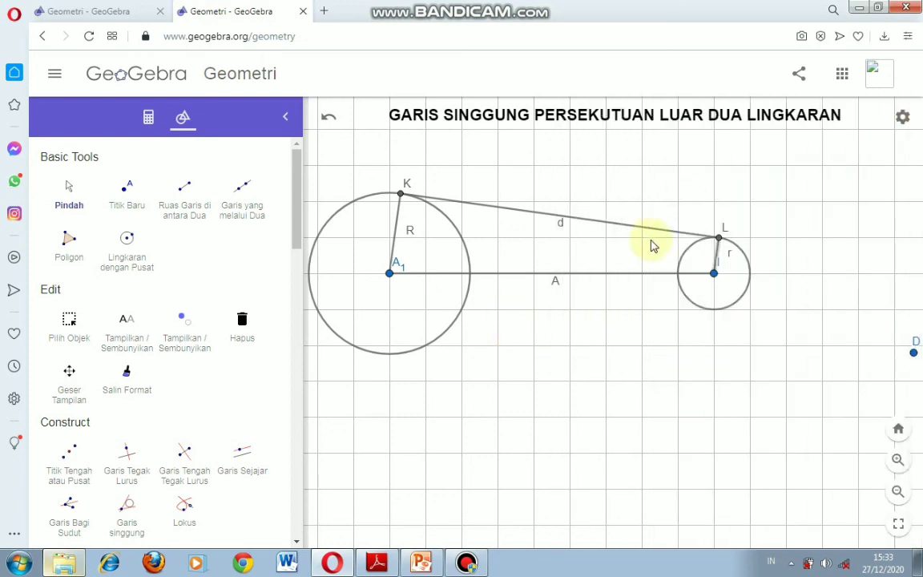